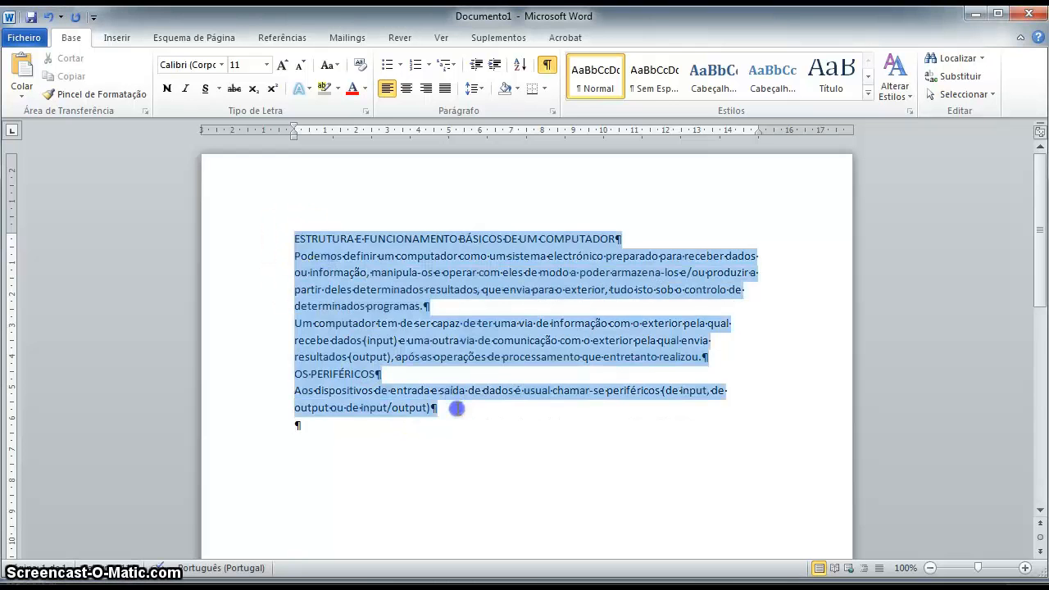
- Deselect the text and save the document in the Documentos library as testeM3_31 in Word format (.docx)
click(433, 421)
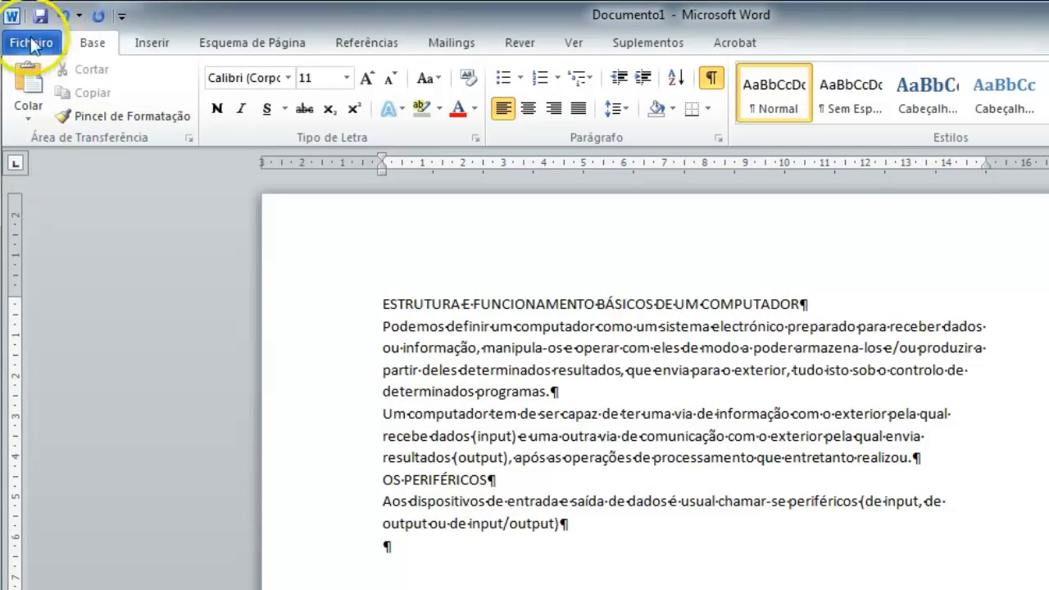
click(31, 44)
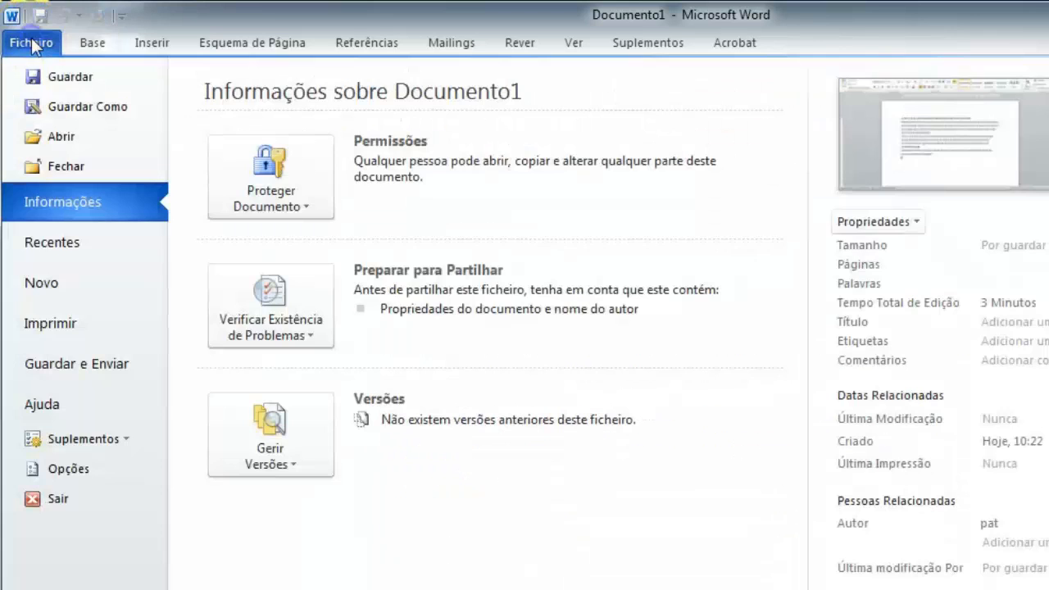
click(73, 107)
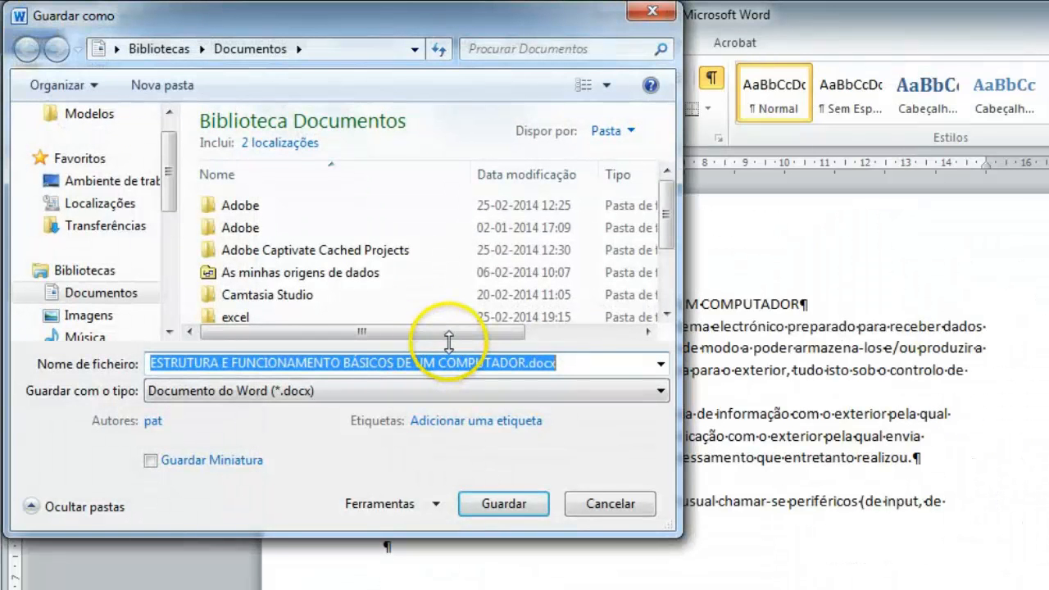
click(88, 294)
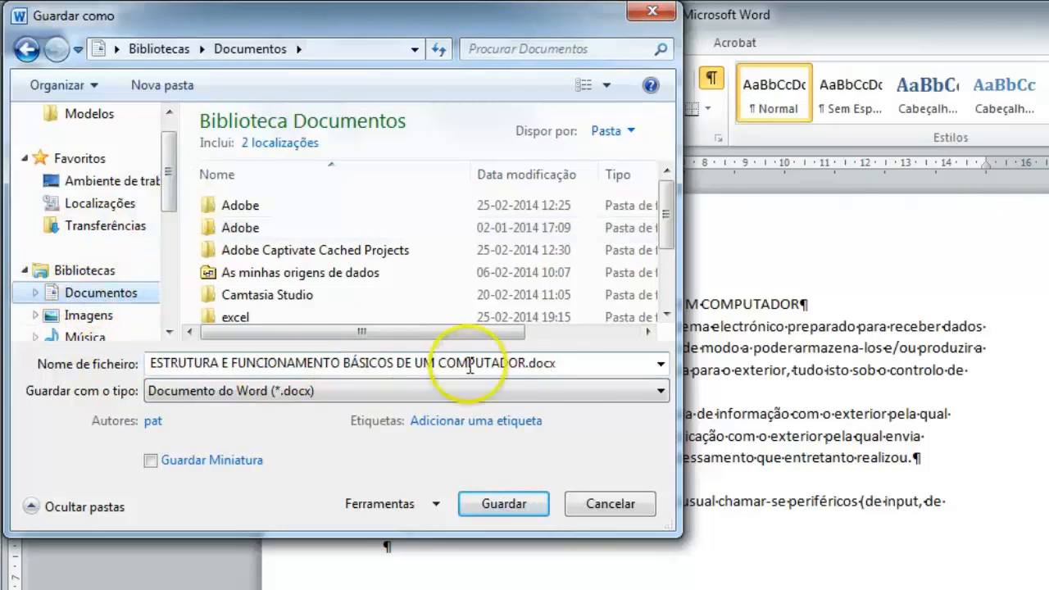
drag(577, 371, 179, 332)
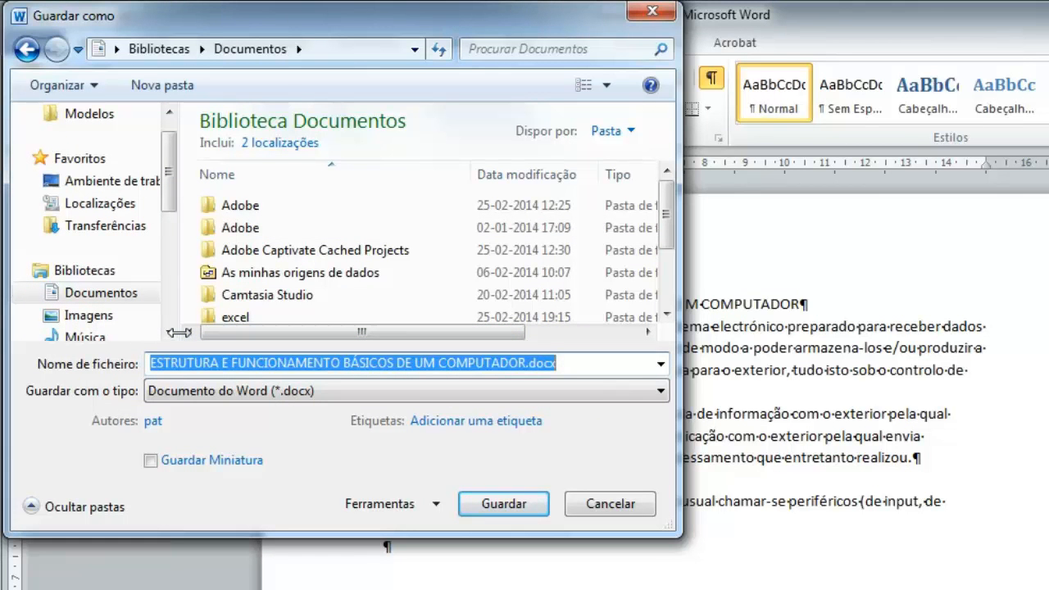
text(testeM3_31)
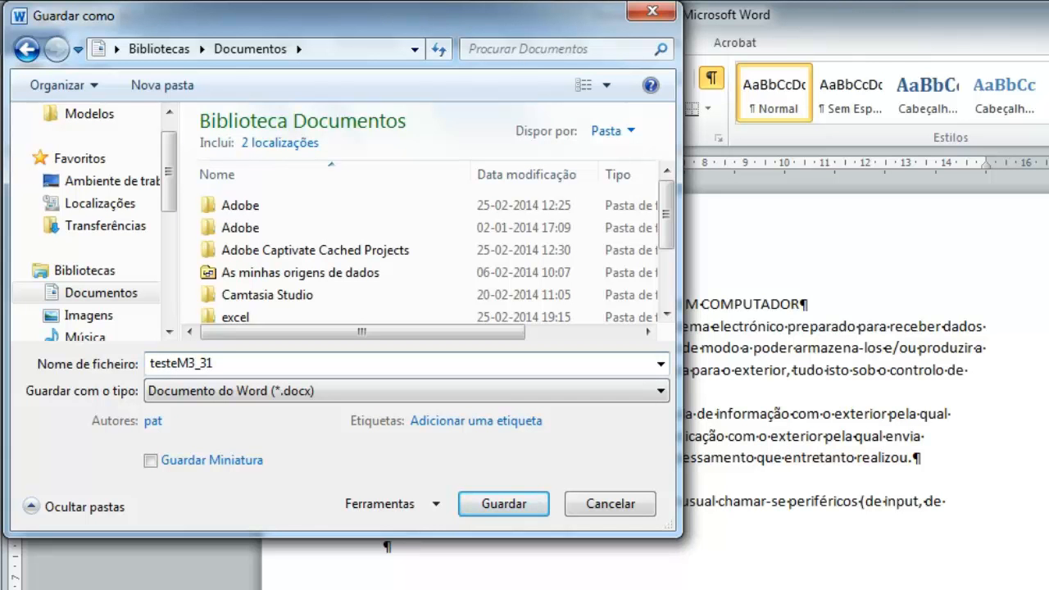
key(Return)
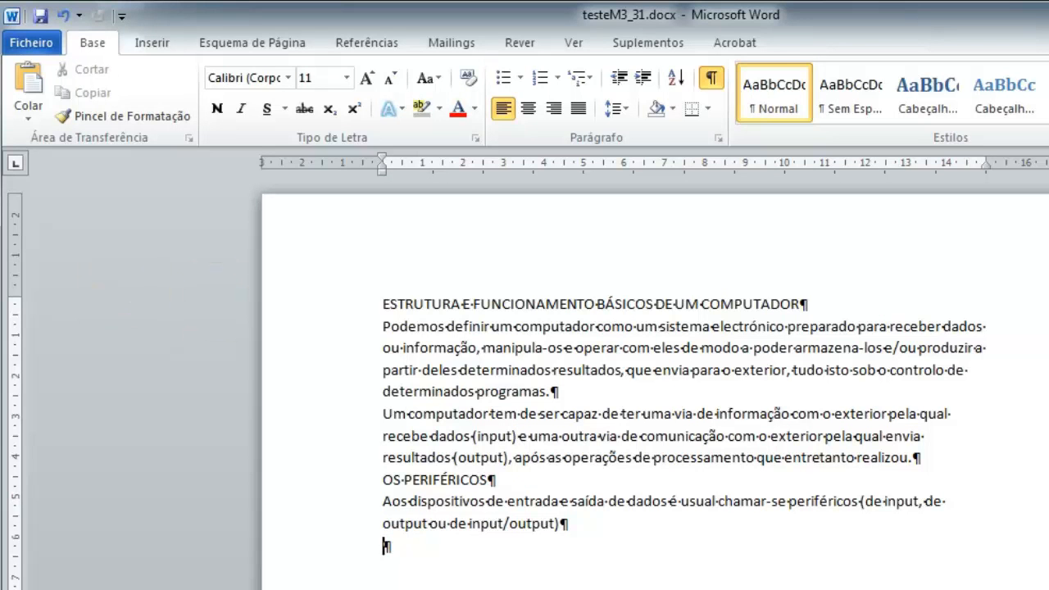
click(229, 47)
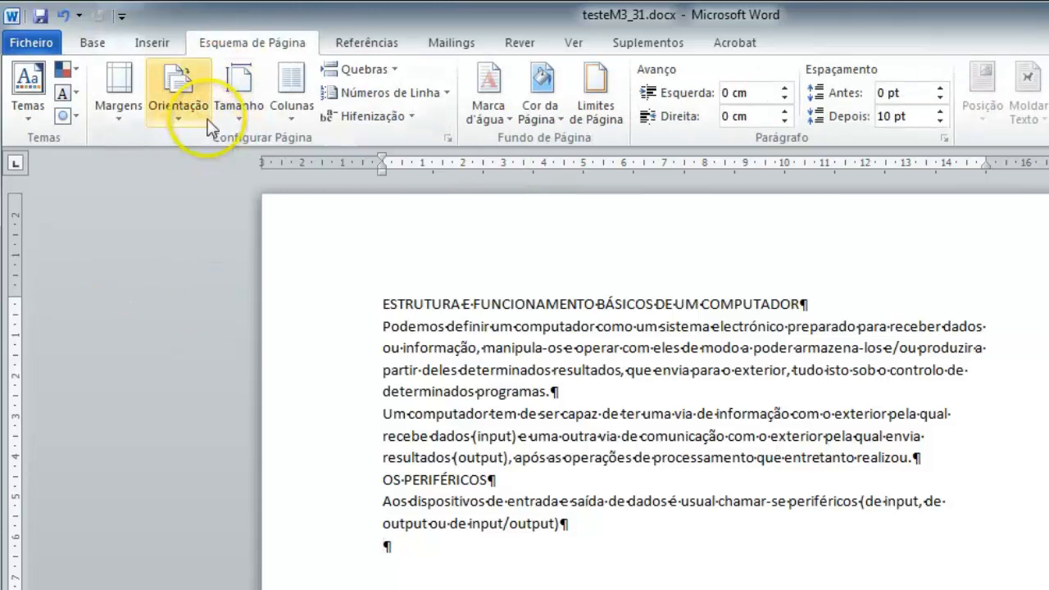
click(119, 115)
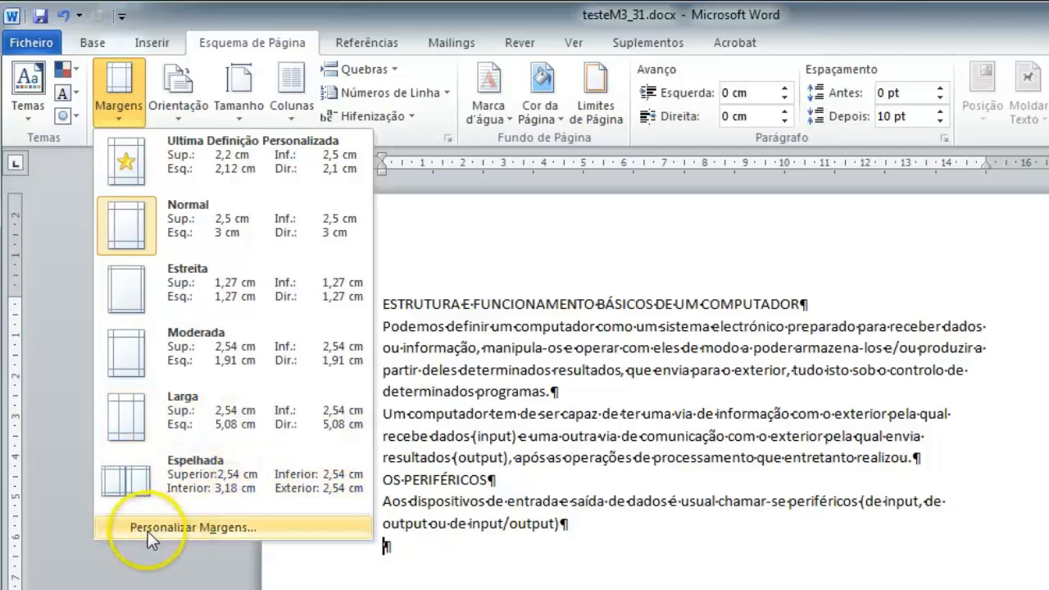
click(198, 527)
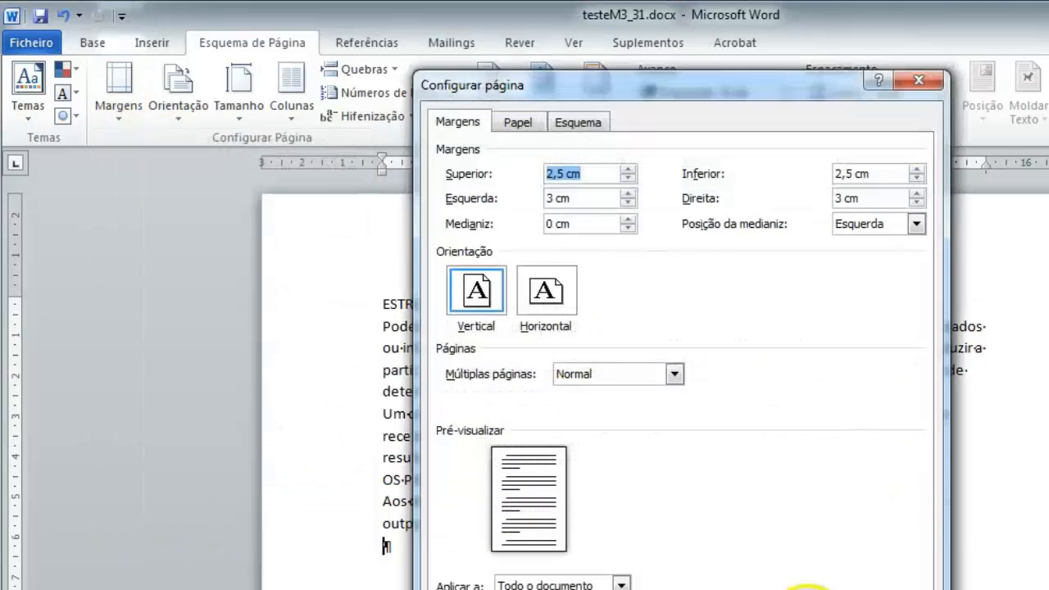
click(897, 589)
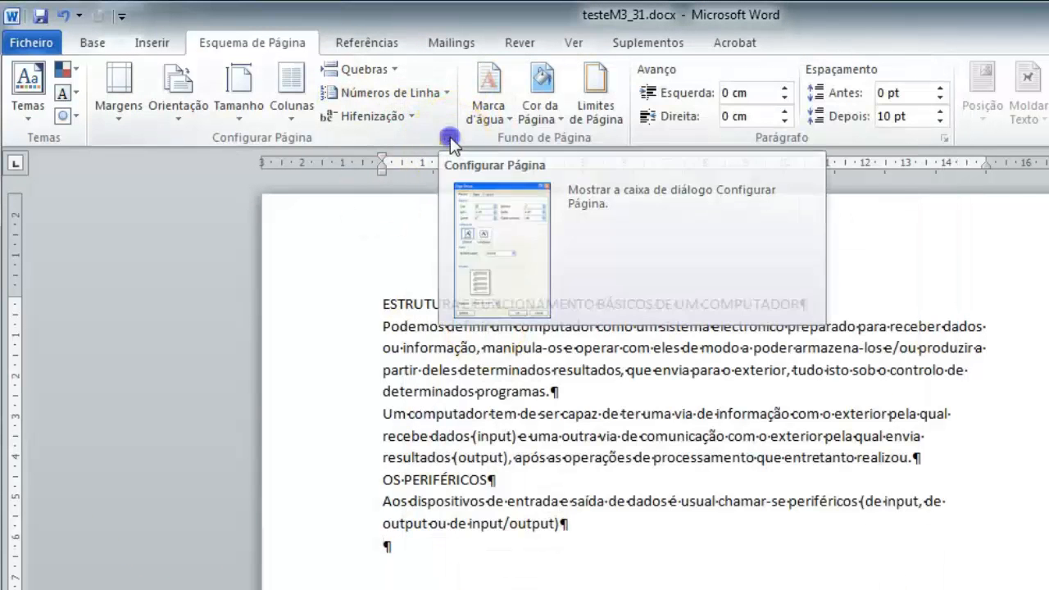
- In the page setup, set the top margin to 2,2 cm, left to 2,12 cm and right to 2,1 cm, keeping multiple pages at Normal
click(448, 139)
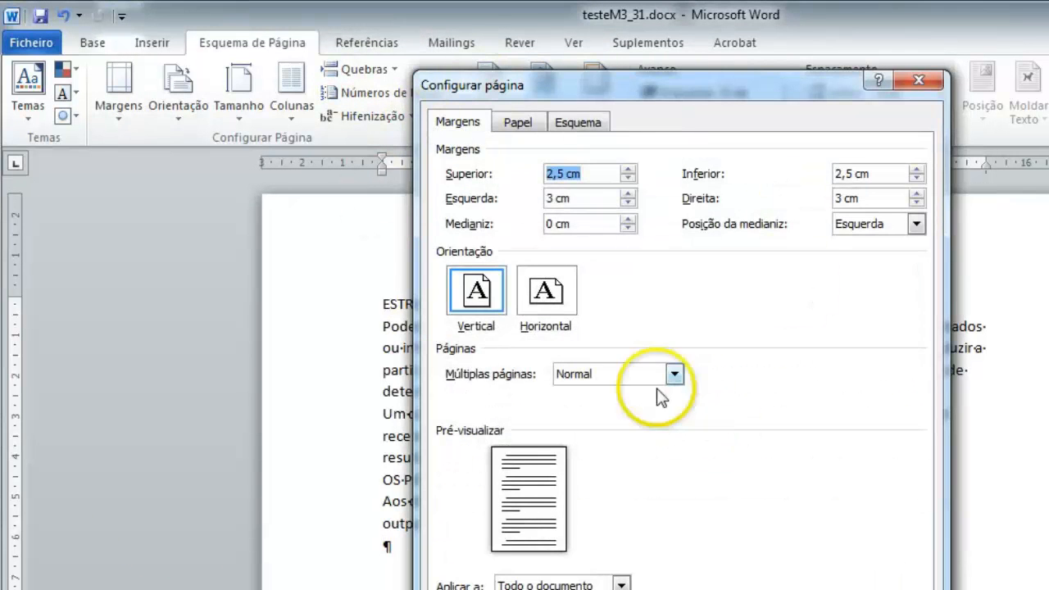
click(575, 179)
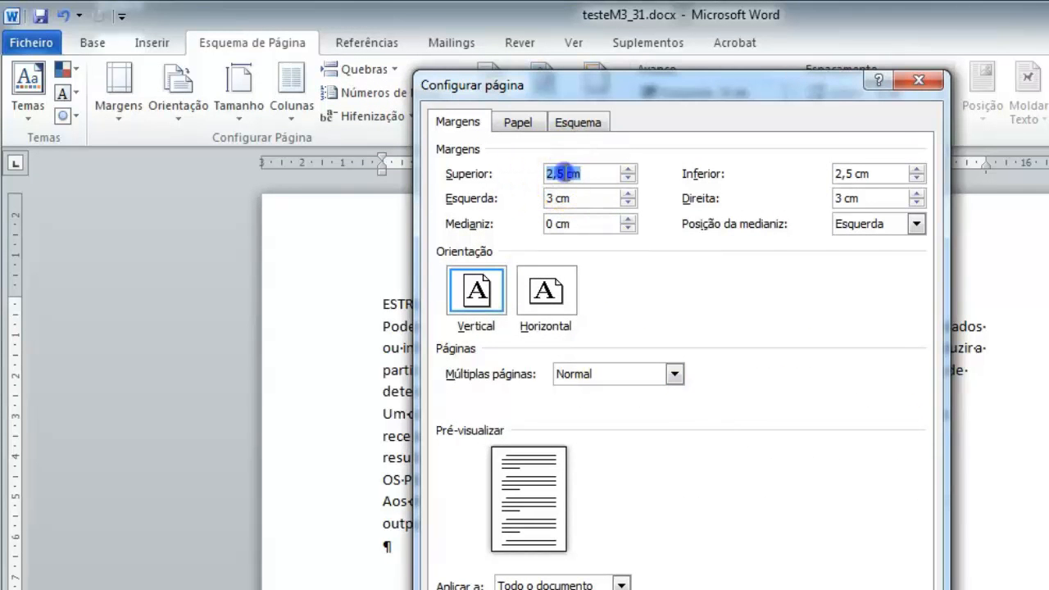
click(572, 218)
text(2)
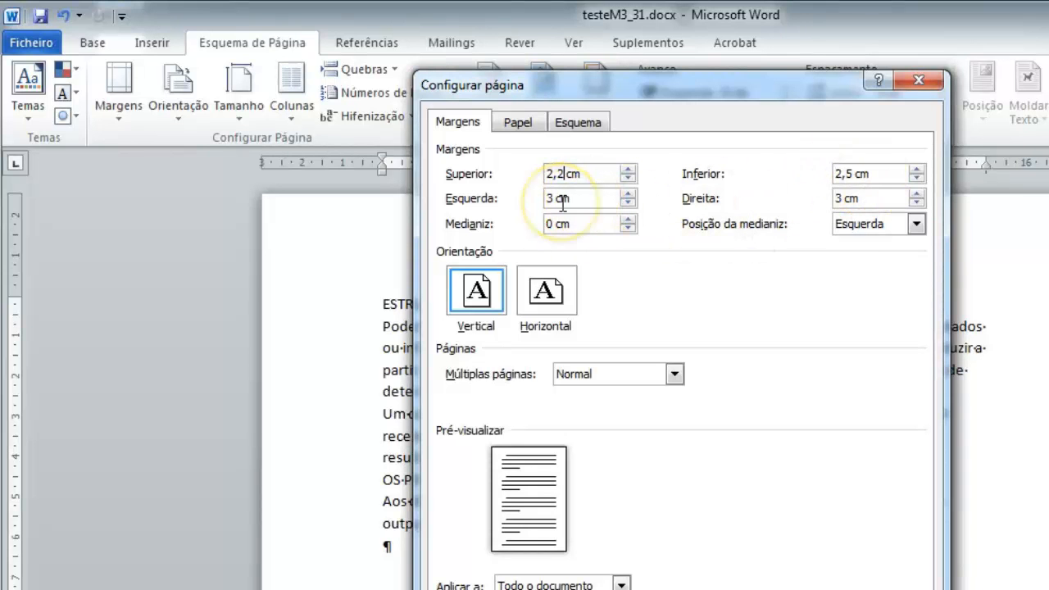
drag(558, 202, 546, 199)
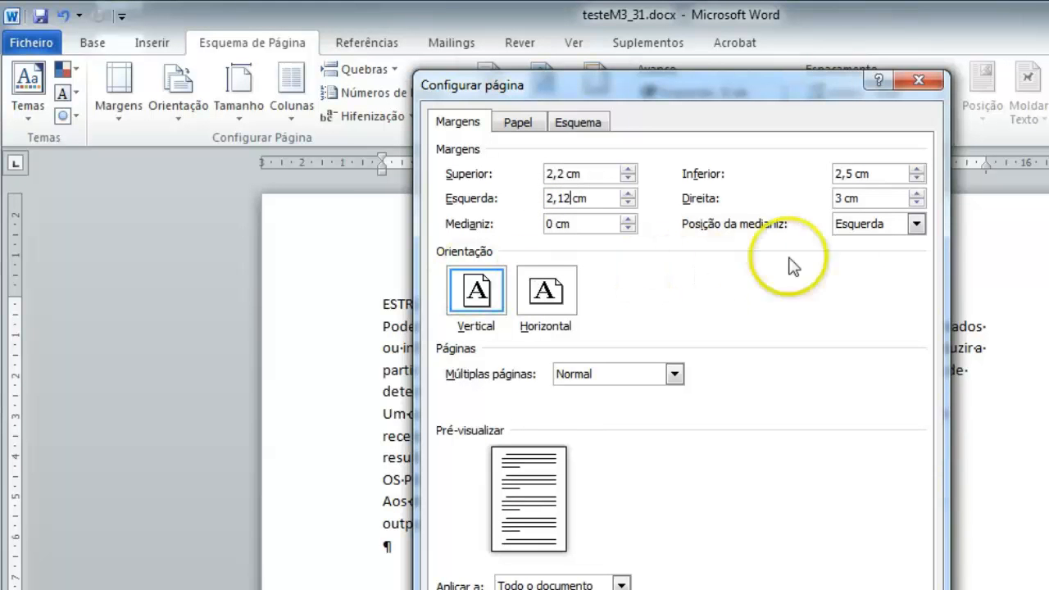
click(838, 198)
drag(836, 199, 843, 201)
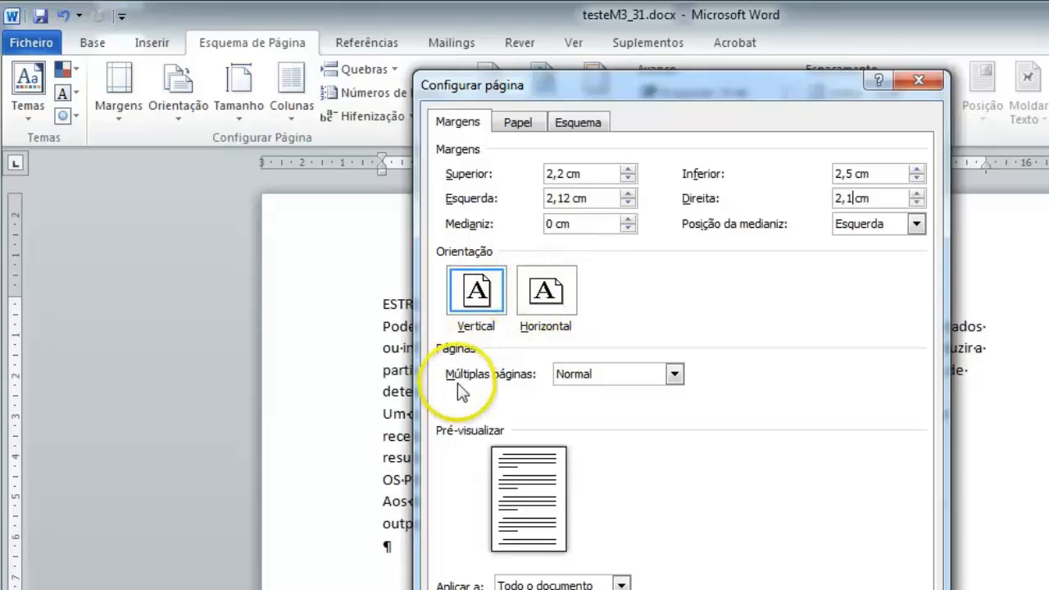
click(674, 374)
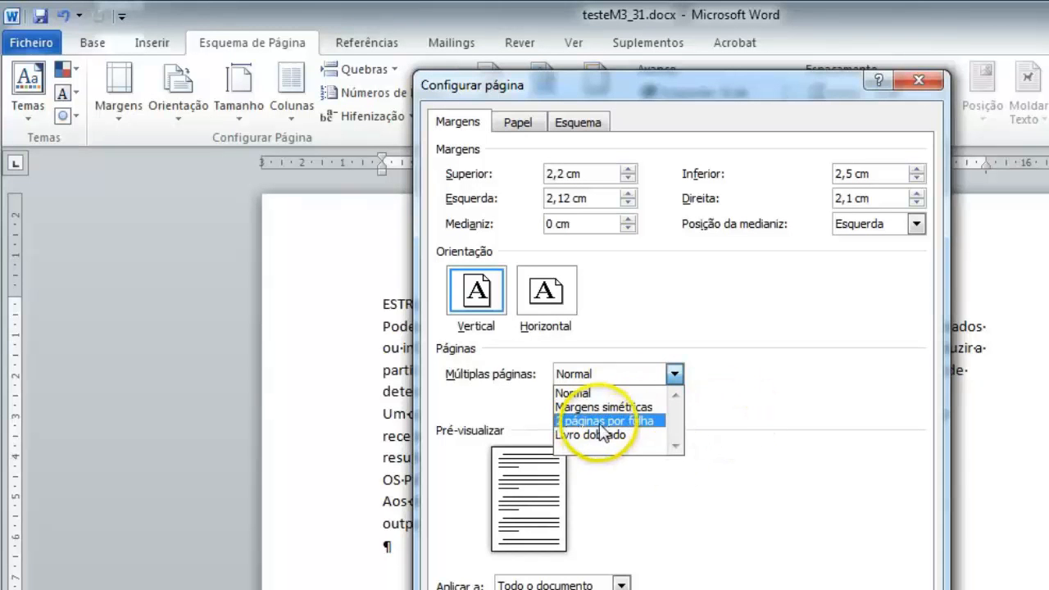
click(772, 393)
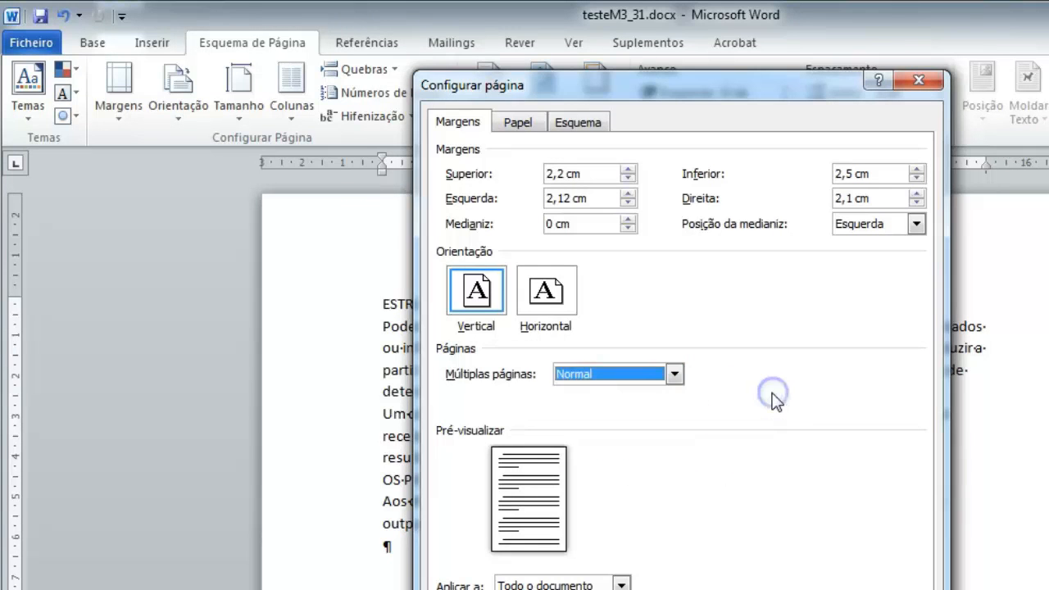
- Browse the available paper sizes and set the document's paper size to Tamanho personalizado
click(520, 122)
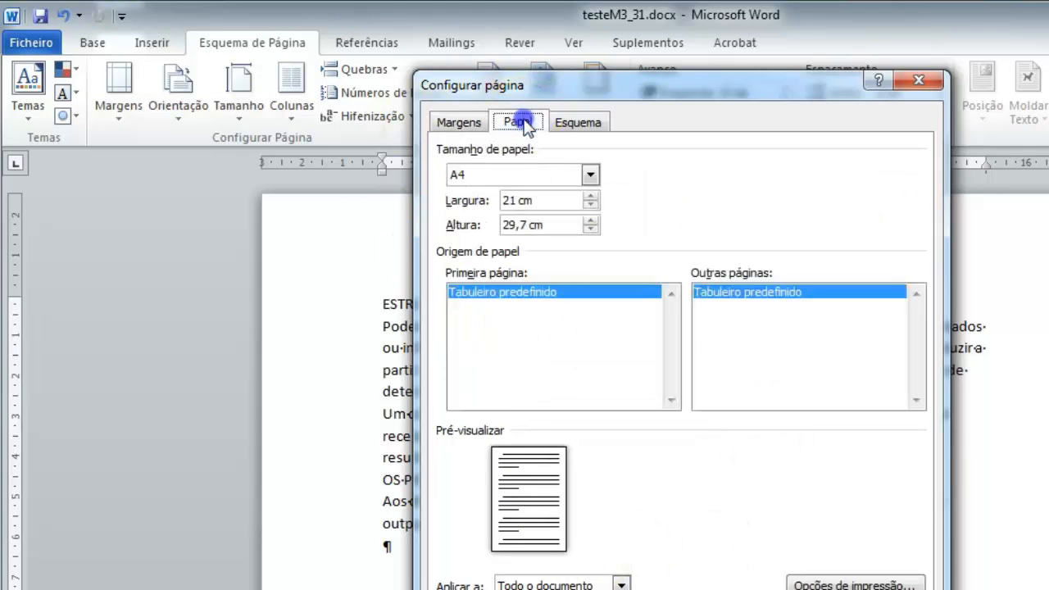
click(589, 175)
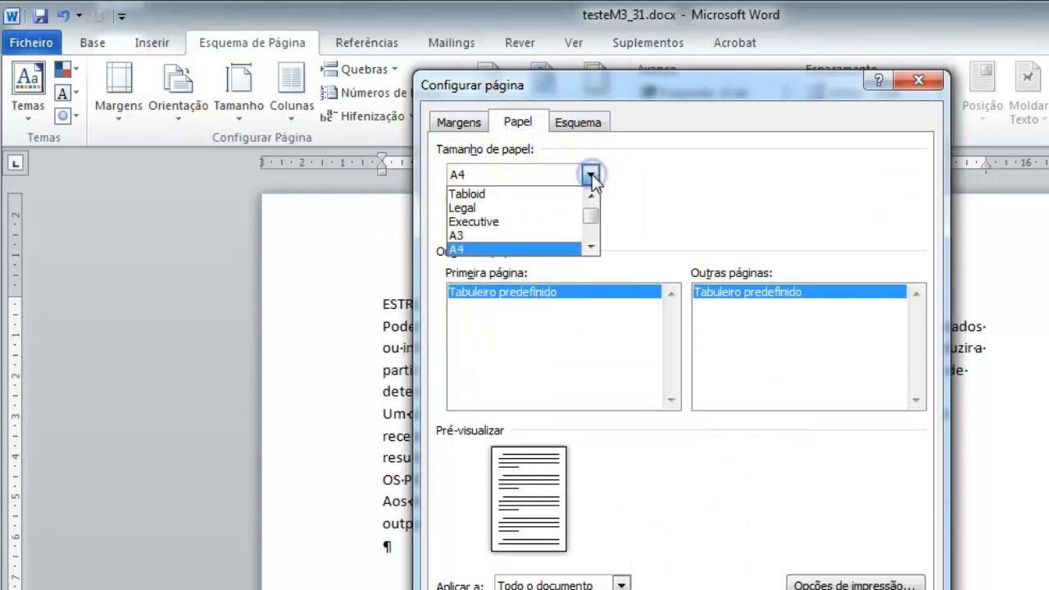
click(590, 229)
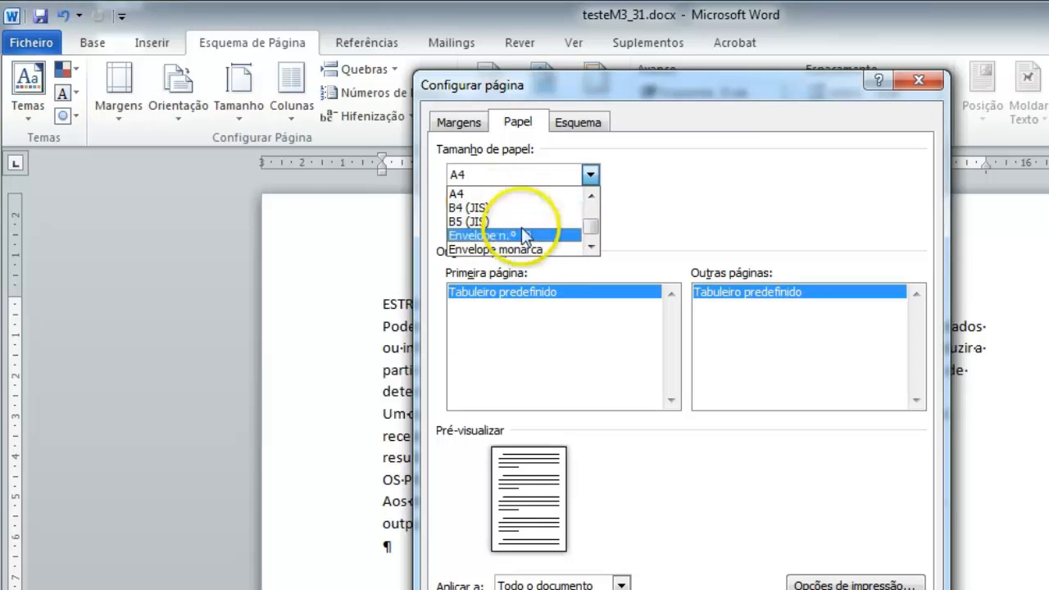
click(590, 248)
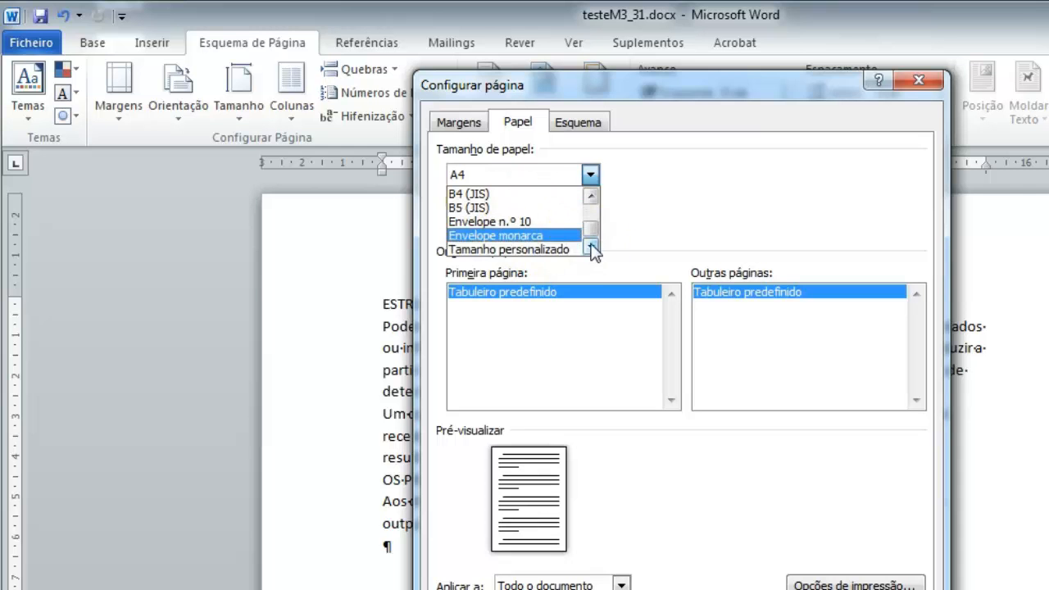
drag(592, 229, 593, 205)
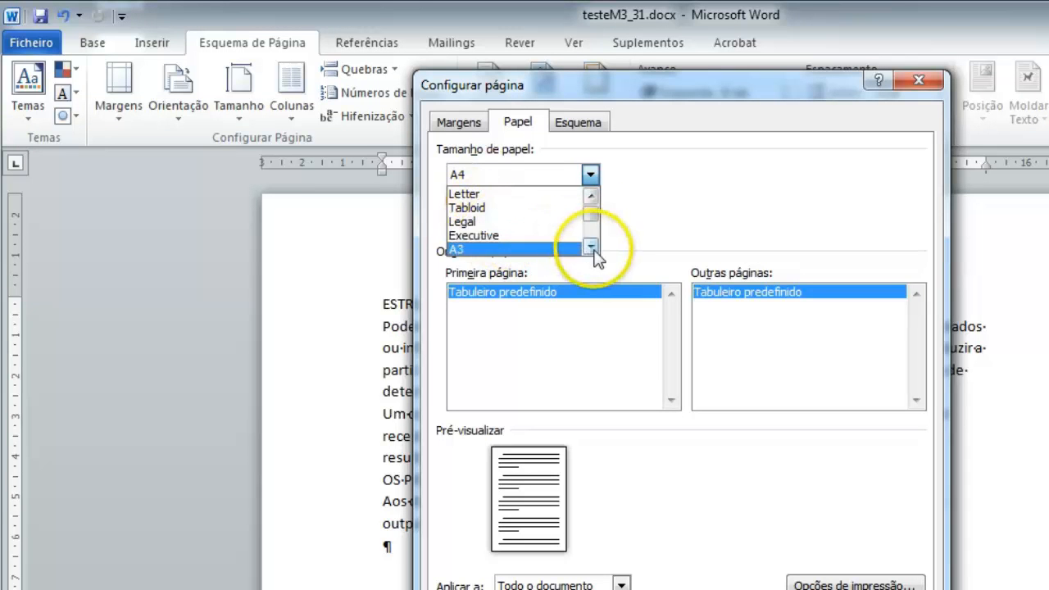
drag(592, 214, 524, 253)
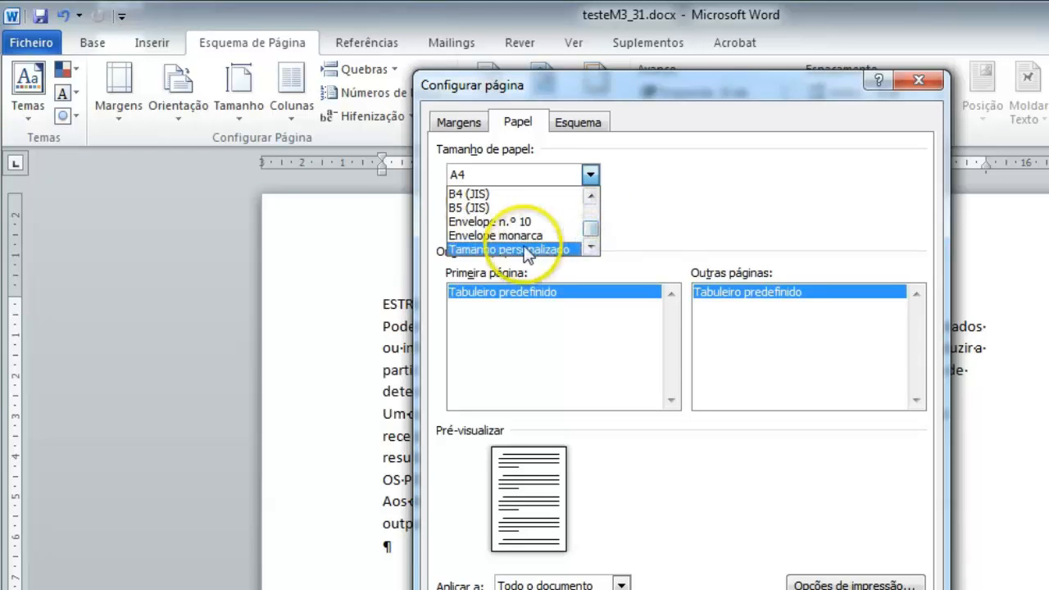
click(520, 250)
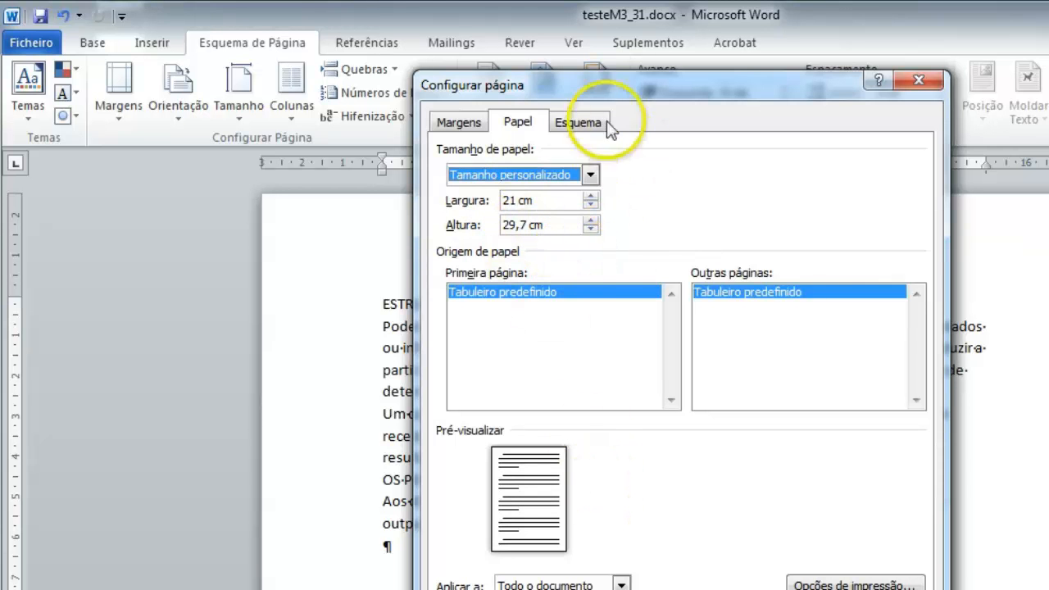
- Examine the section layout settings, including the line-numbering and page-border options
click(584, 125)
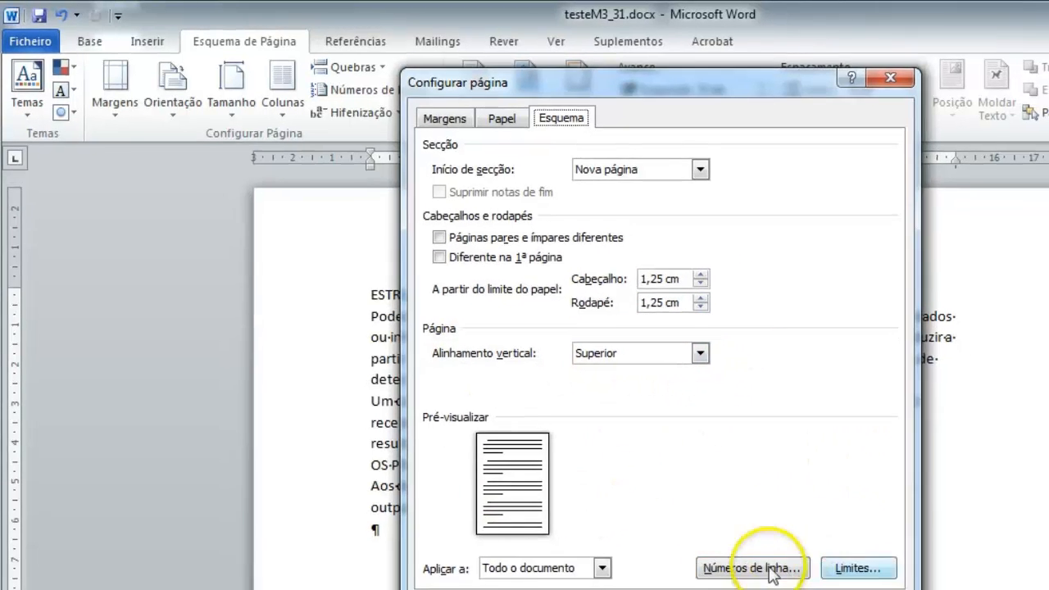
click(769, 568)
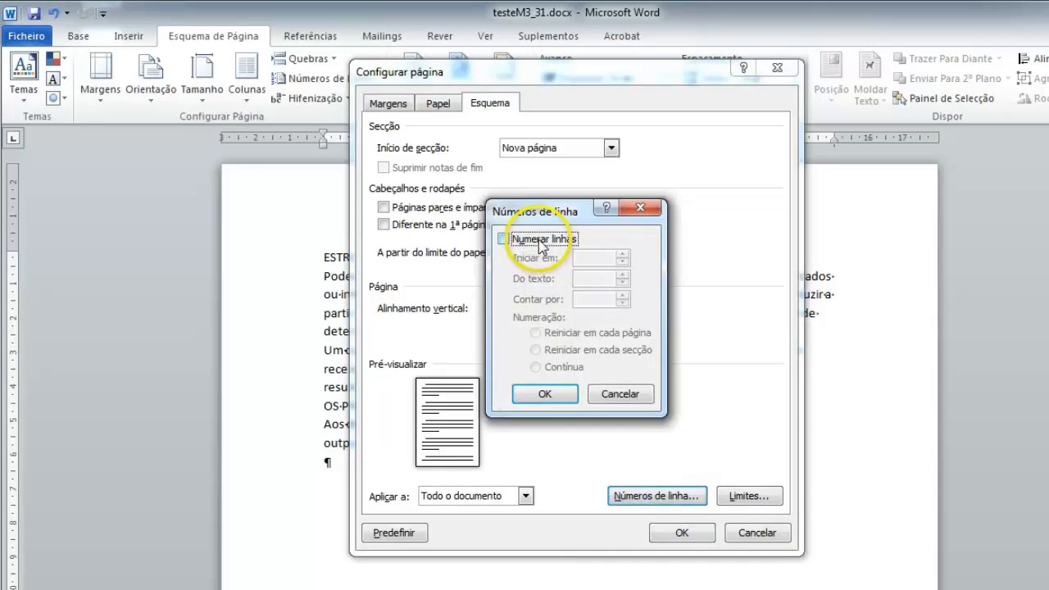
click(617, 395)
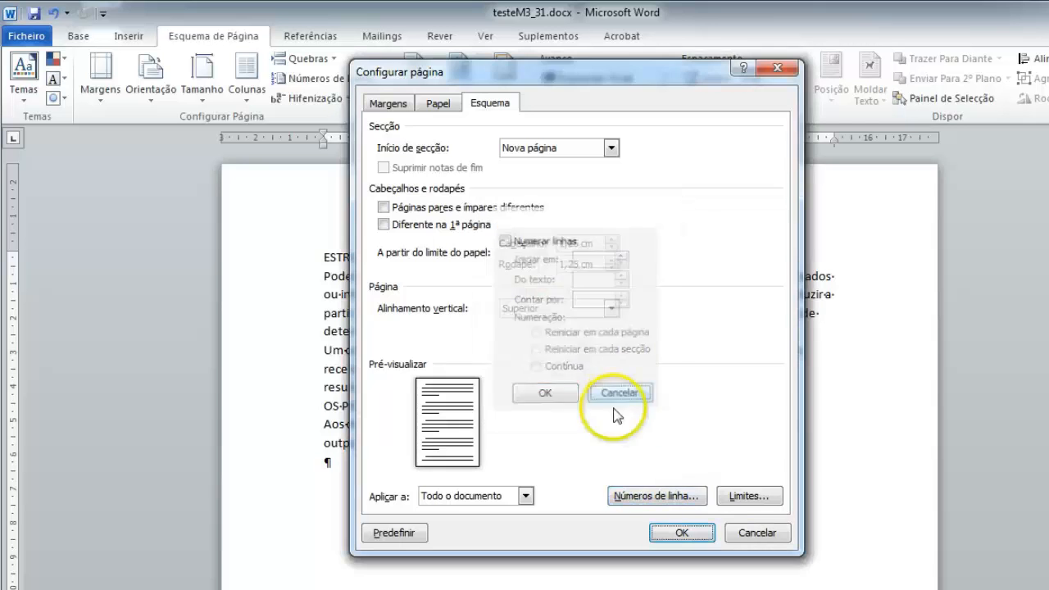
click(744, 496)
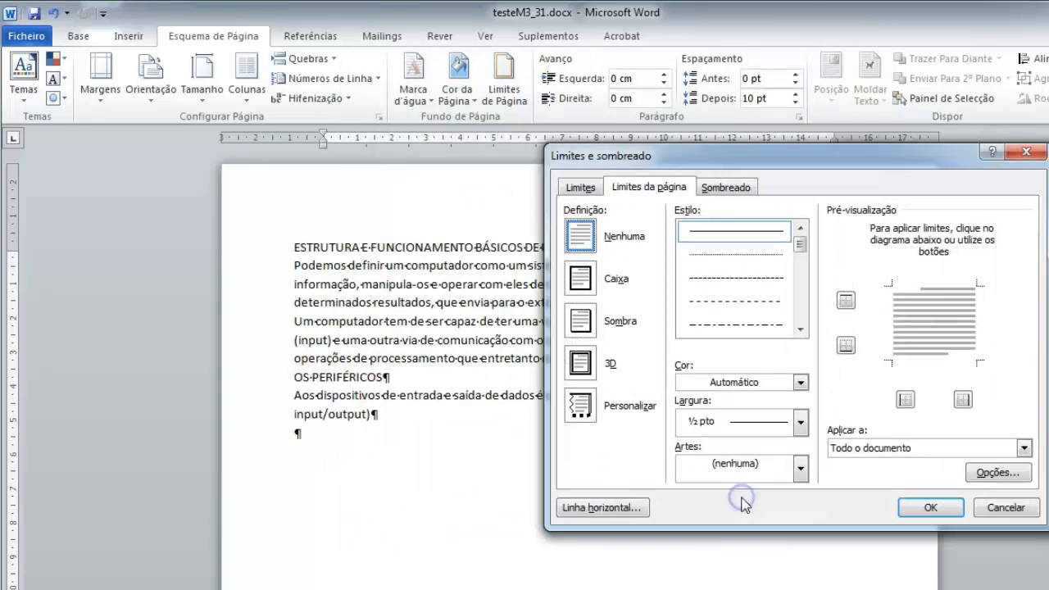
click(1006, 508)
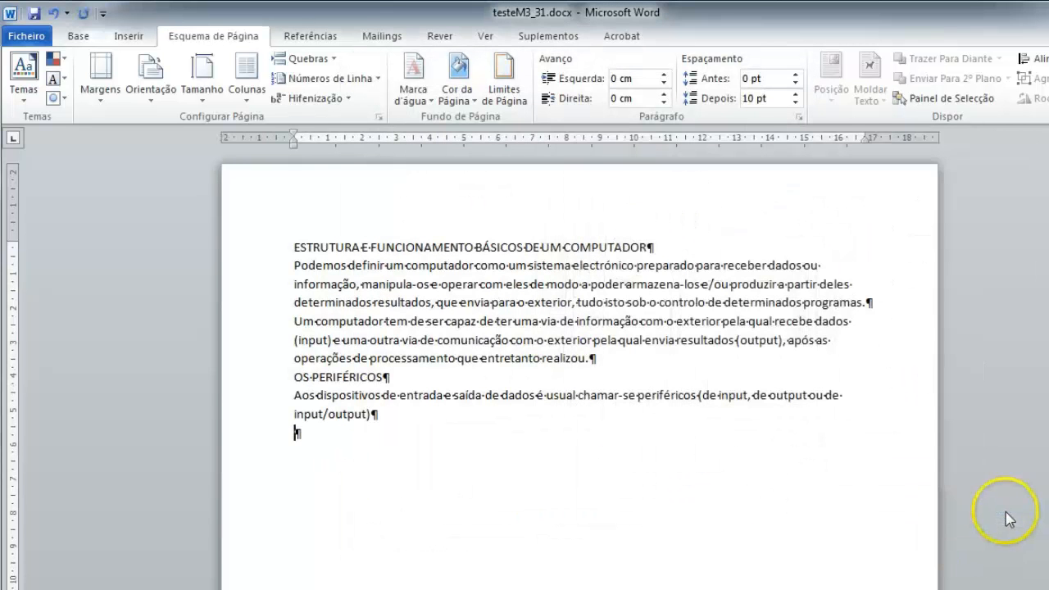
- Reopen the page setup, check the margin values and accept the settings for the whole document
click(379, 119)
click(390, 105)
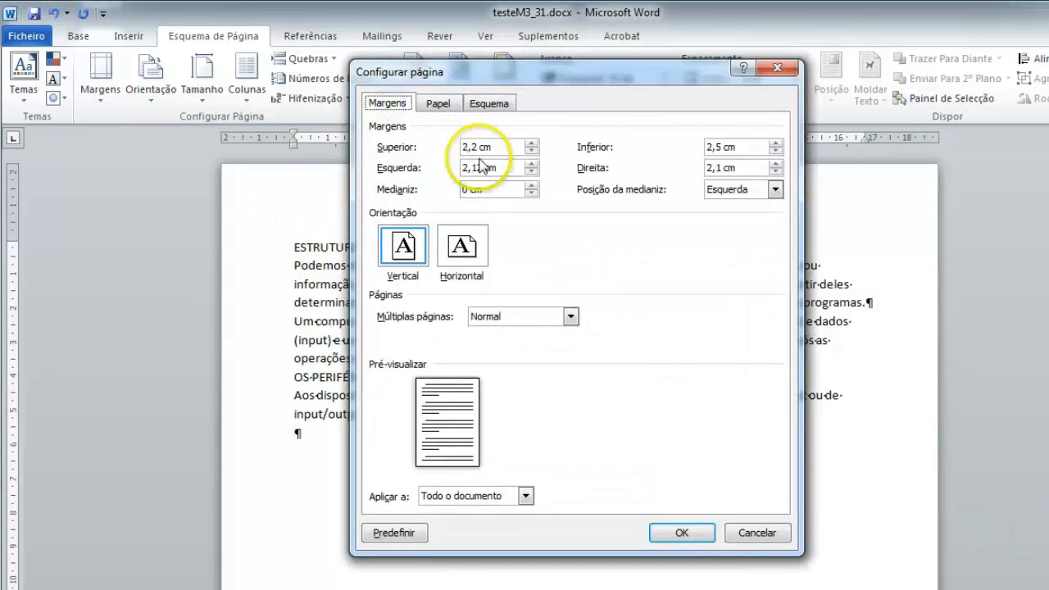
click(682, 533)
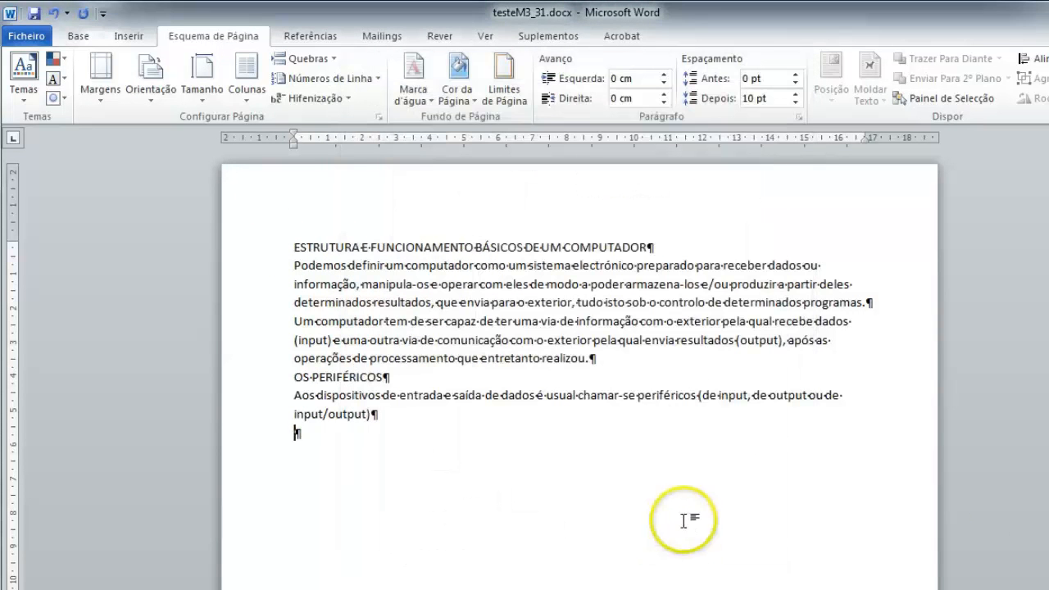
click(628, 442)
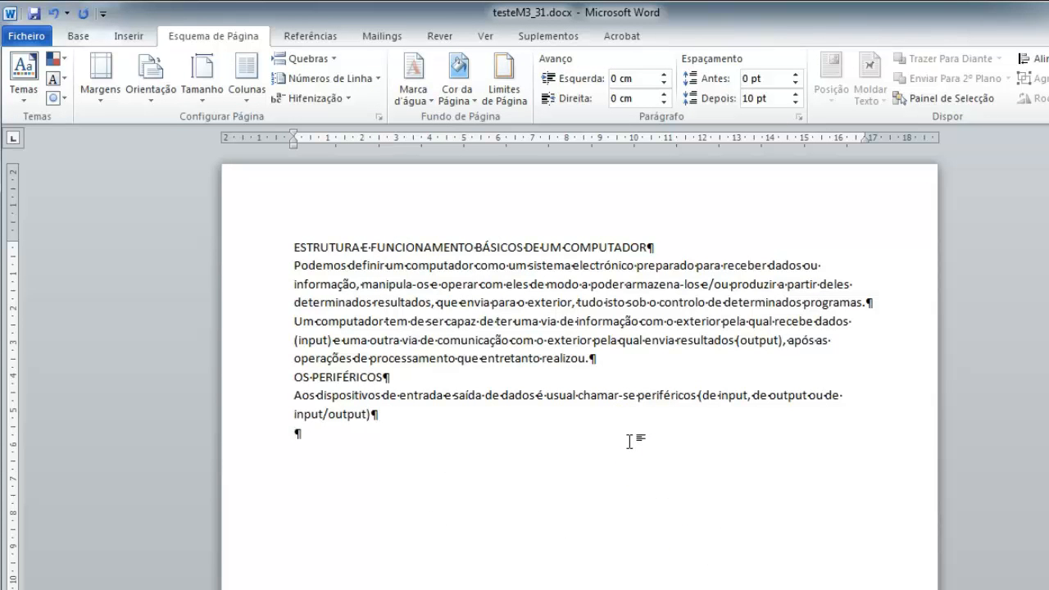
click(629, 442)
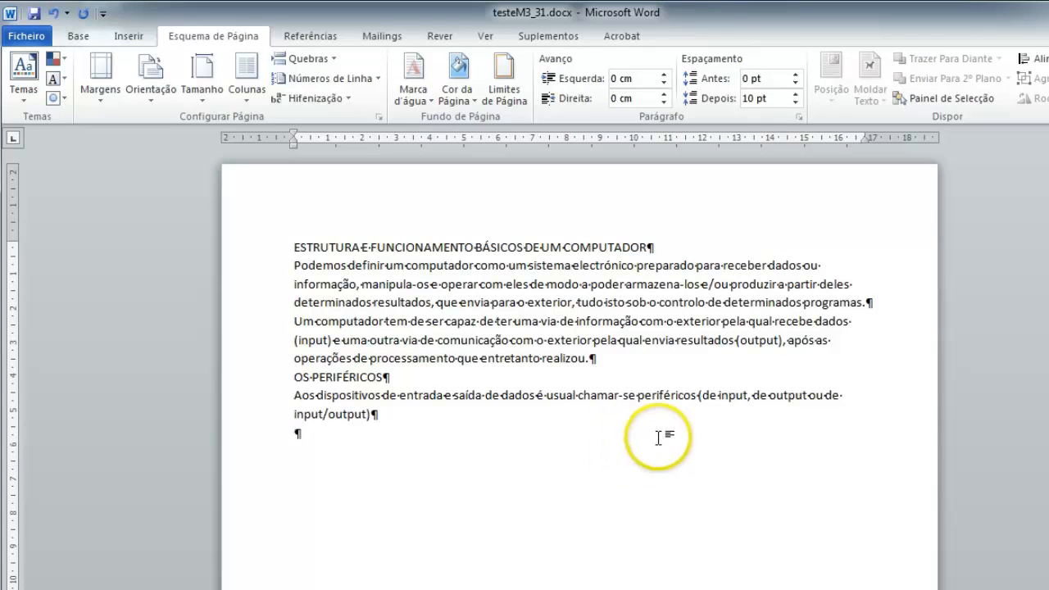
click(254, 254)
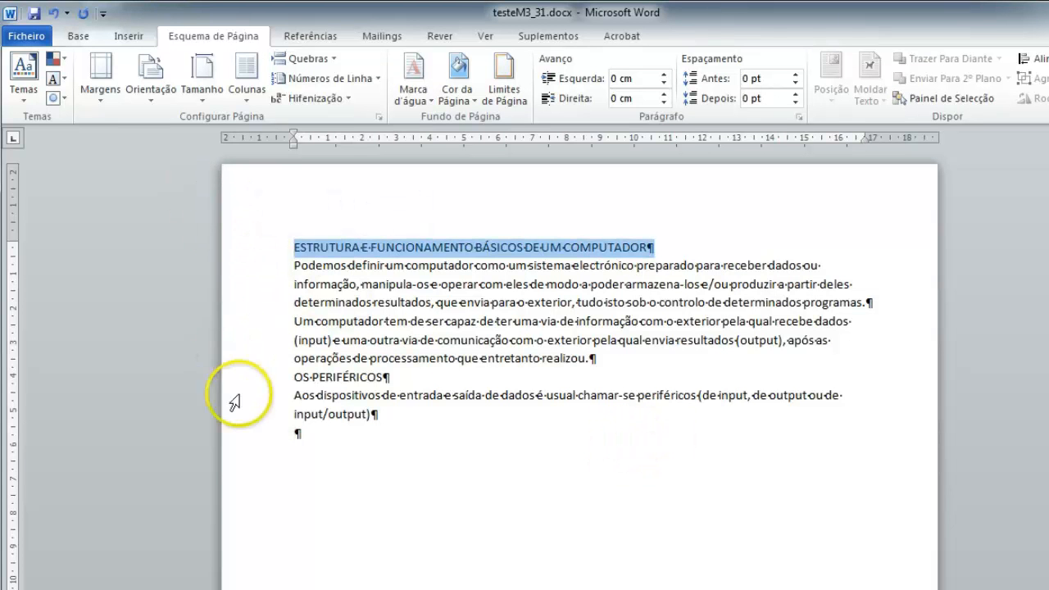
ctrl+click(256, 382)
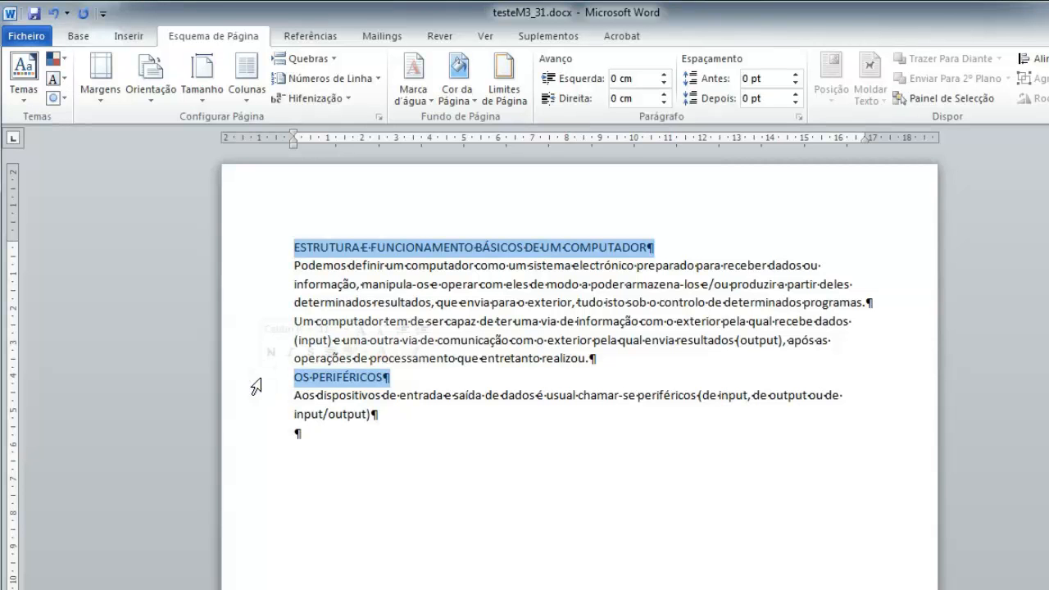
click(76, 37)
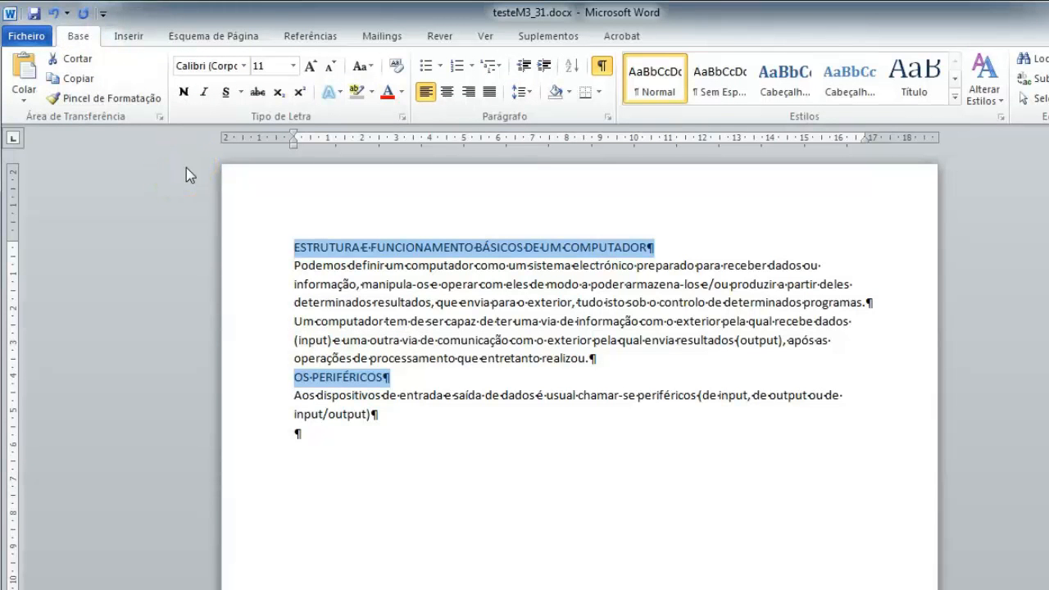
click(245, 66)
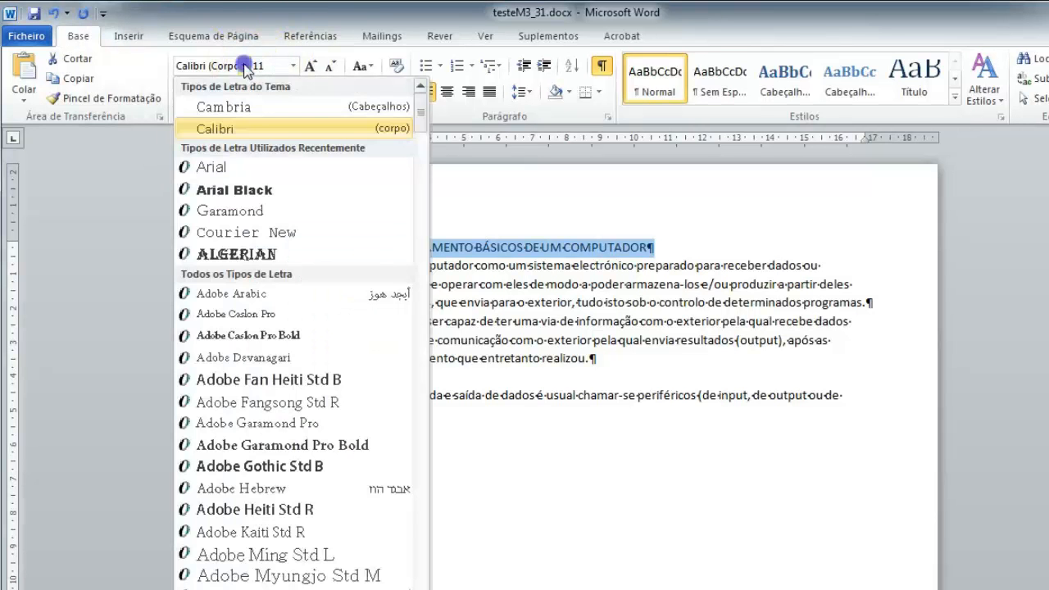
click(232, 195)
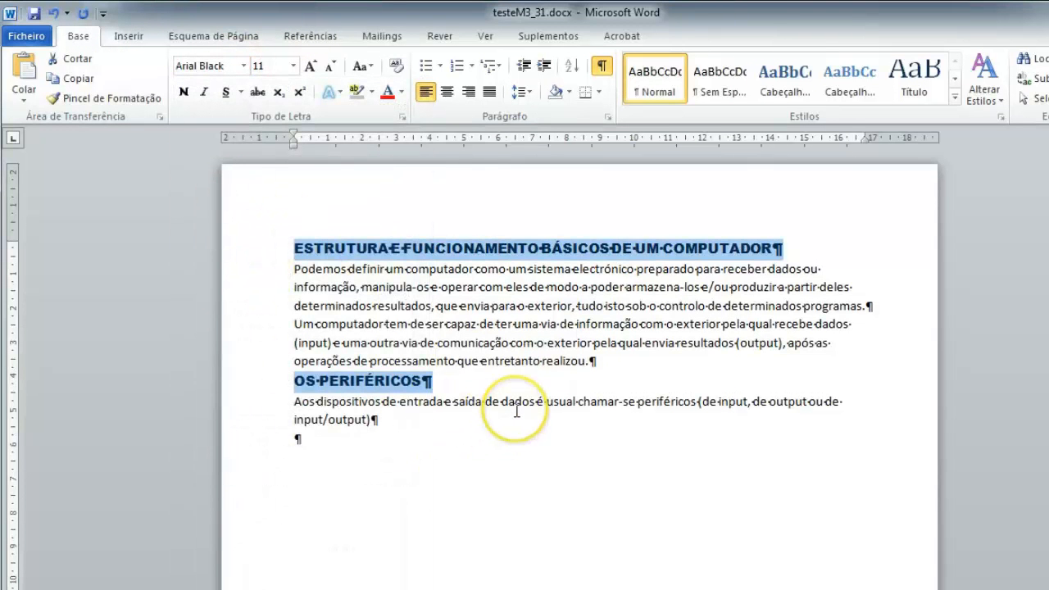
click(52, 13)
click(455, 516)
- Format the title ESTRUTURA E FUNCIONAMENTO BÁSICOS DE UM COMPUTADOR in bold Arial Black, size 14
click(251, 247)
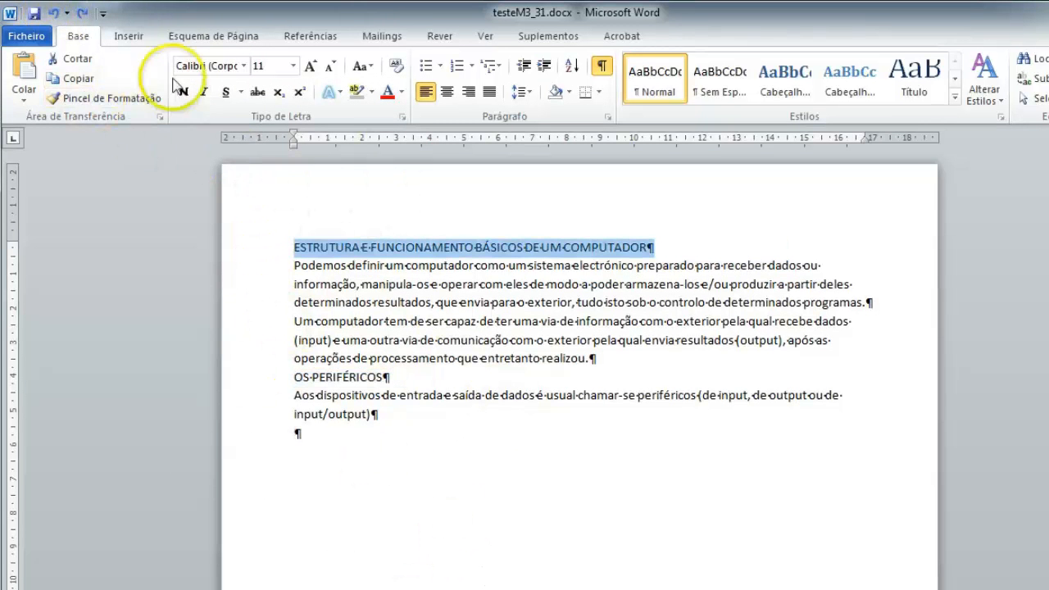
click(292, 65)
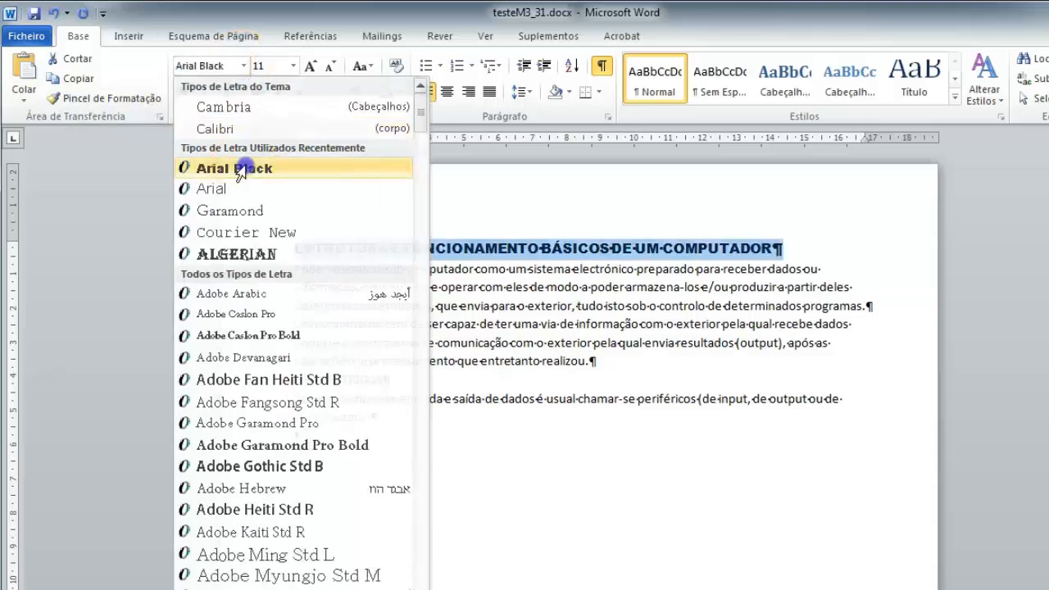
click(238, 168)
click(292, 65)
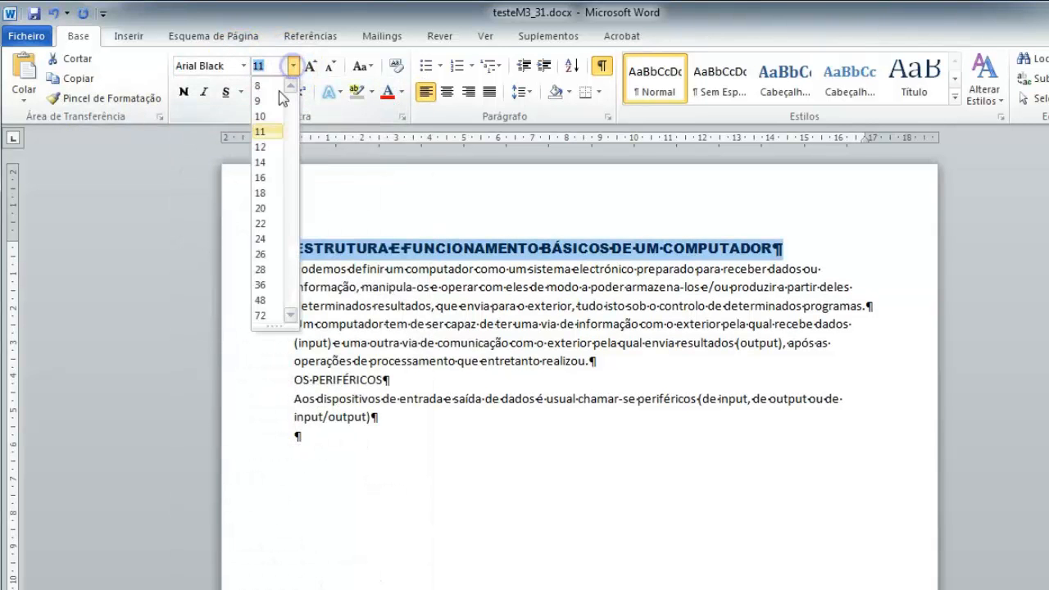
click(261, 160)
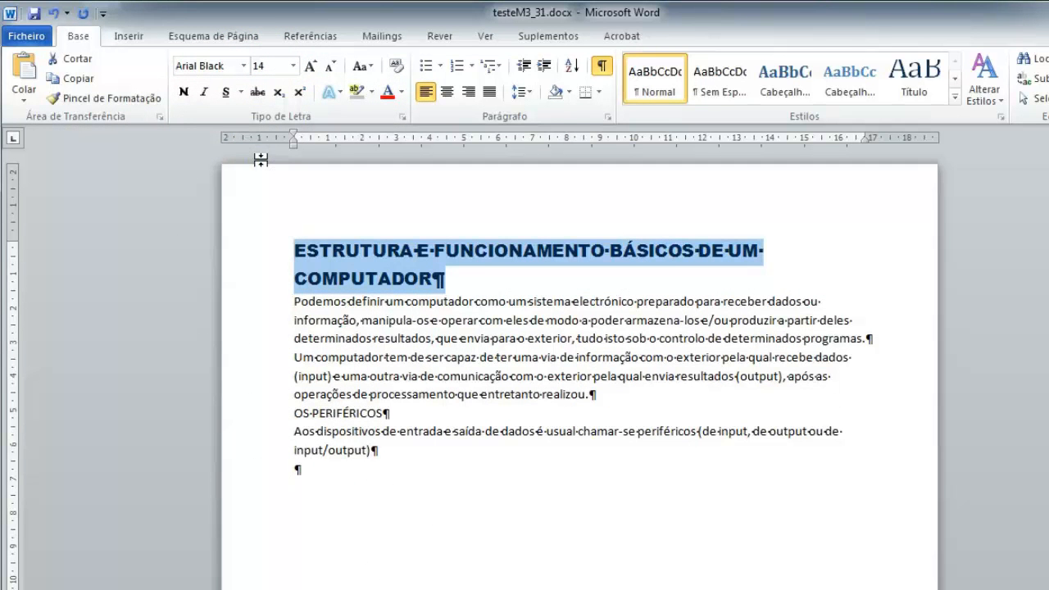
click(184, 92)
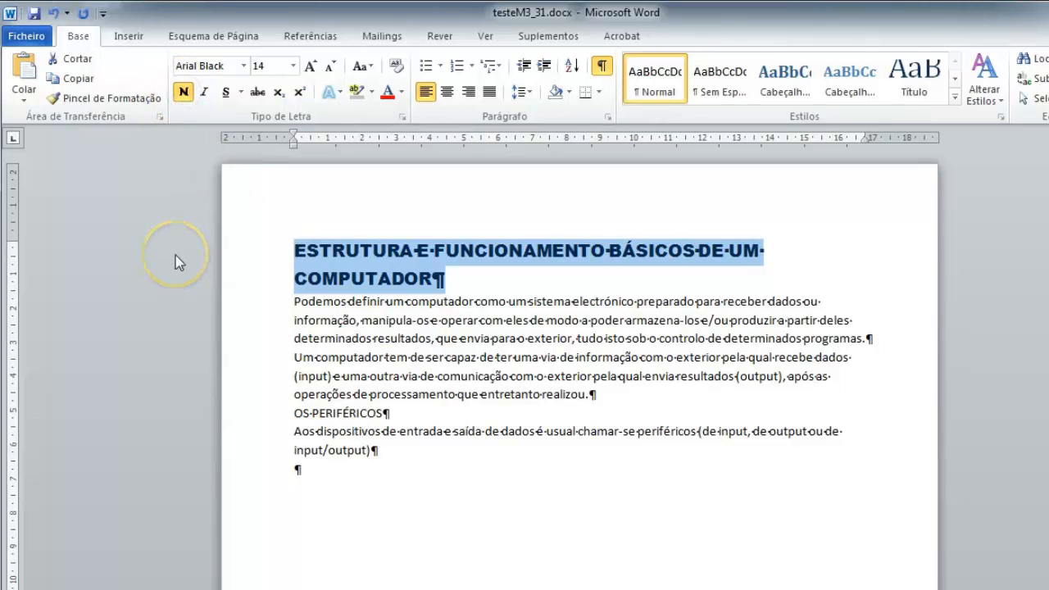
- Colour the title text with the standard light green and centre the paragraph
click(399, 92)
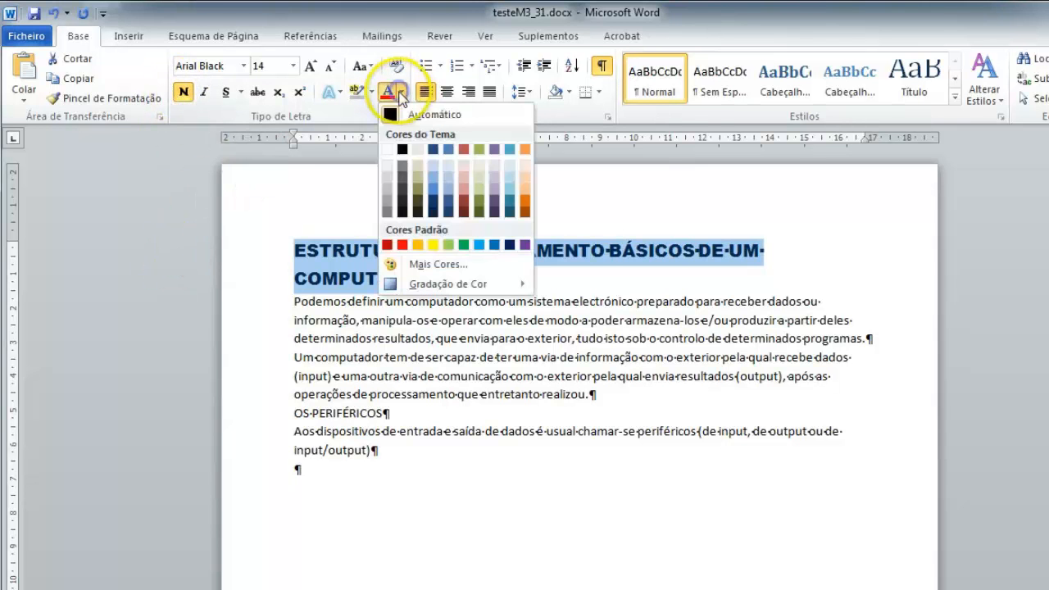
click(449, 245)
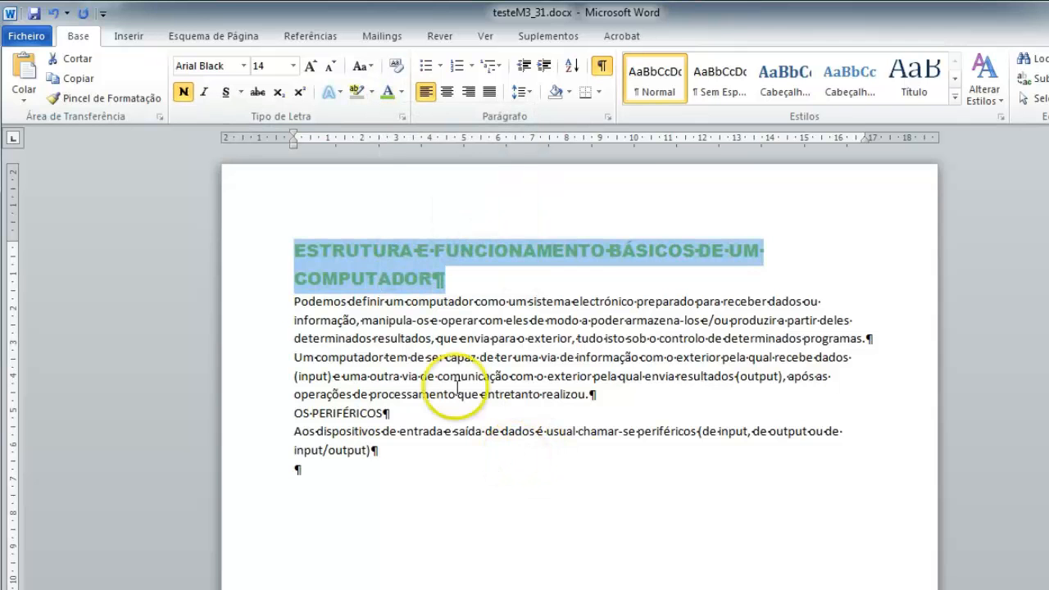
click(446, 92)
click(425, 571)
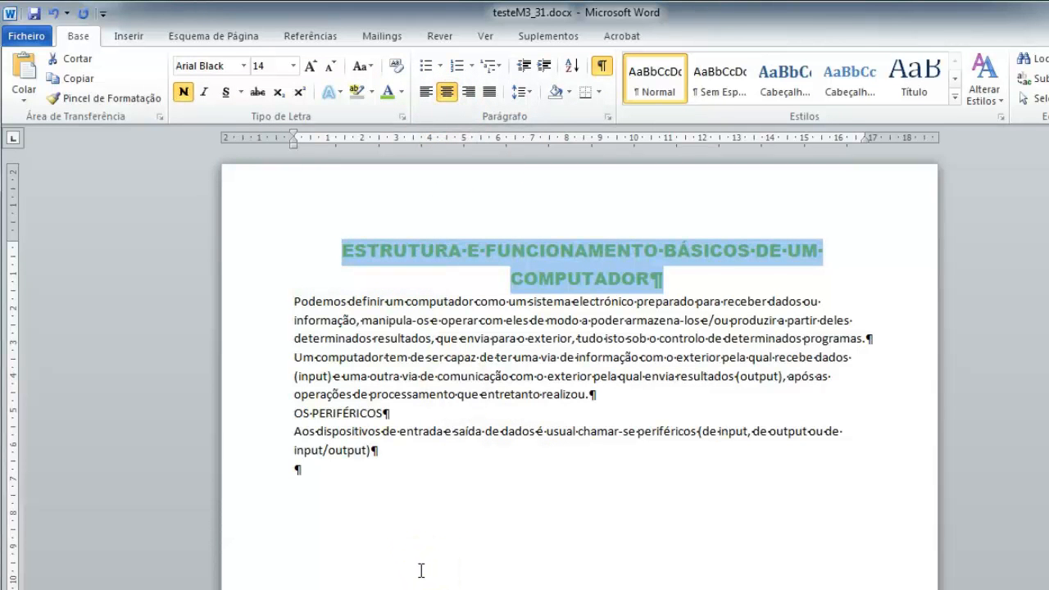
- Set the title's line spacing to Pelo menos 12 pto, the spacing before to 8 pto, and add spacing after the paragraph
click(606, 117)
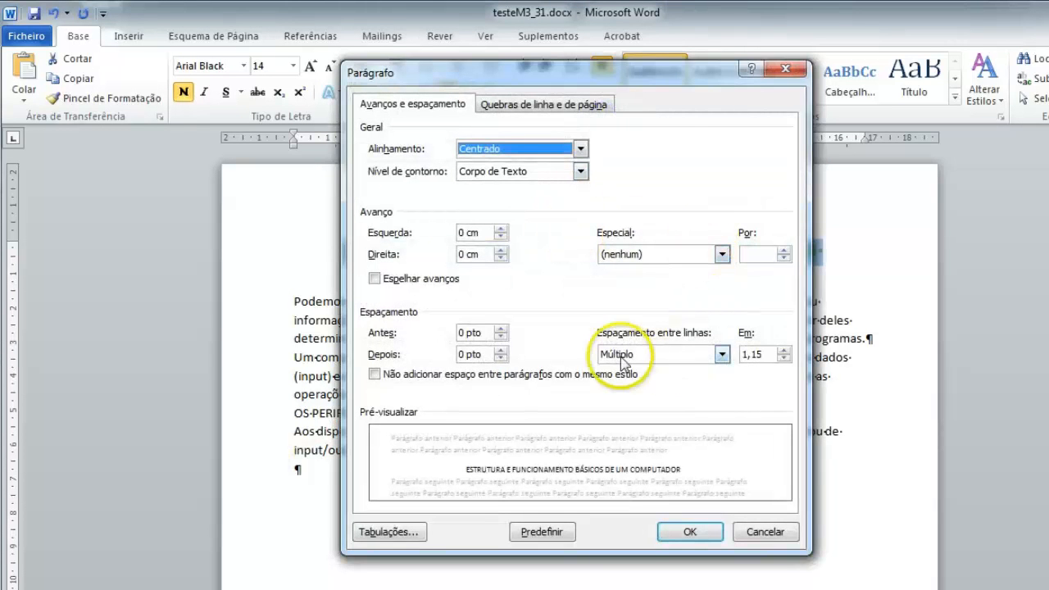
click(721, 354)
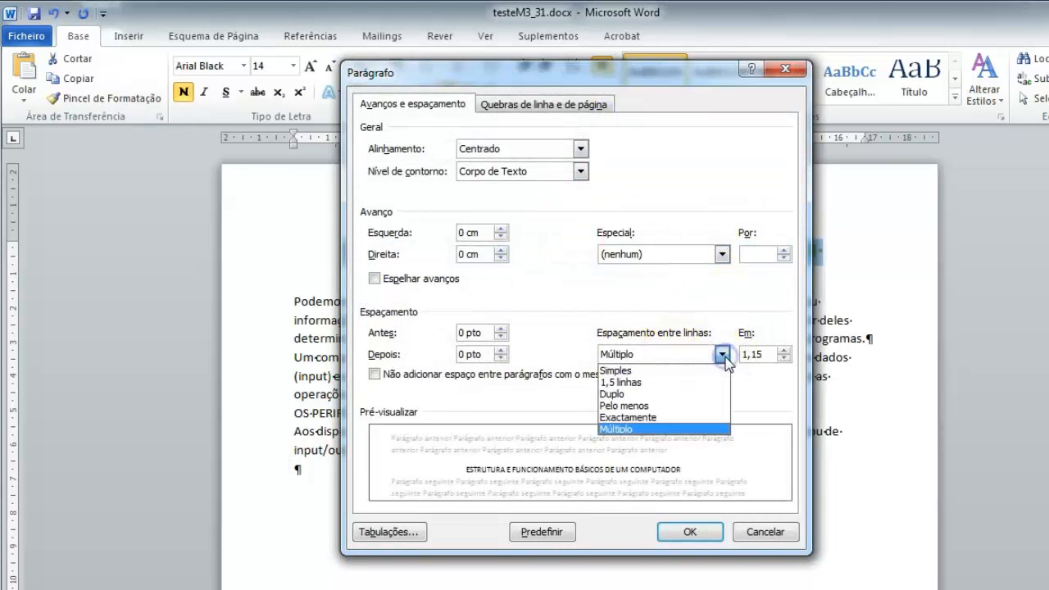
click(663, 406)
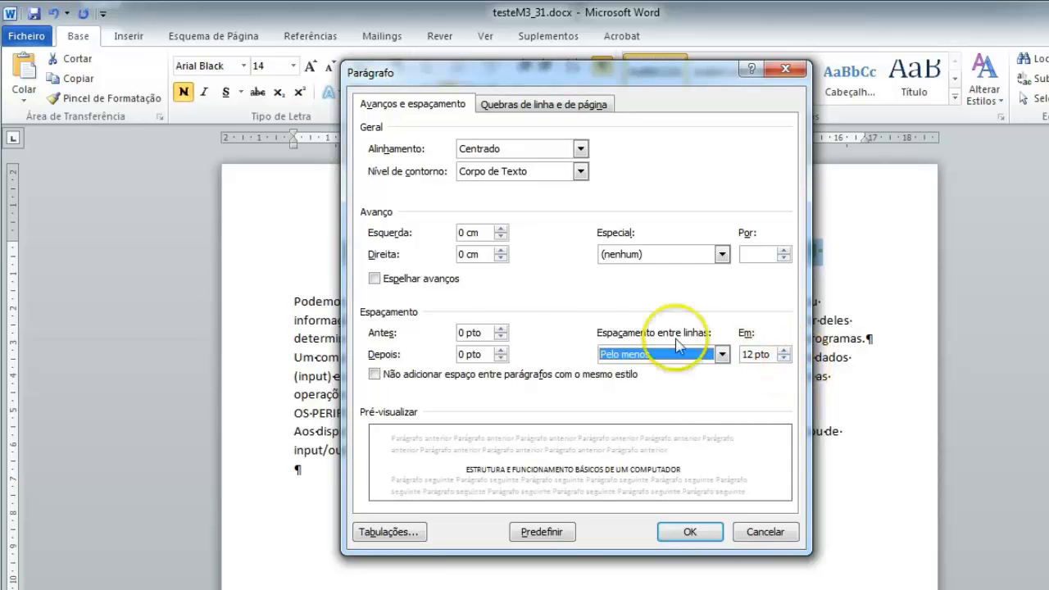
click(499, 329)
click(500, 329)
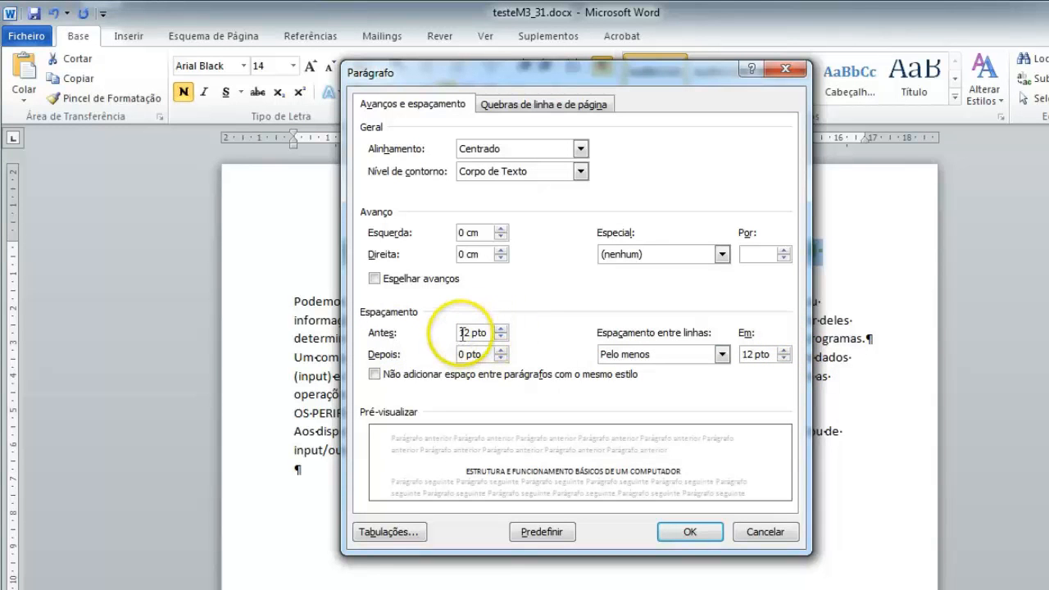
click(469, 333)
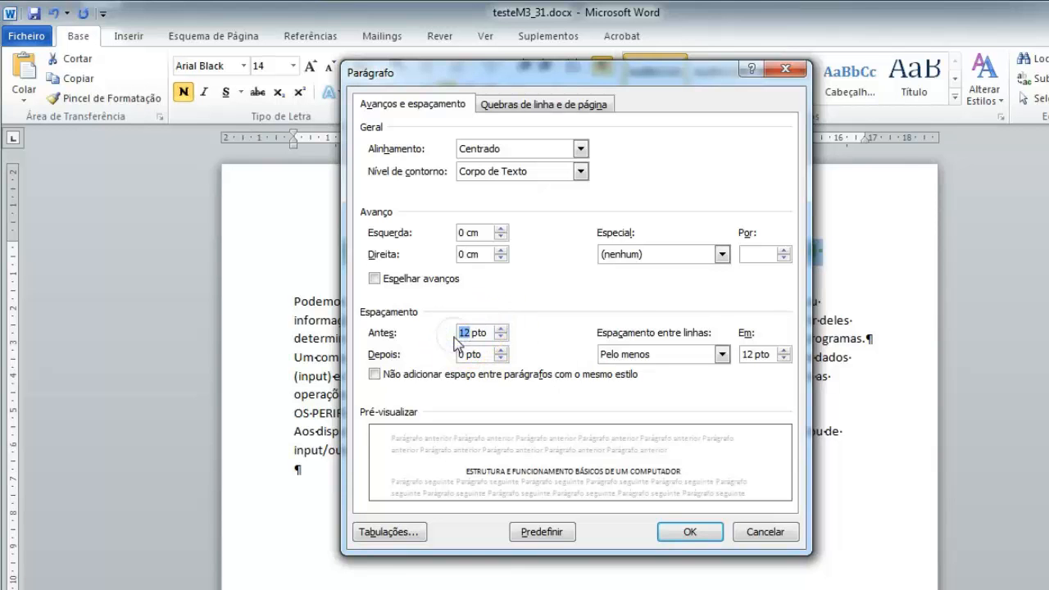
click(453, 354)
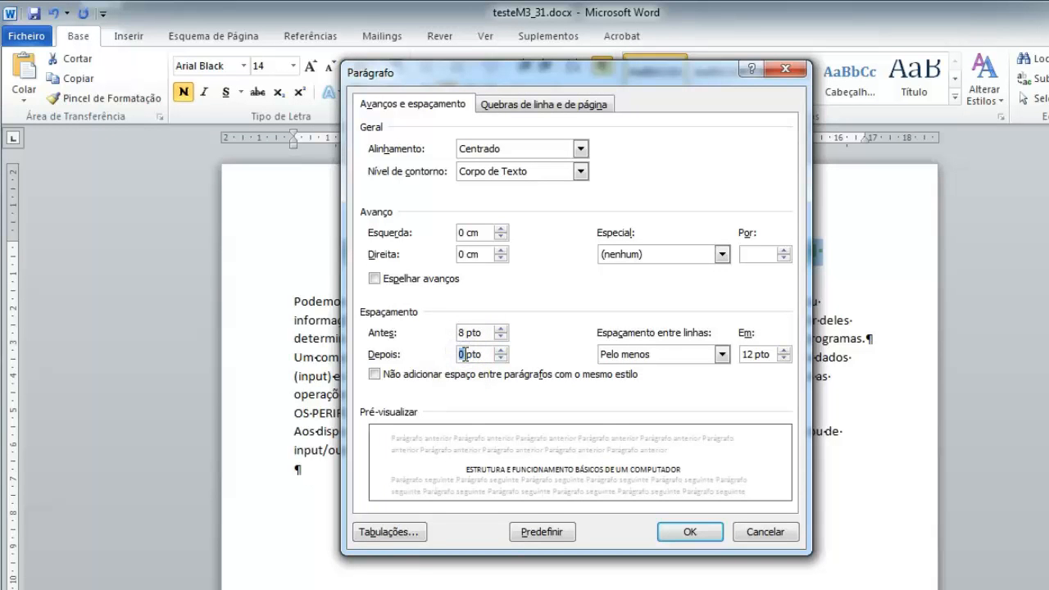
click(686, 531)
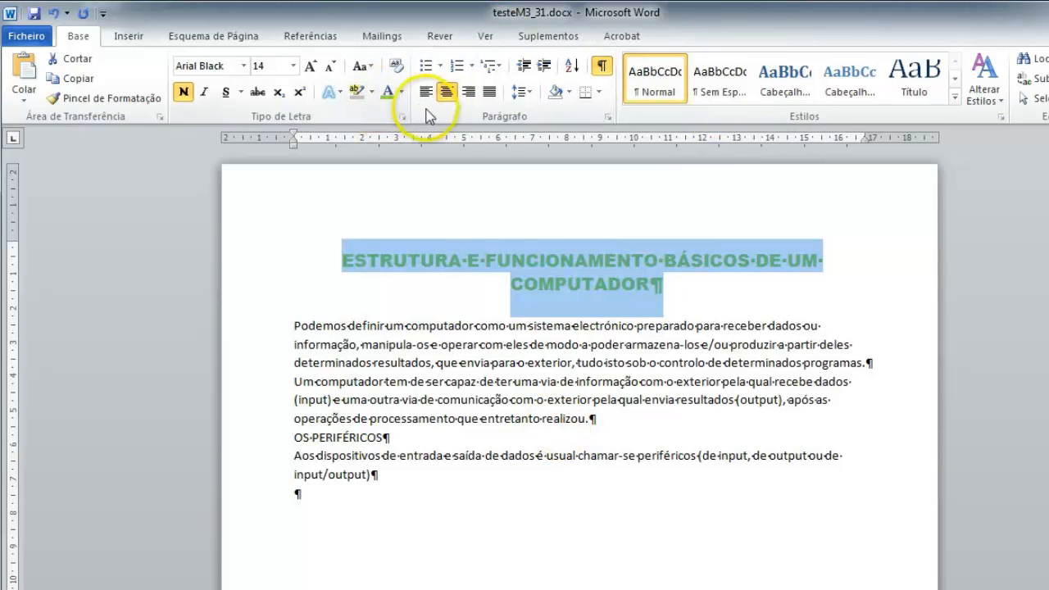
- Define a box border for the title paragraph with a double line, standard light green colour and 2 ¼ pto width
click(599, 92)
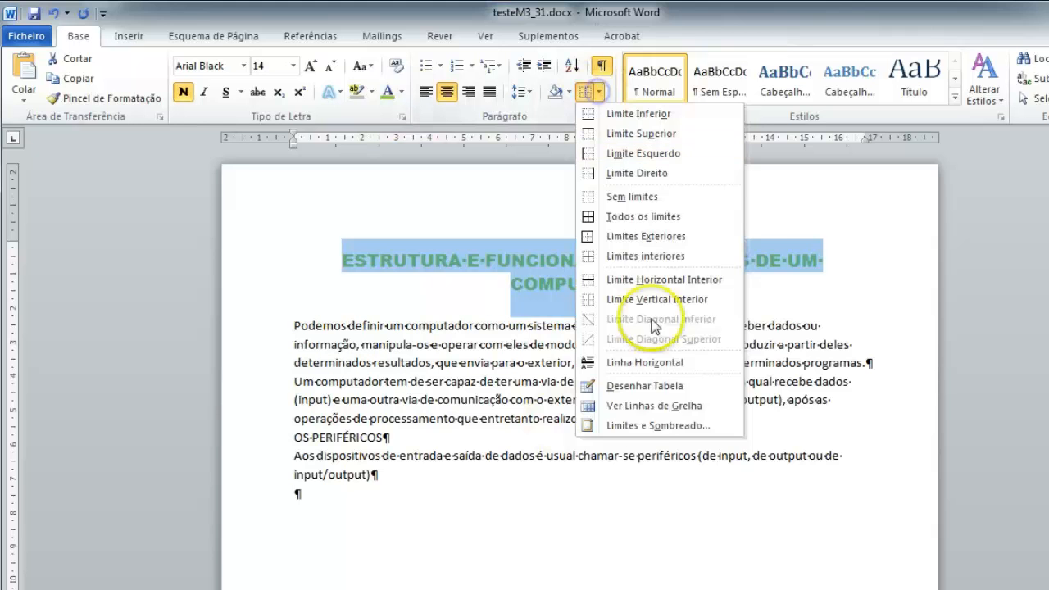
click(646, 427)
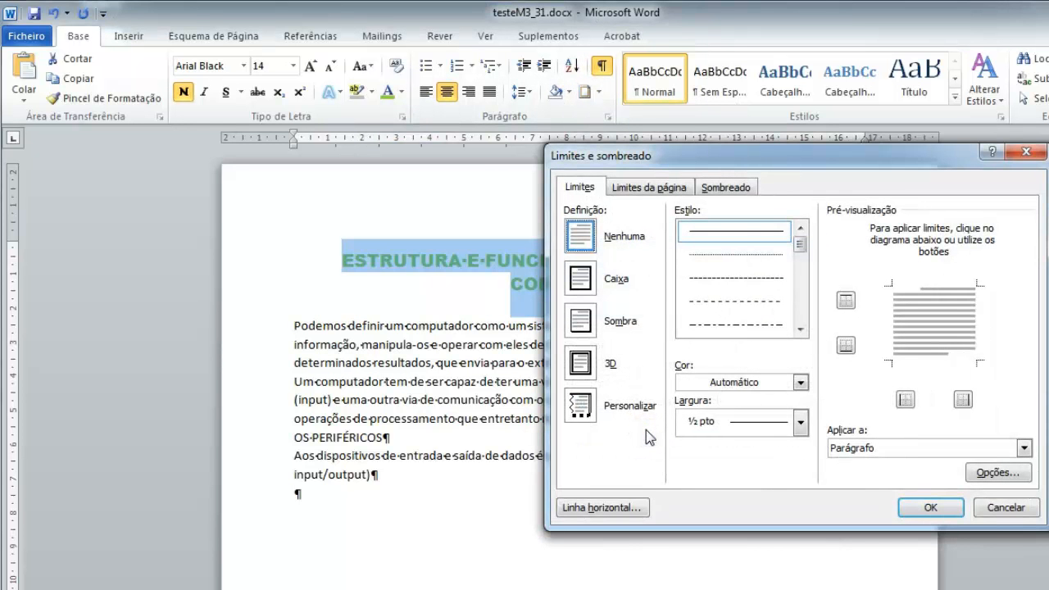
click(799, 329)
click(799, 330)
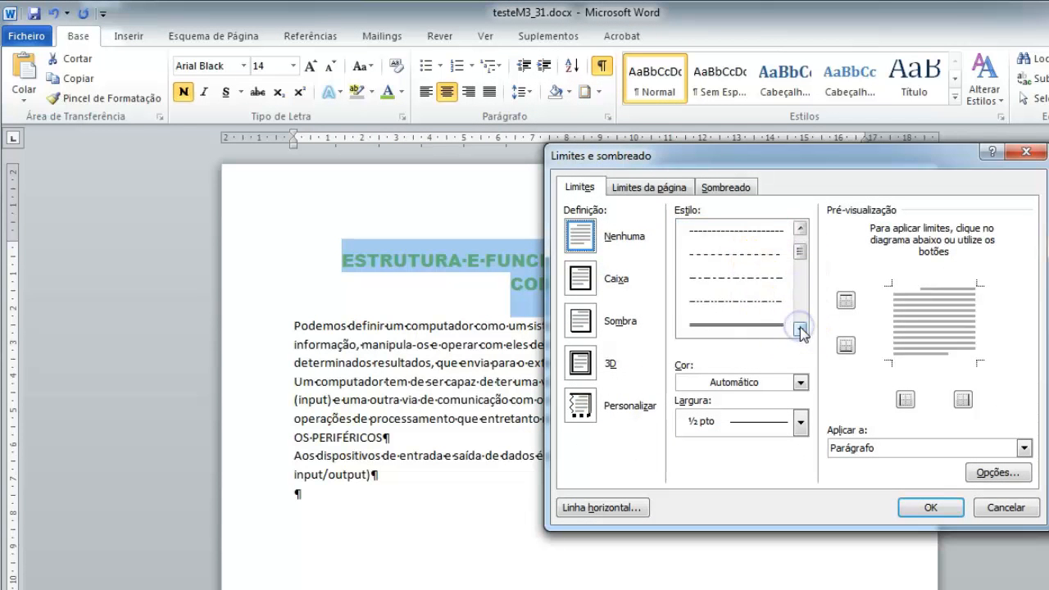
click(799, 330)
click(765, 301)
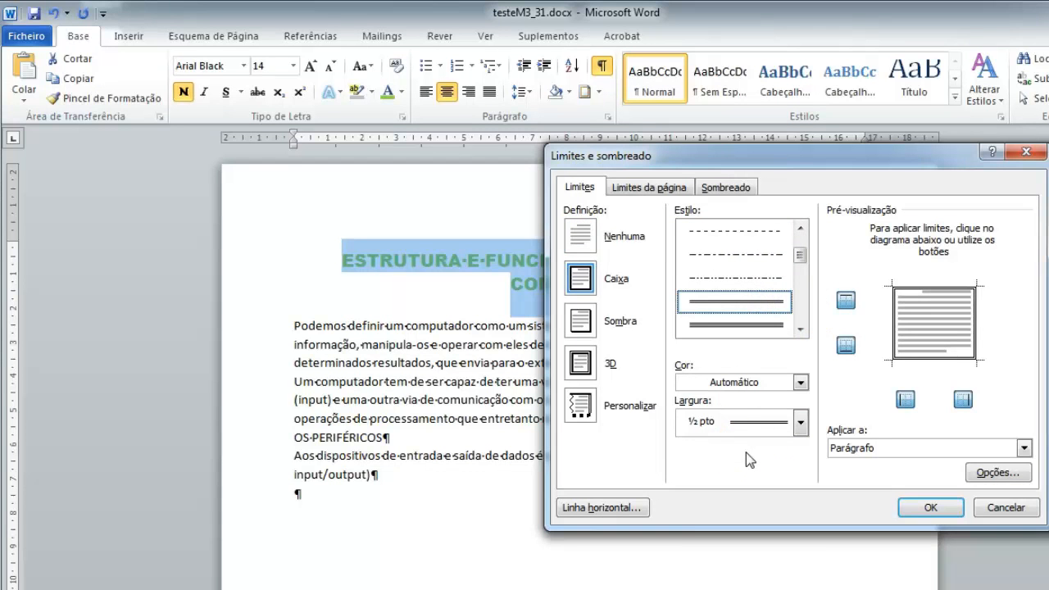
click(799, 381)
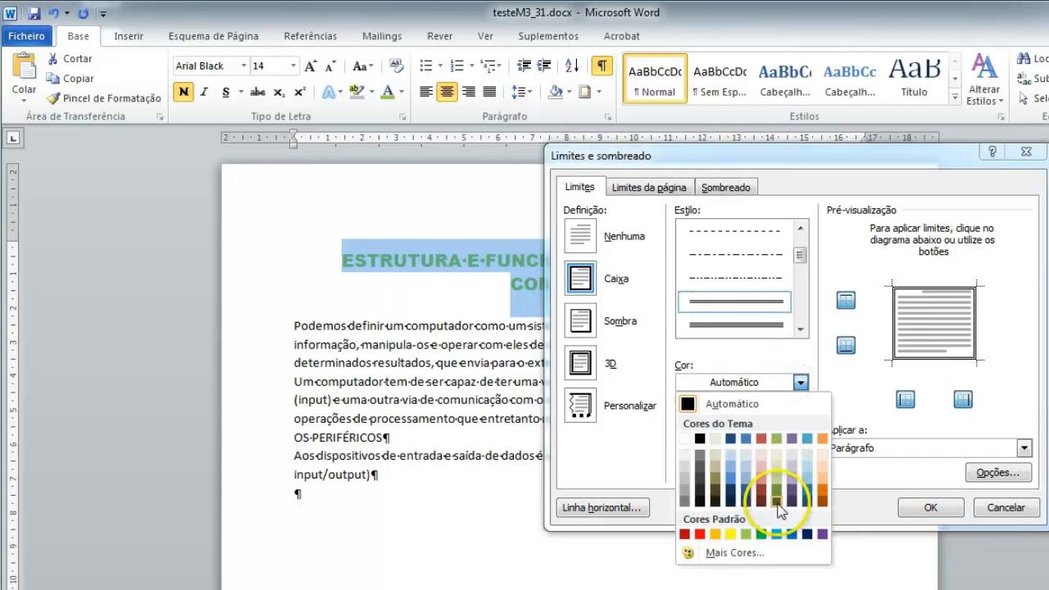
click(745, 533)
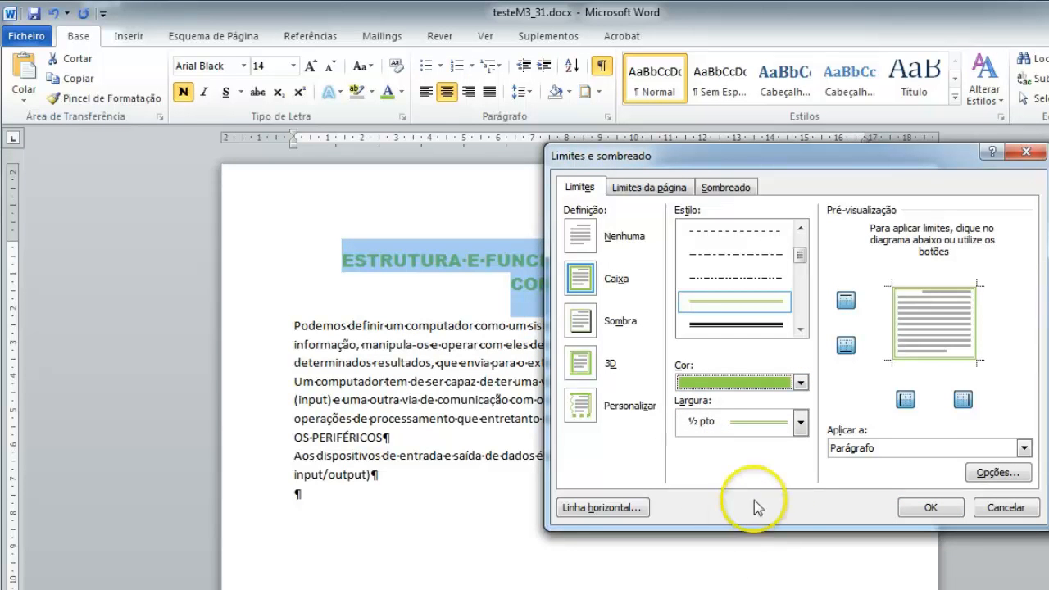
click(800, 423)
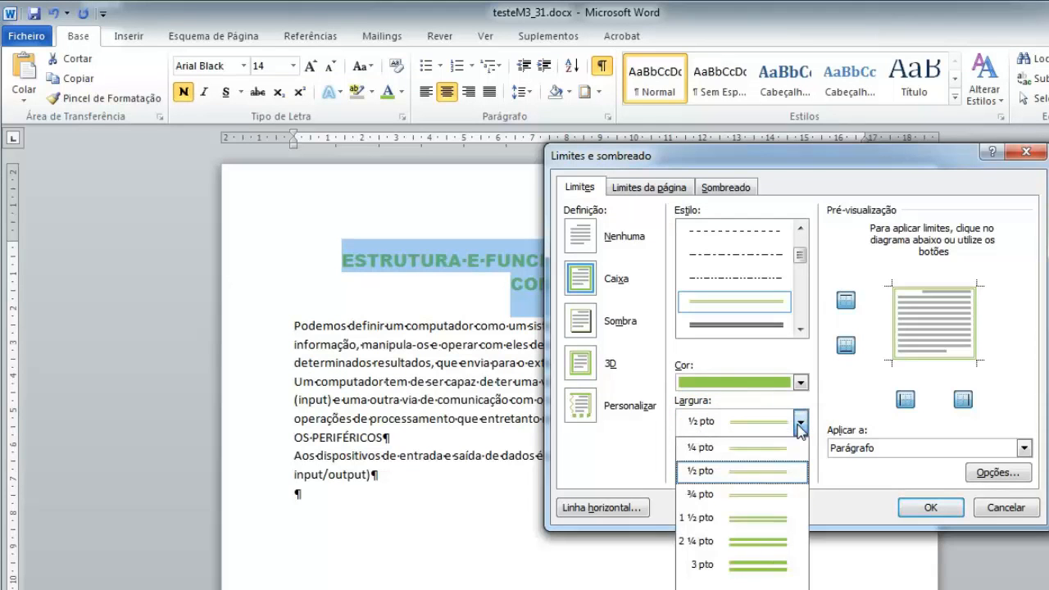
click(730, 541)
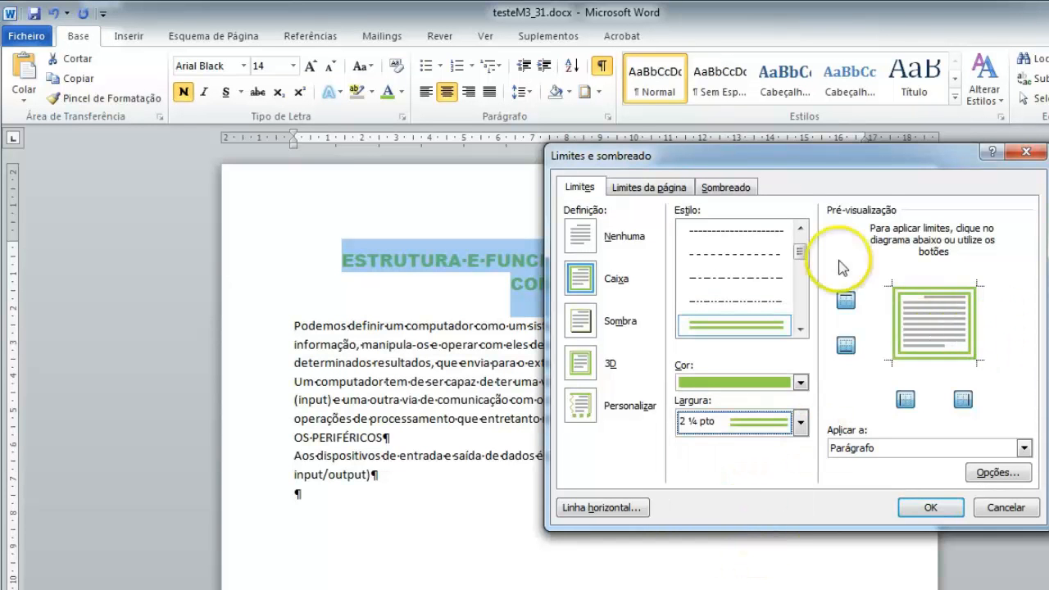
- Shade the title paragraph with a grey fill and a 10% pattern style, and accept the borders and shading
click(726, 187)
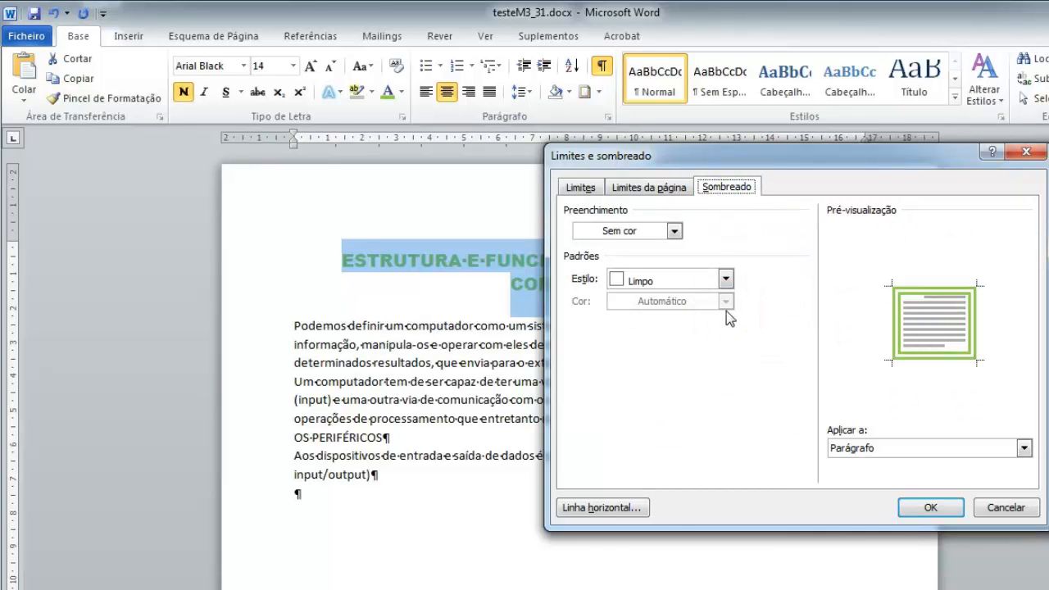
click(674, 231)
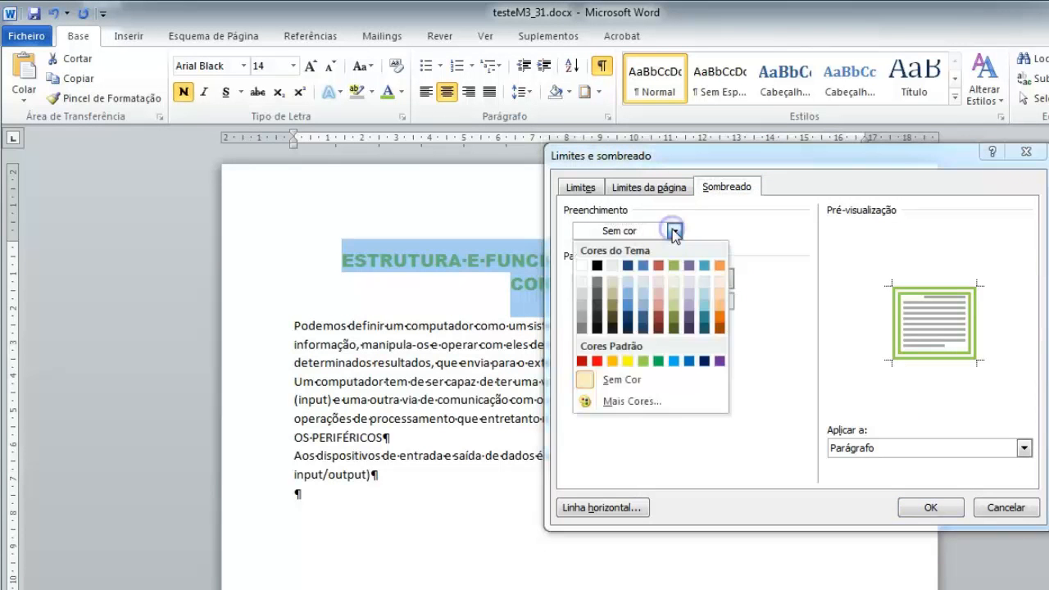
click(581, 306)
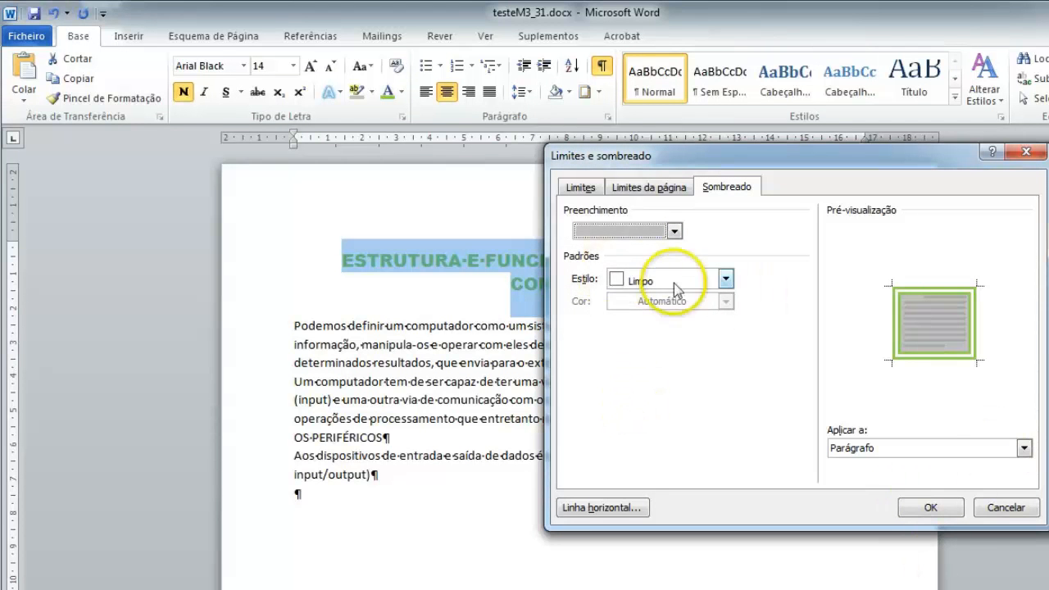
click(725, 279)
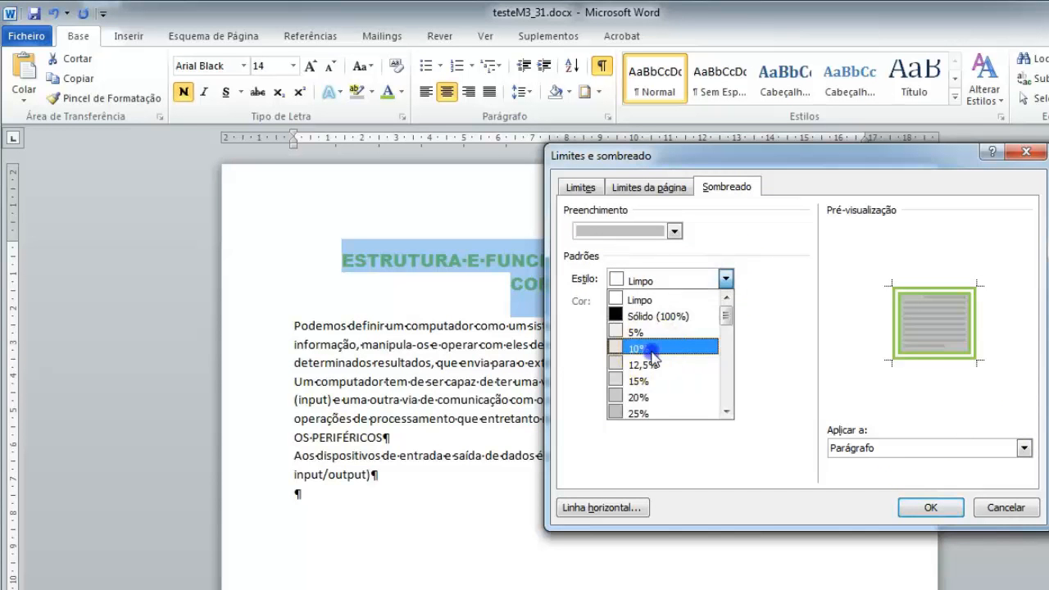
click(653, 348)
click(929, 507)
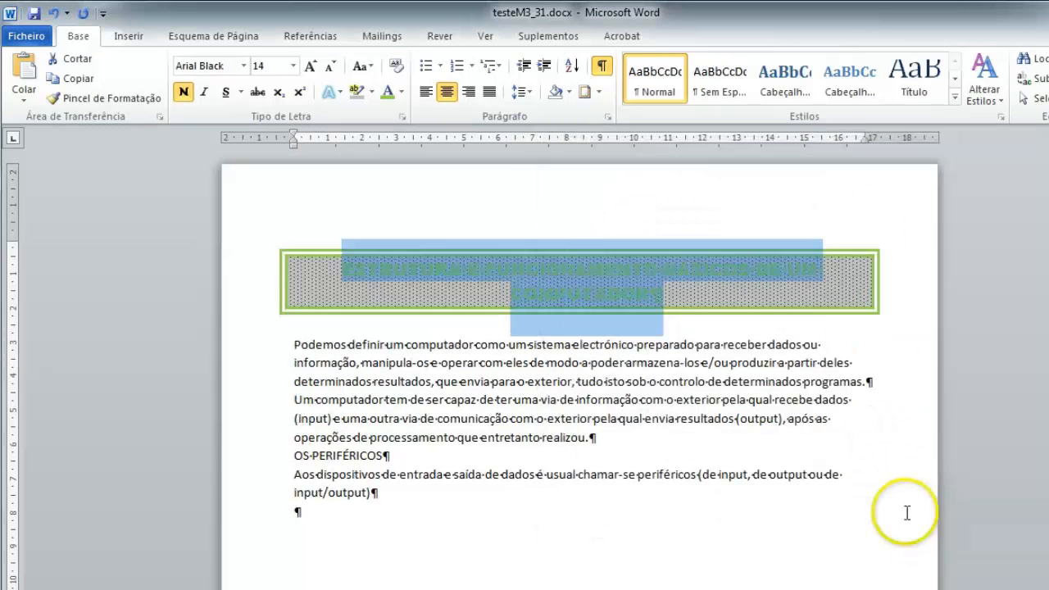
- Copy the title's formatting to the OS PERIFÉRICOS heading with the format painter
click(799, 512)
drag(233, 272, 240, 293)
click(87, 100)
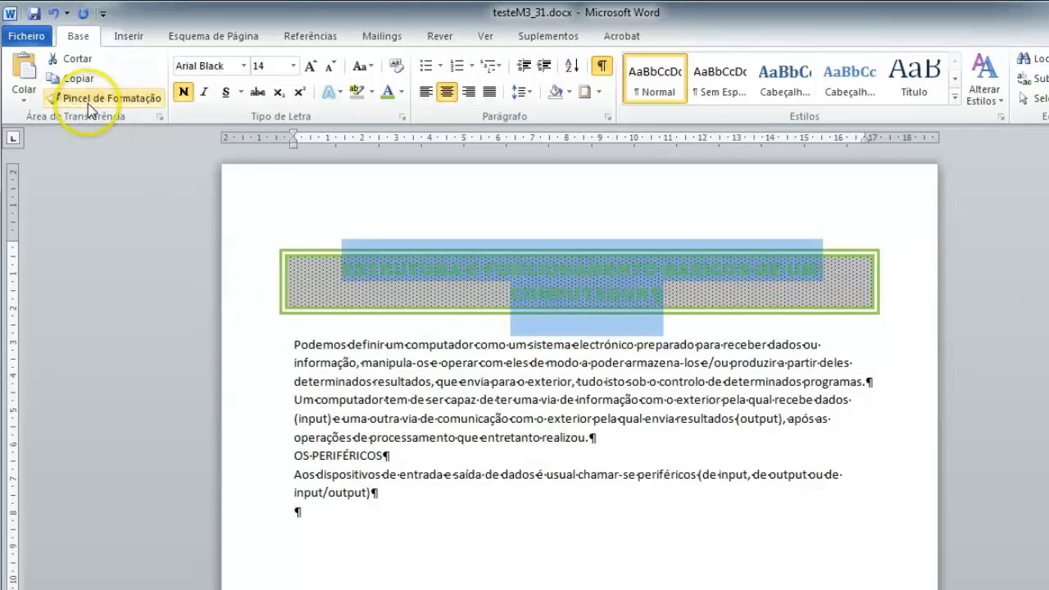
click(247, 460)
click(526, 562)
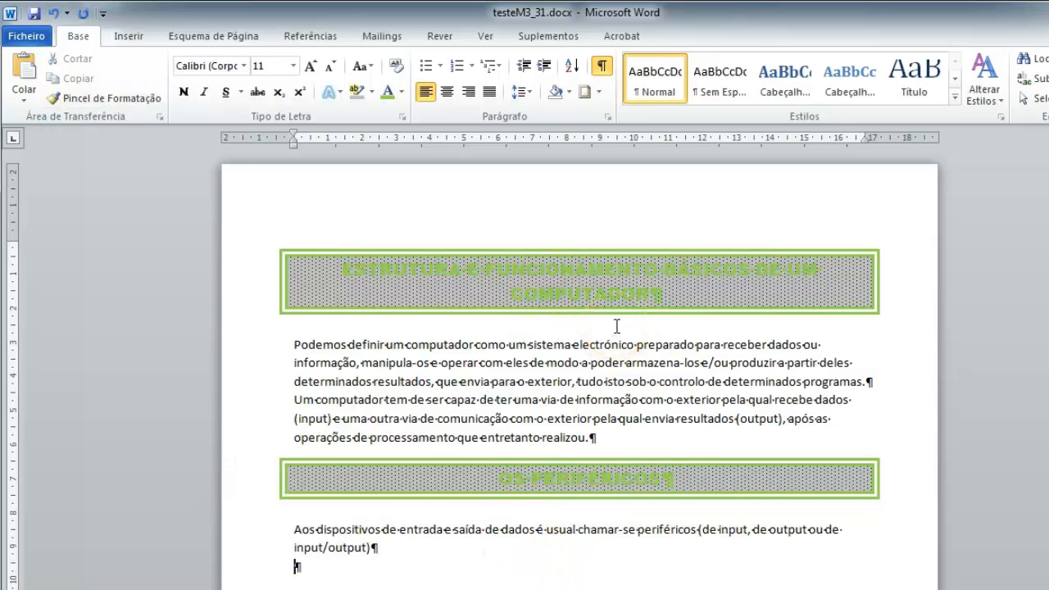
- Select the title and the OS PERIFÉRICOS heading together, and clear the selection again
click(237, 290)
double_click(236, 294)
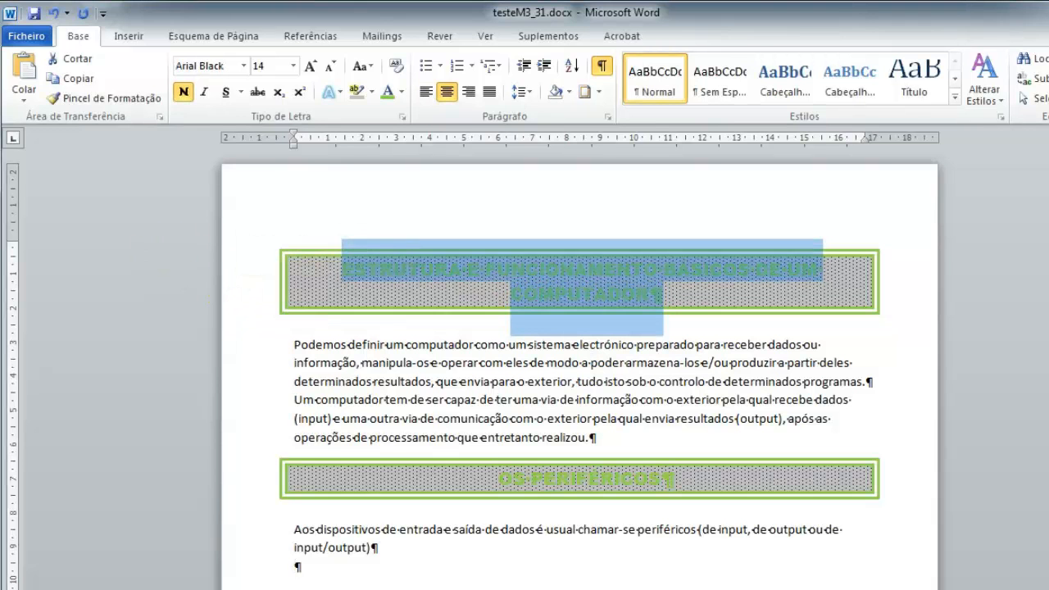
ctrl+click(231, 484)
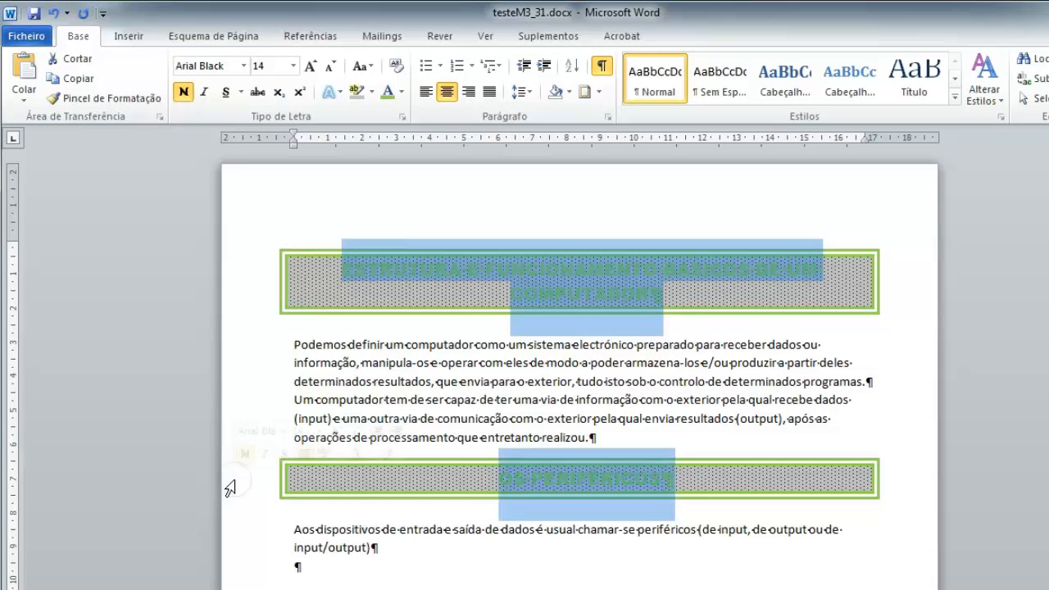
click(410, 557)
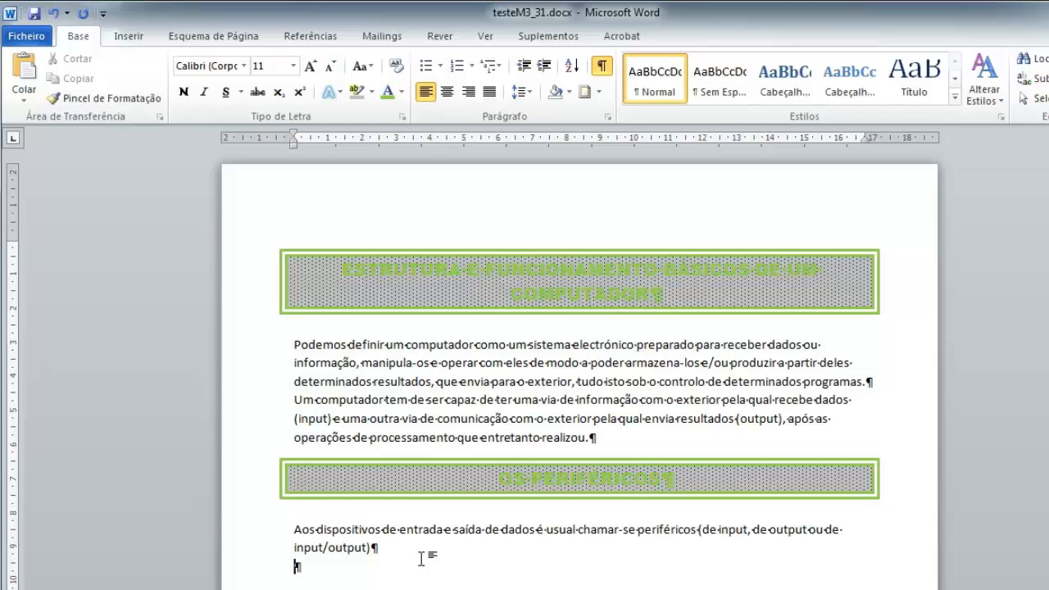
click(403, 537)
click(287, 353)
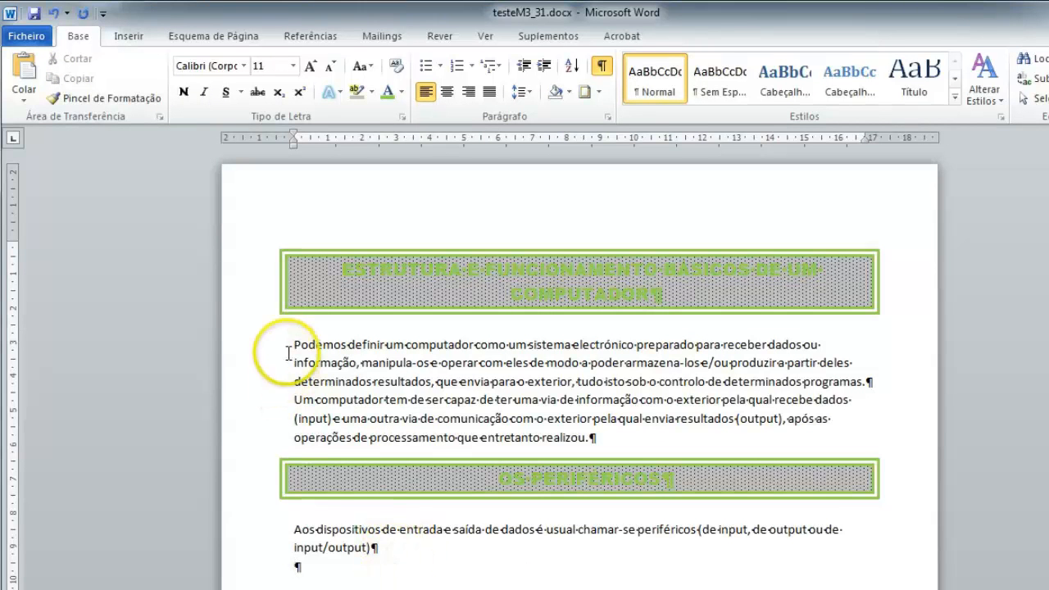
- Set the font of the paragraph below the OS PERIFÉRICOS heading to Arial
click(259, 539)
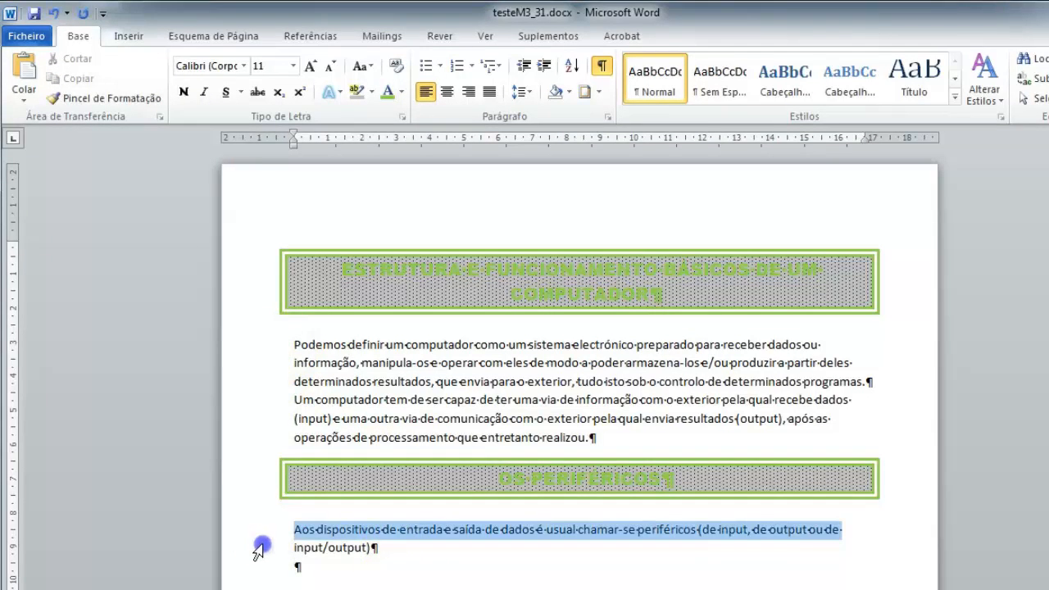
double_click(259, 547)
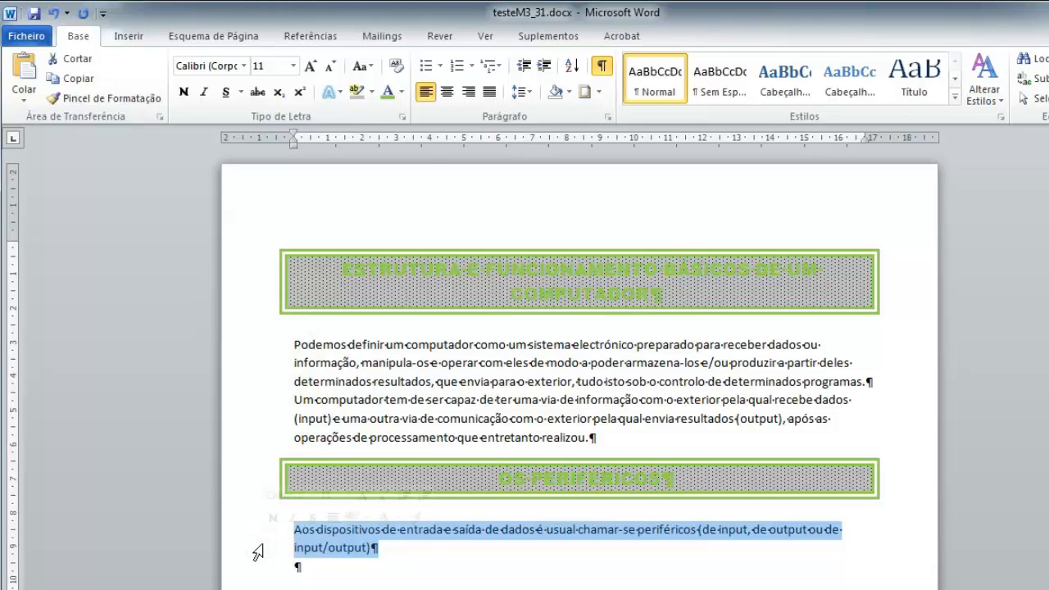
click(244, 65)
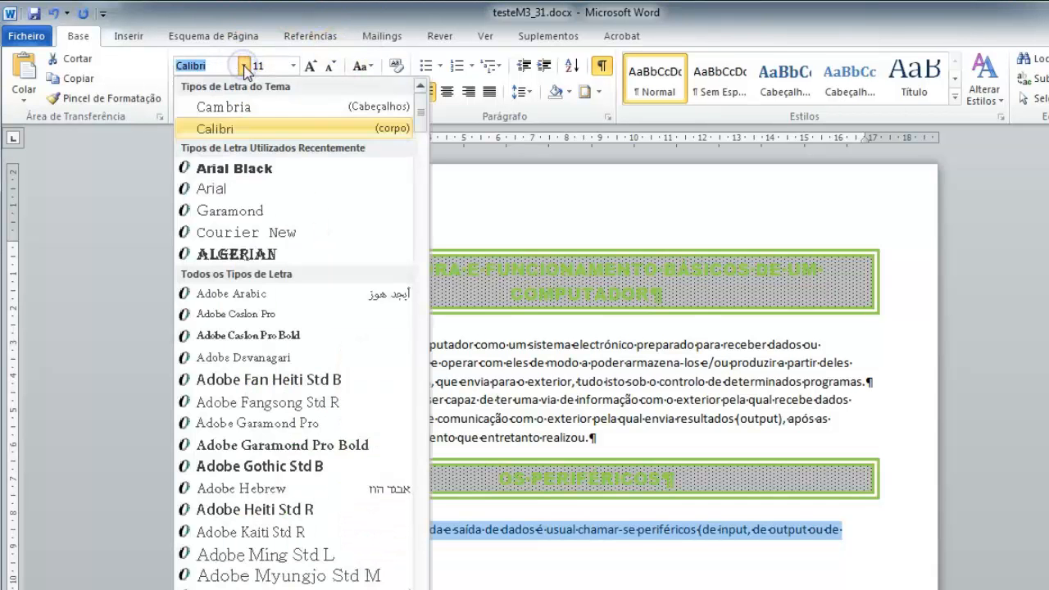
click(214, 188)
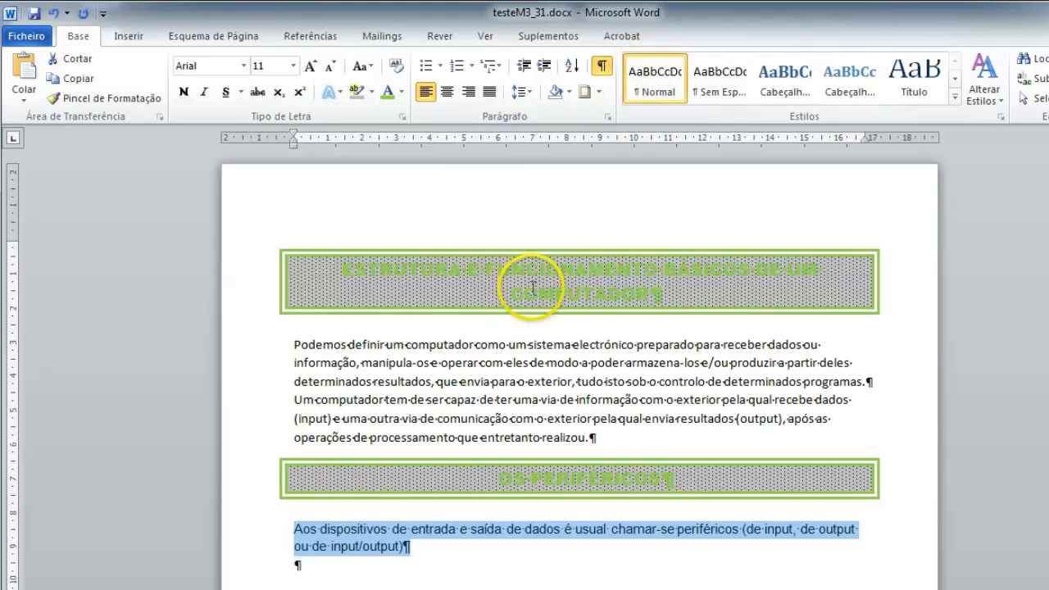
- Justify the paragraph below OS PERIFÉRICOS and set its line spacing to 1,5 linhas
click(488, 93)
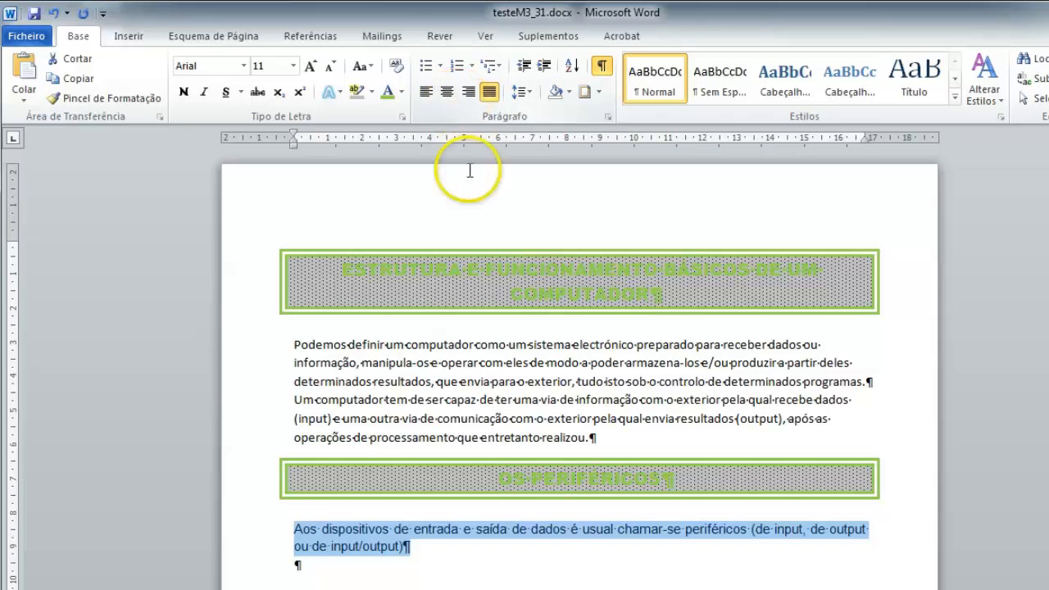
click(521, 92)
click(545, 169)
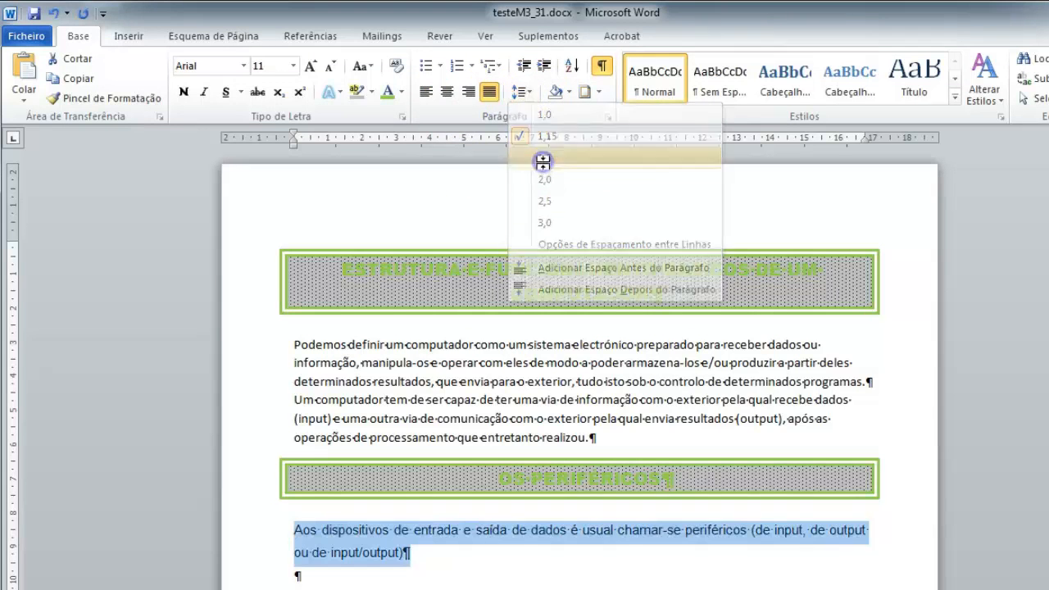
click(607, 117)
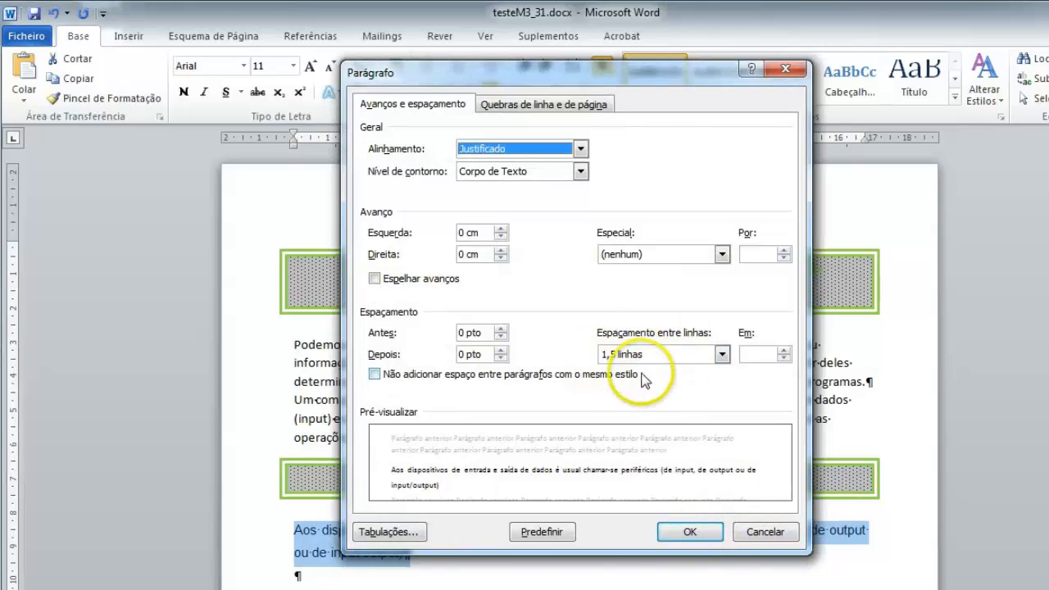
click(684, 530)
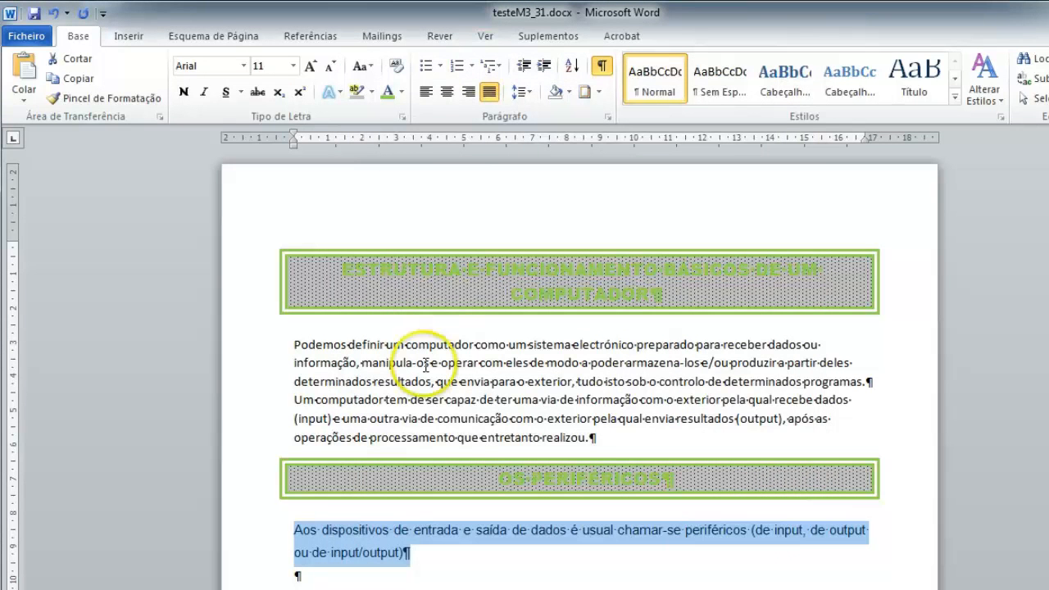
- Copy the formatting of the paragraph below OS PERIFÉRICOS to the two body paragraphs under the title with the format painter
click(107, 98)
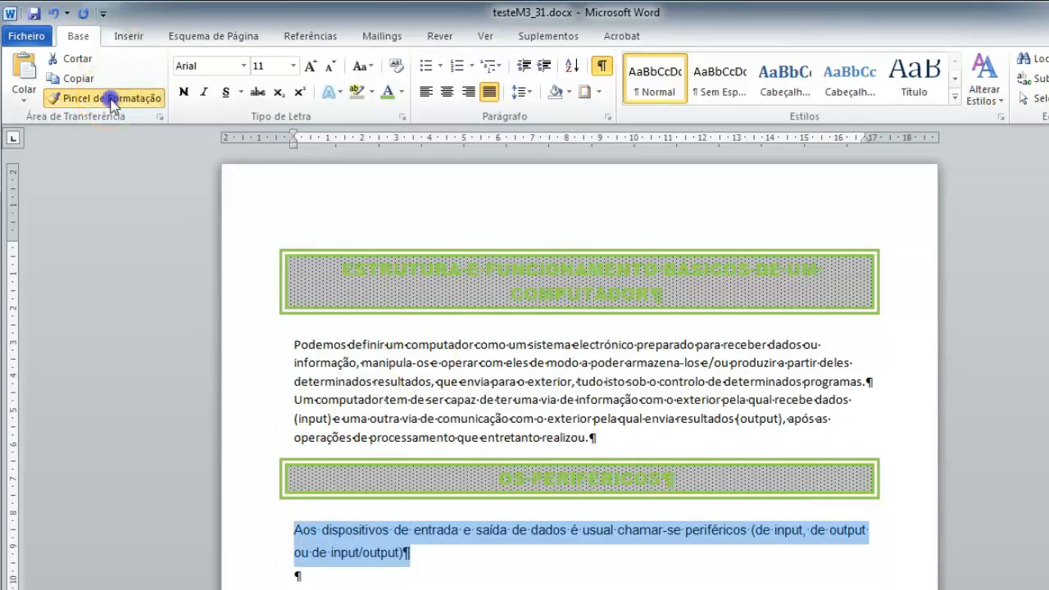
drag(270, 351, 269, 438)
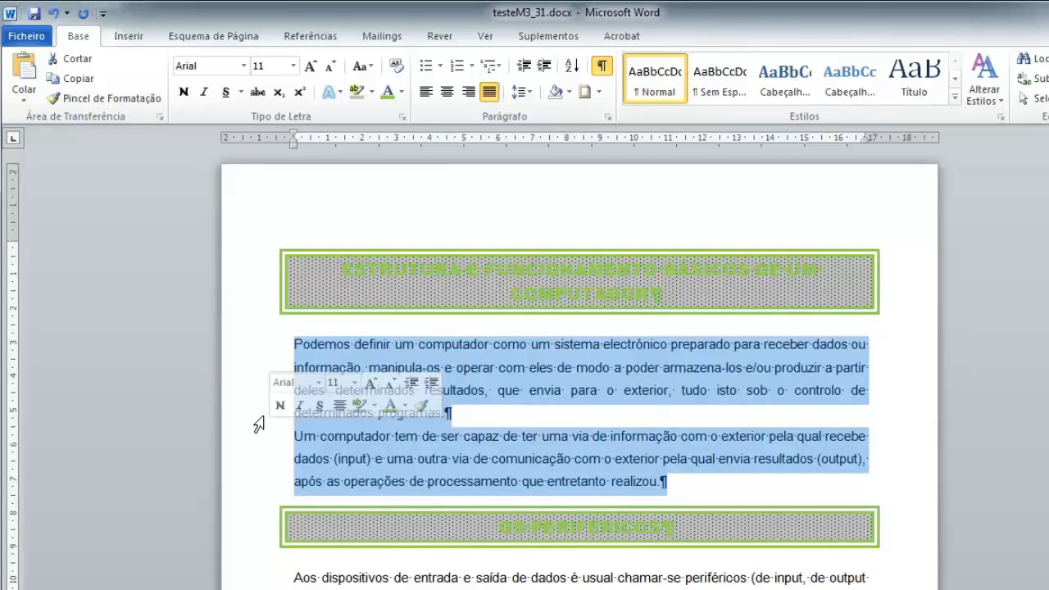
- Select all three body paragraphs, leaving out the headings, and choose Primeira linha as their special indent
scroll(360, 489, down, 1)
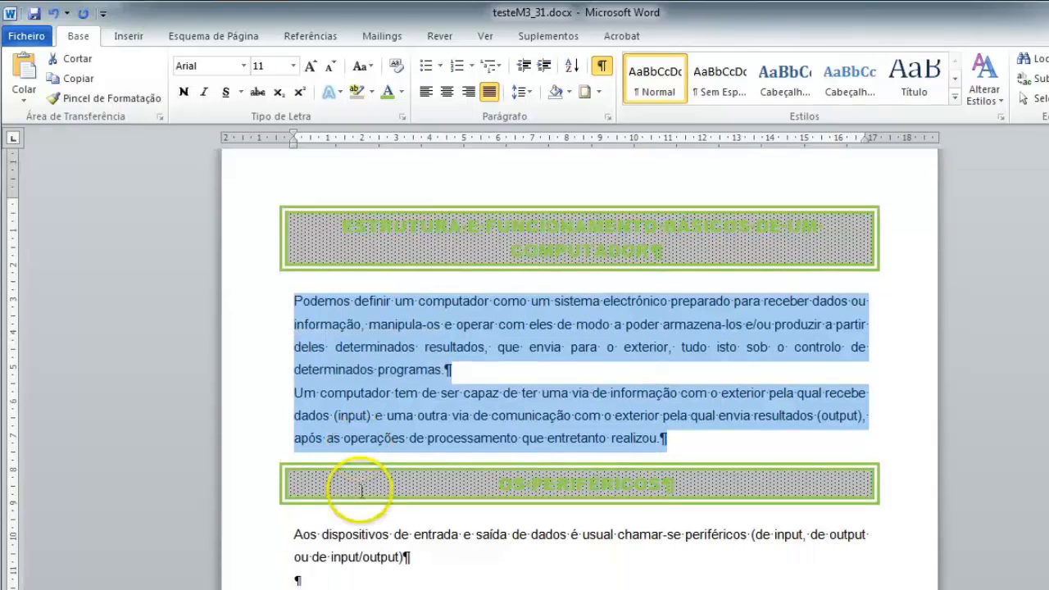
shift+click(276, 555)
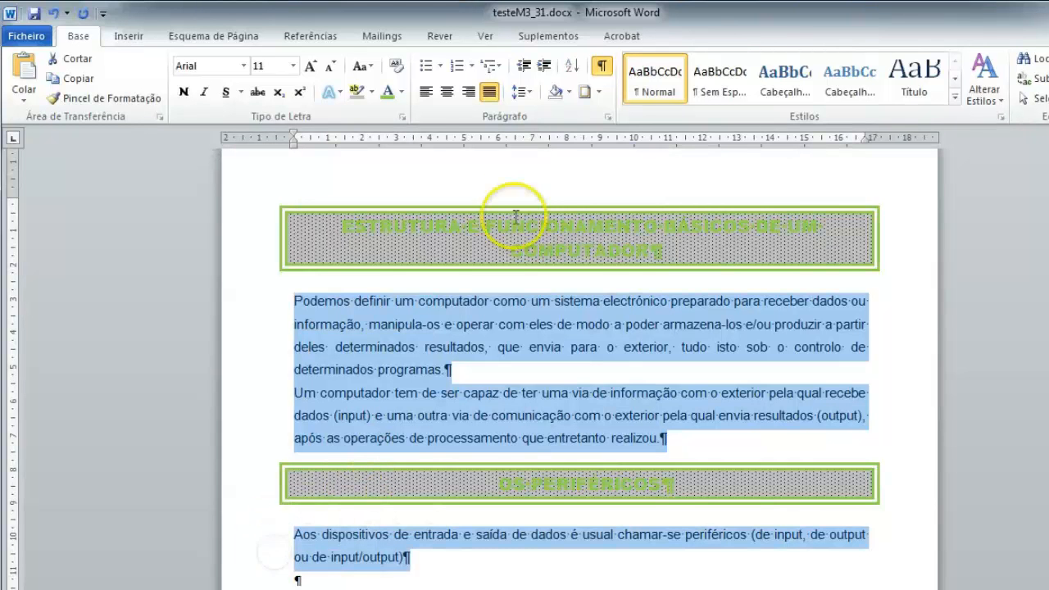
click(607, 116)
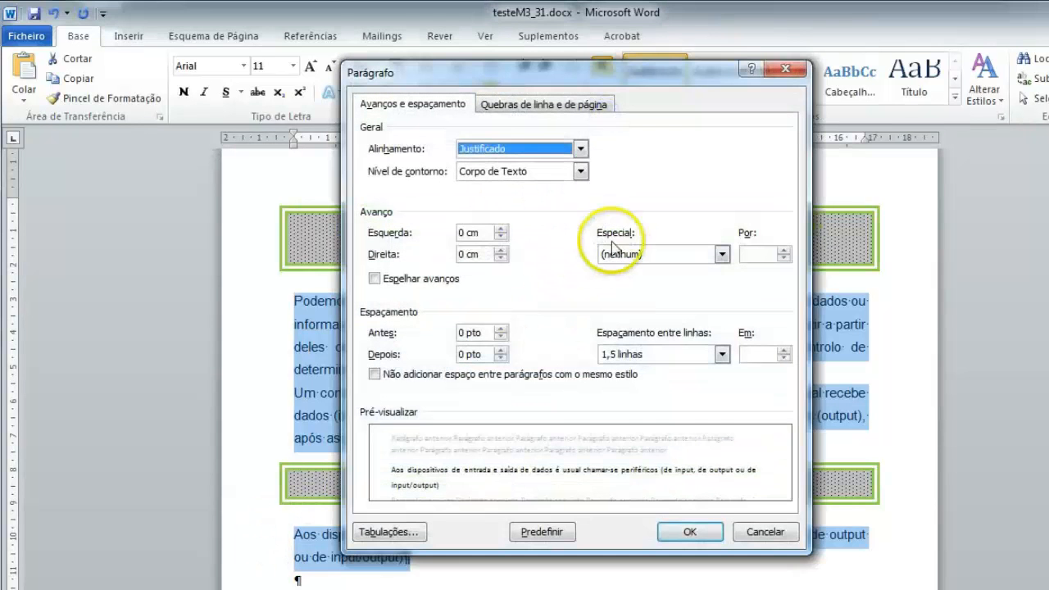
click(721, 254)
click(672, 282)
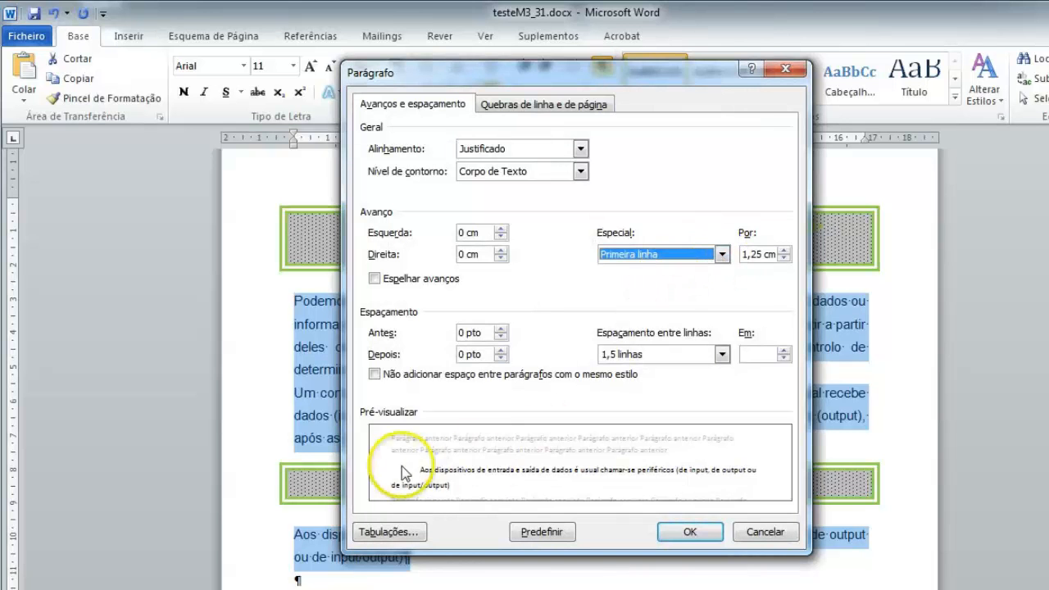
- Try the special indent (nenhum) for the body paragraphs and return it to Primeira linha
click(706, 254)
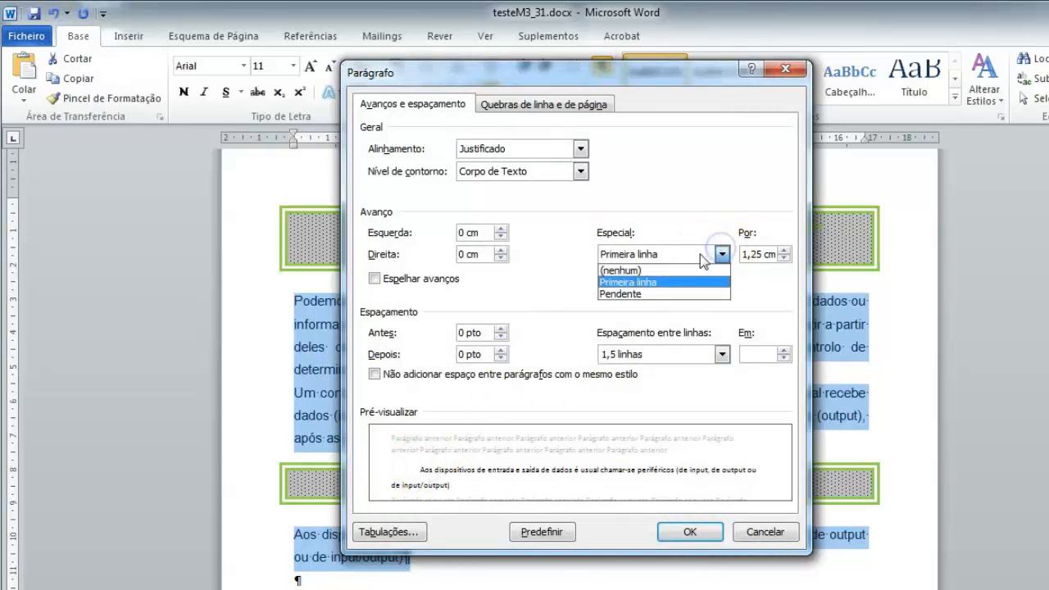
click(666, 270)
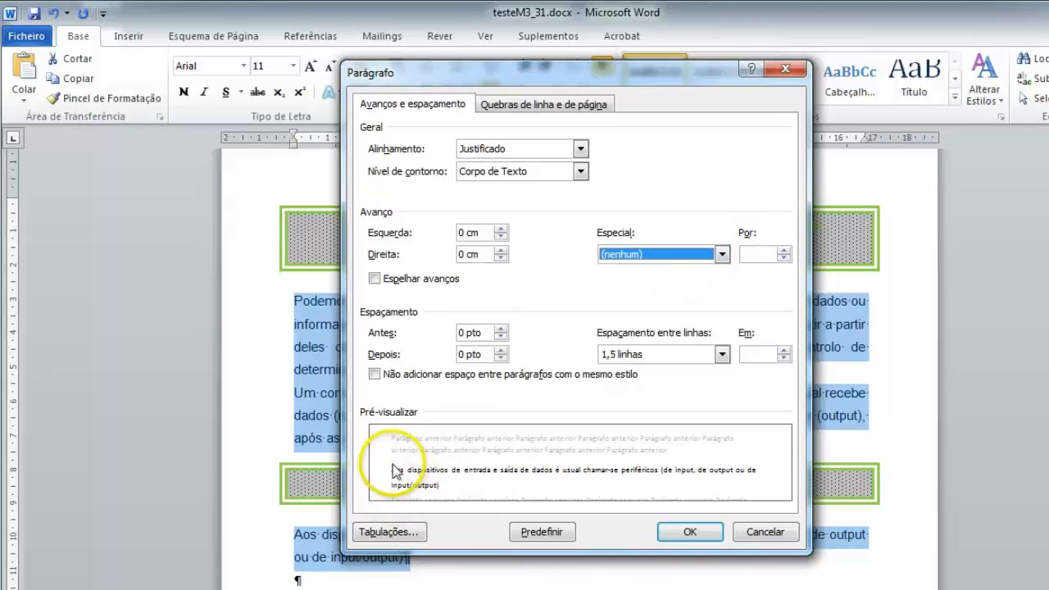
click(726, 256)
click(663, 280)
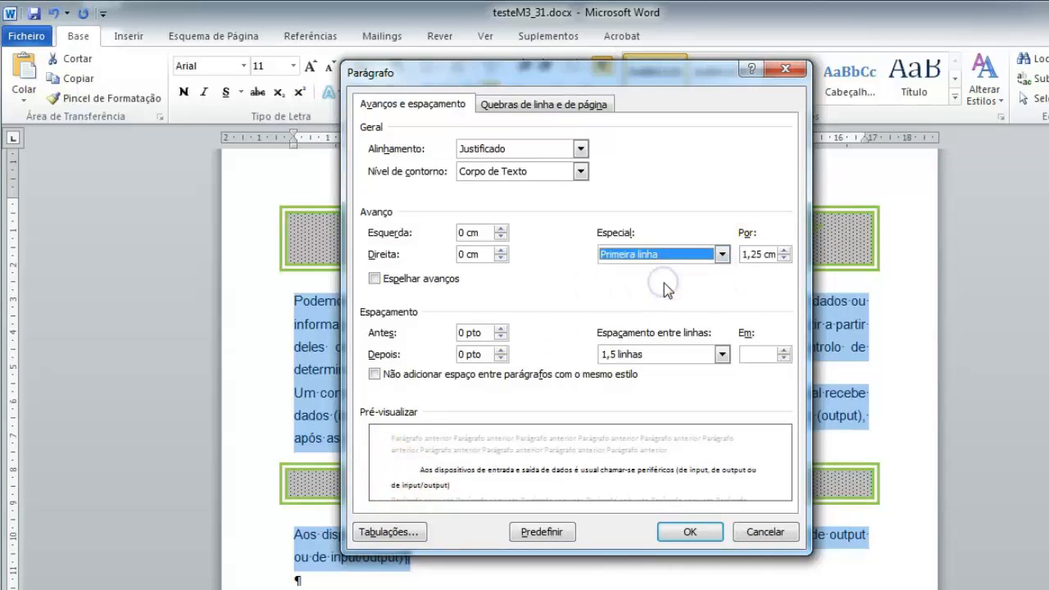
- Set the first-line indent of the body paragraphs to 1,4 cm and accept the paragraph settings
click(784, 251)
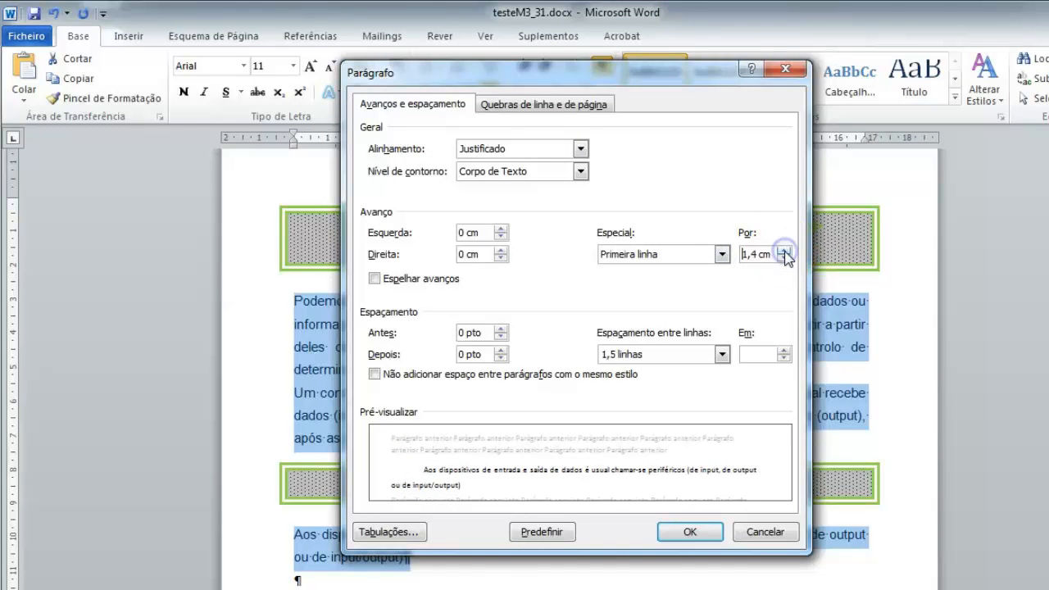
click(689, 532)
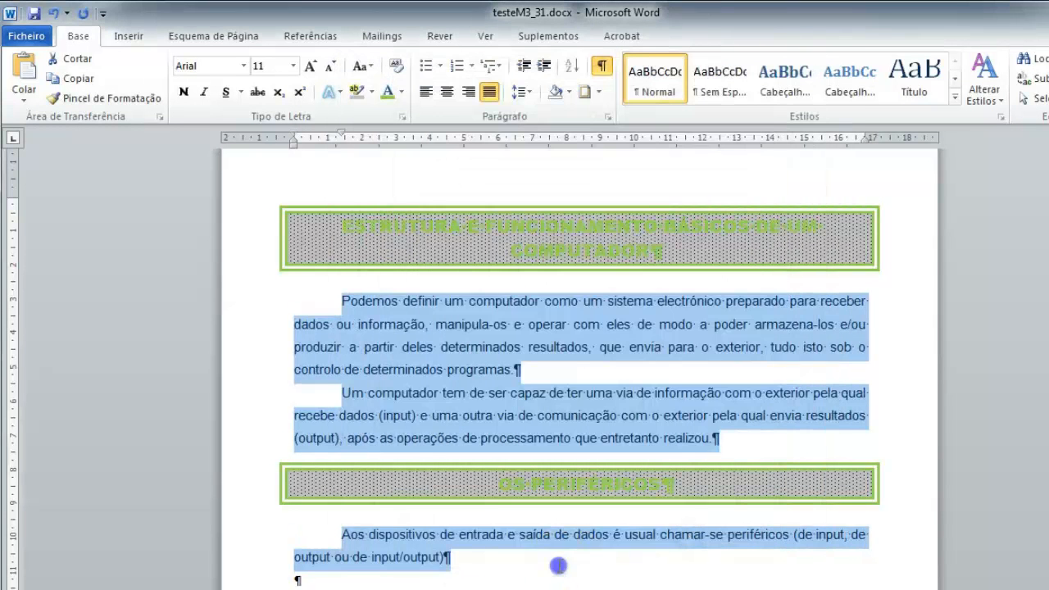
click(558, 565)
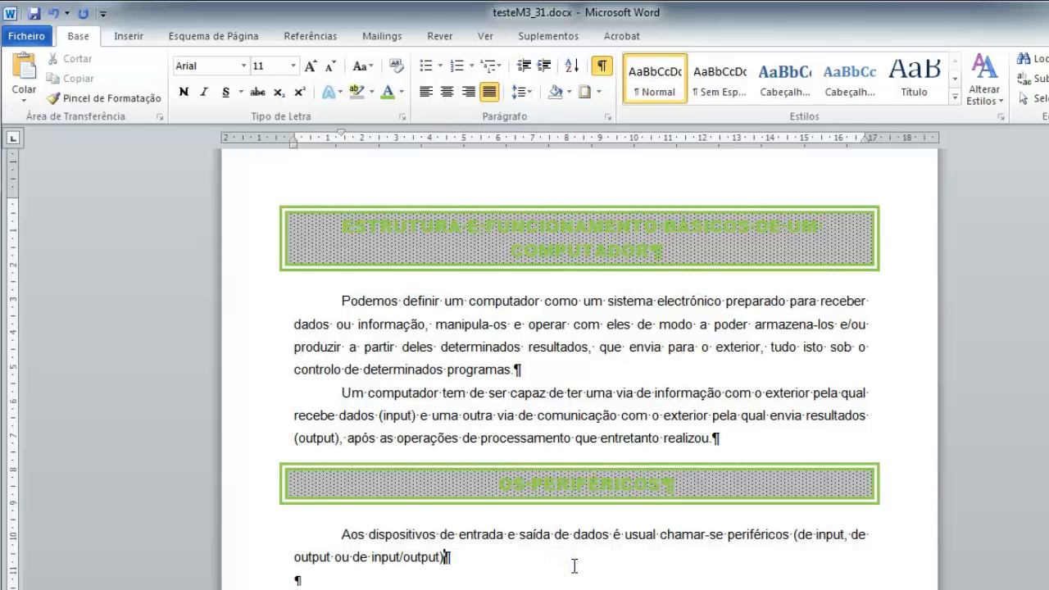
- Define a new multilevel list at the empty paragraph below the body text, with the level 1 number format "1."
scroll(574, 565, down, 4)
click(332, 420)
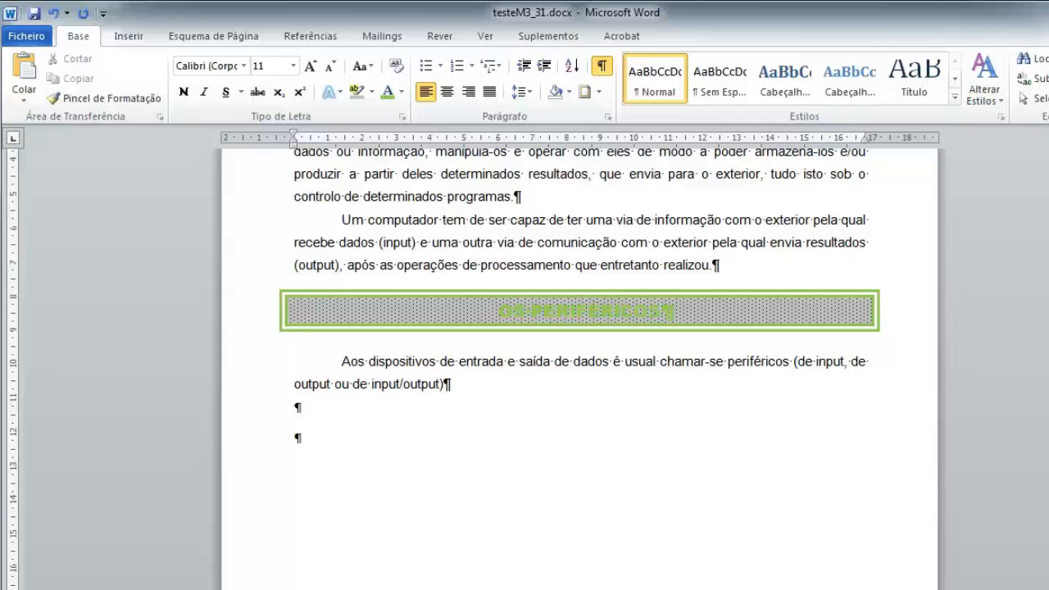
click(494, 67)
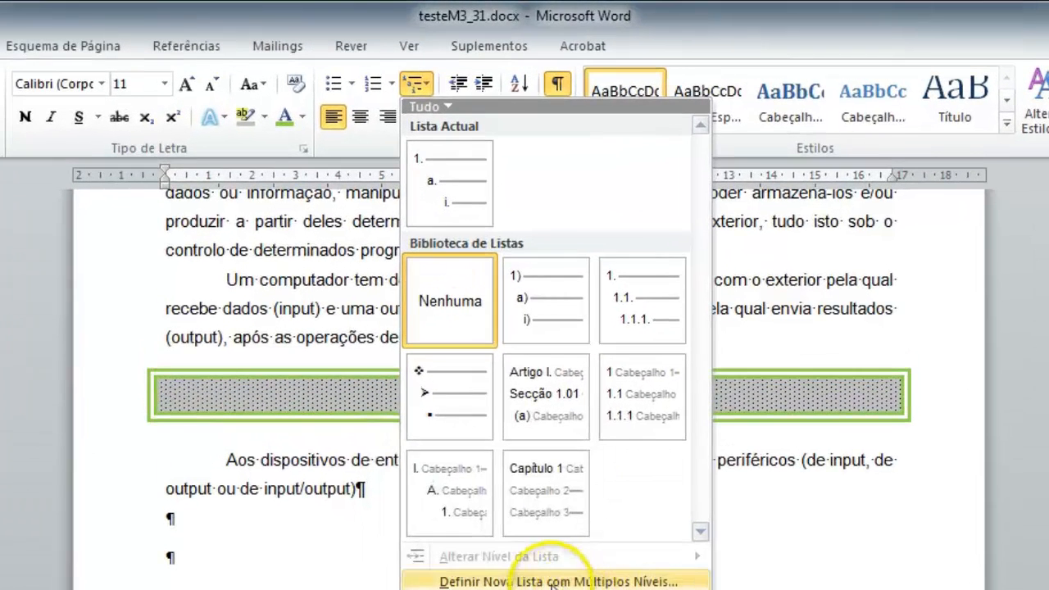
click(550, 582)
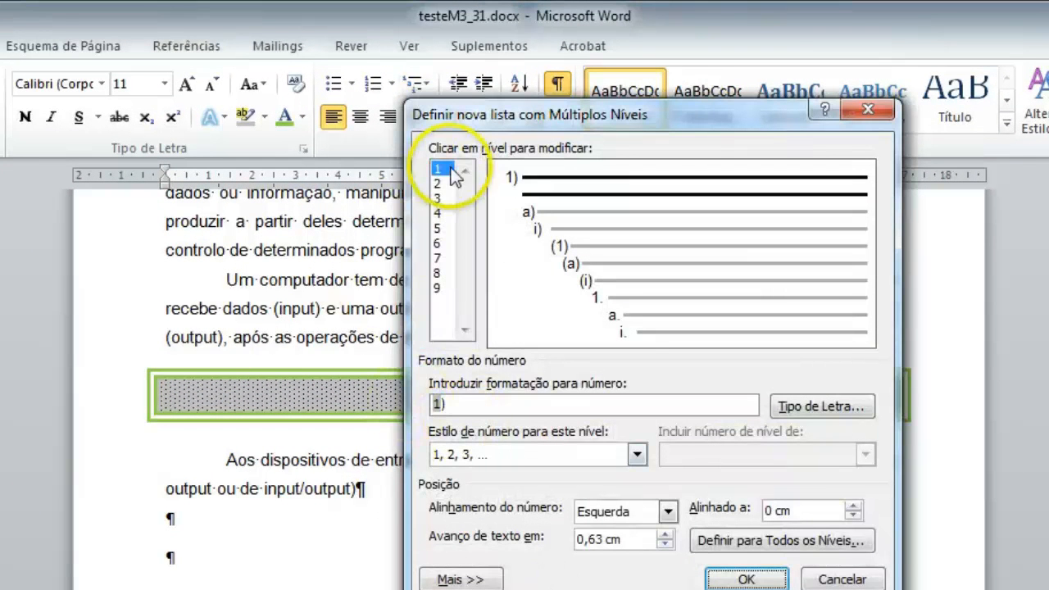
click(456, 405)
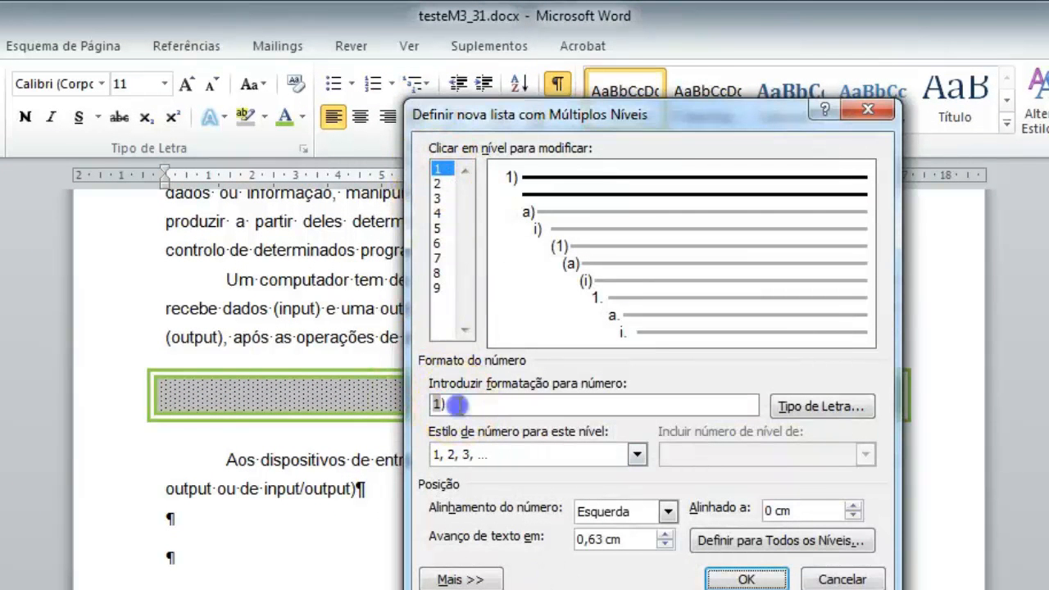
key(BackSpace)
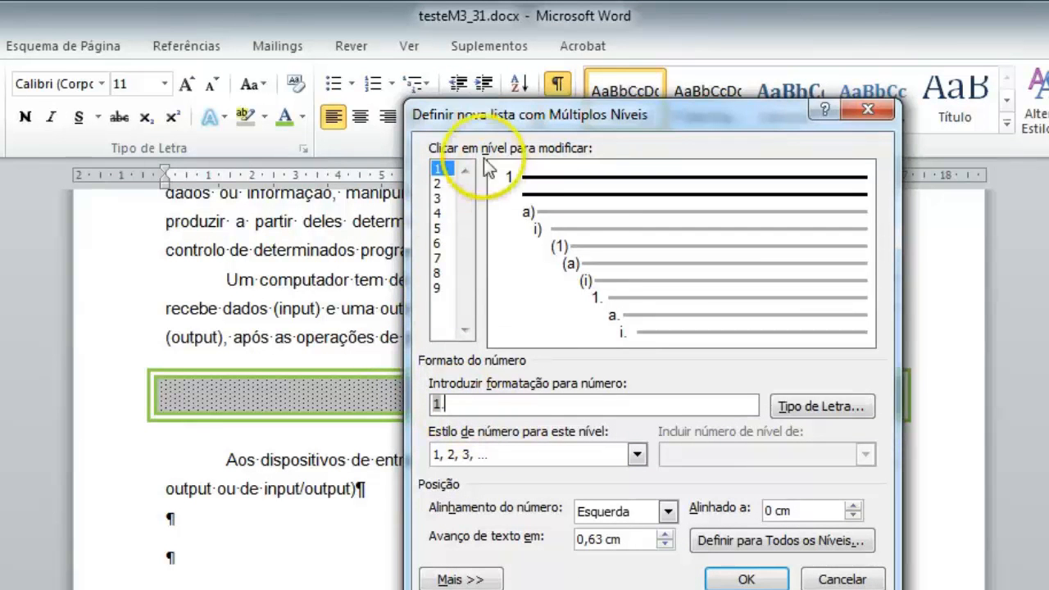
- For level 2 of the new multilevel list, choose Nova marca as the number style
click(438, 184)
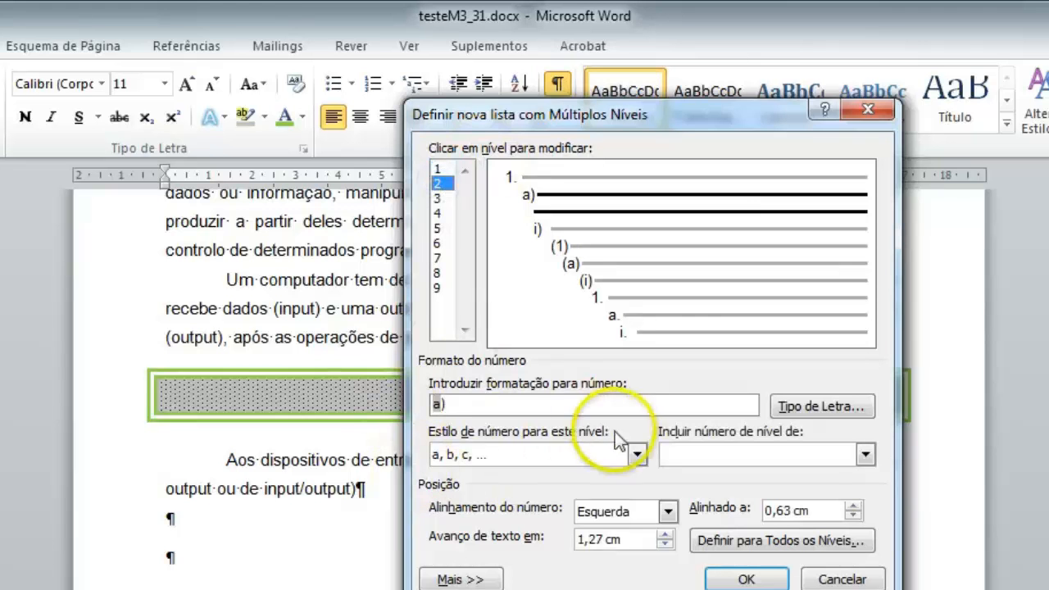
click(637, 455)
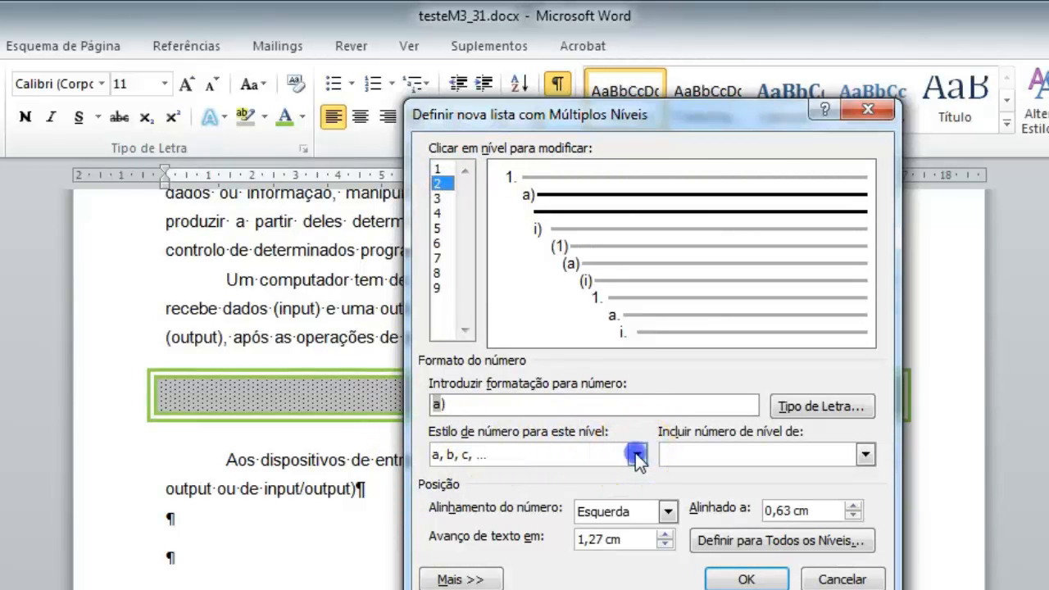
drag(642, 515, 645, 540)
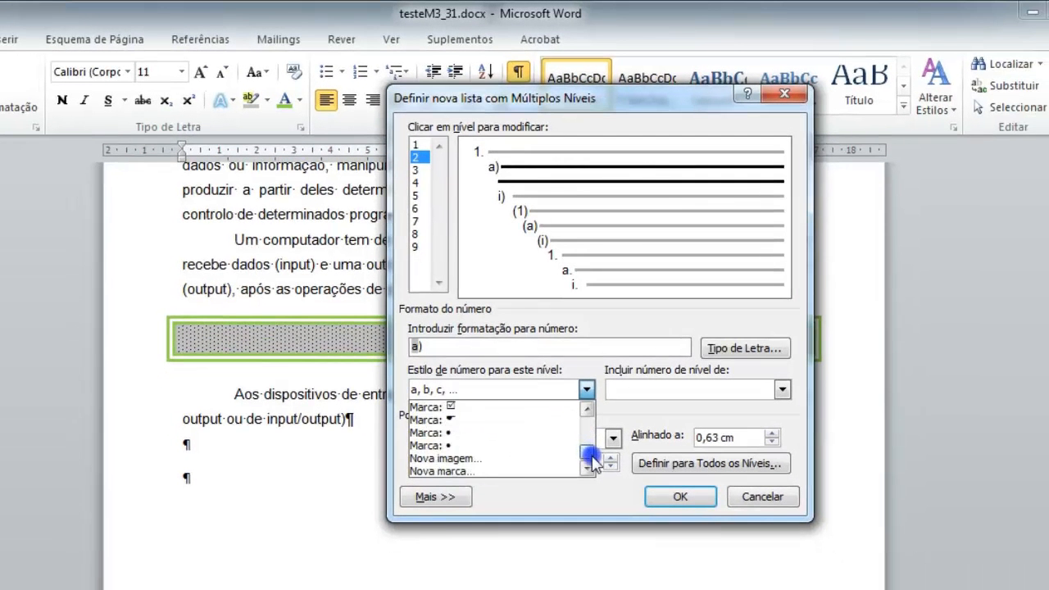
click(443, 472)
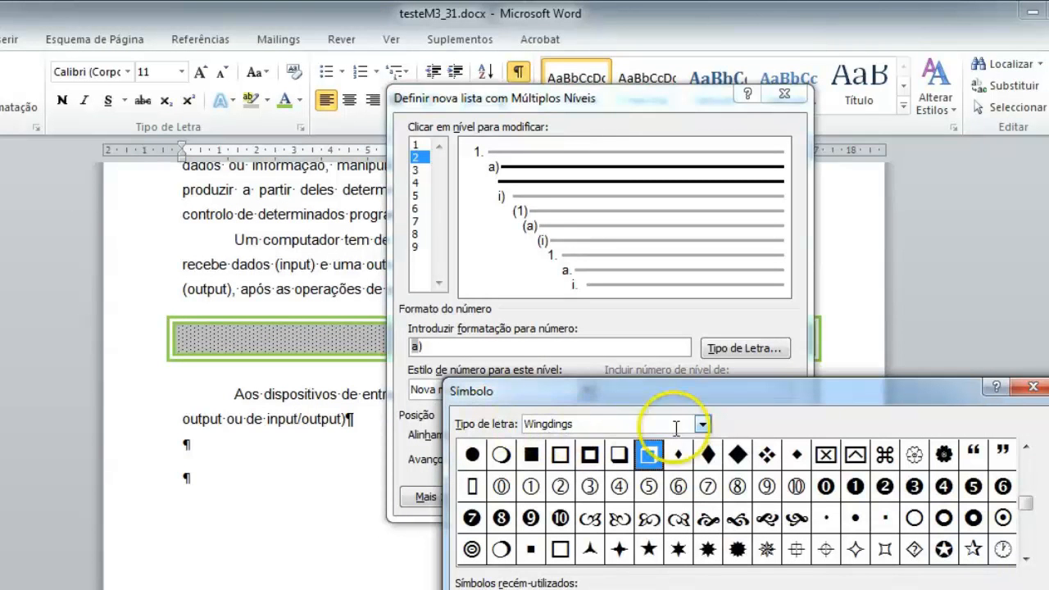
- Use the Webdings overlapping-windows symbol, character code 50, as the level 2 mark and accept the list definition
click(702, 423)
click(560, 493)
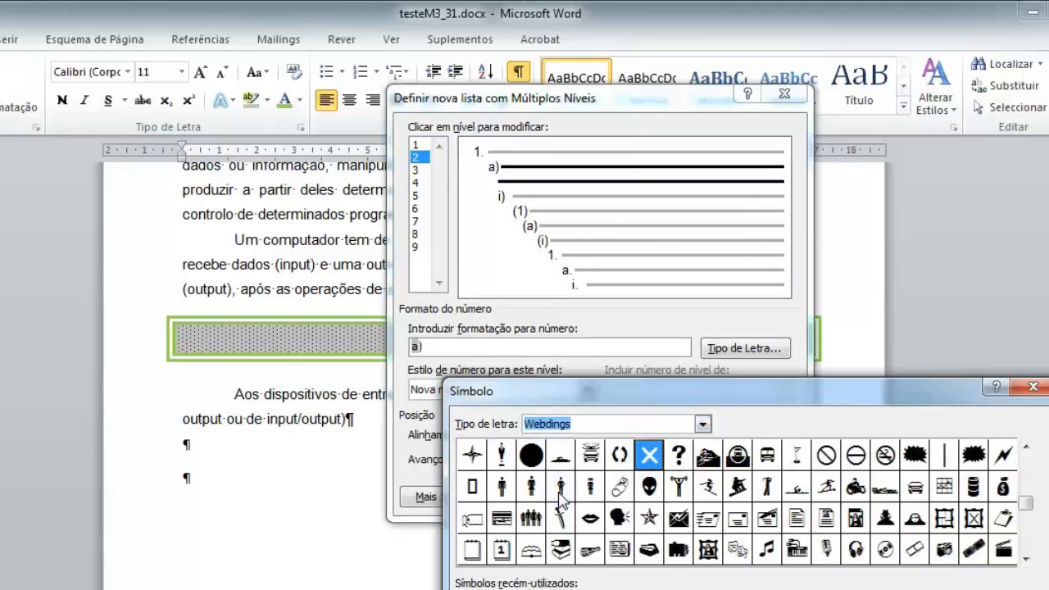
click(1025, 499)
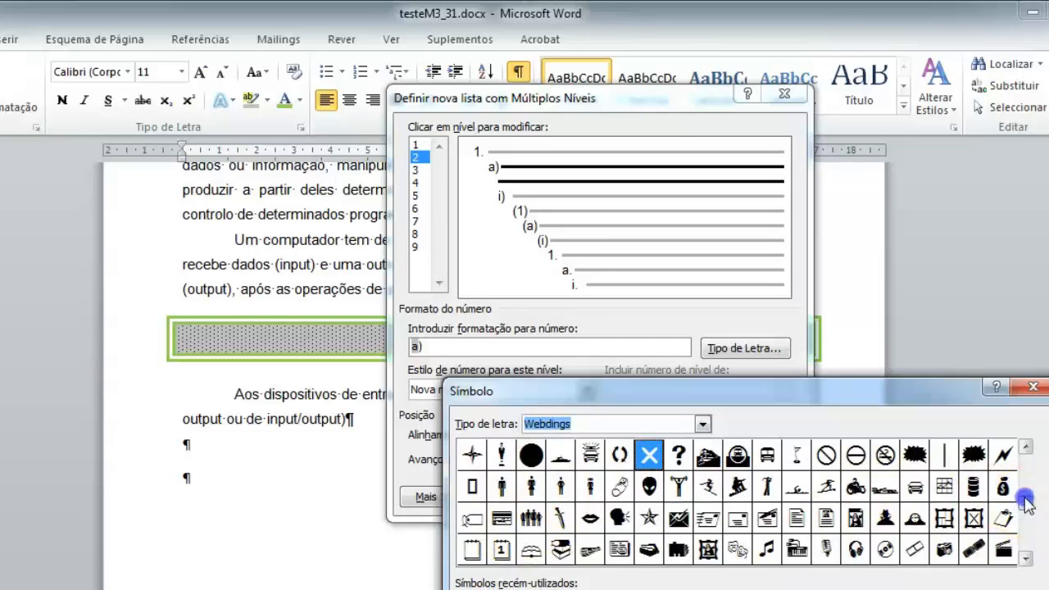
drag(1025, 499, 1024, 451)
click(1005, 454)
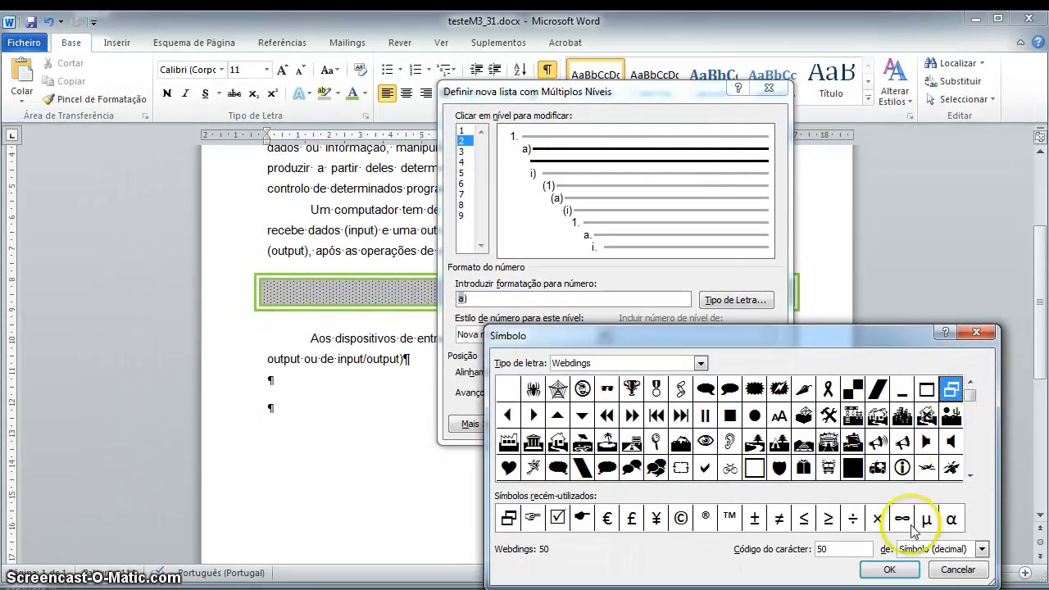
click(889, 570)
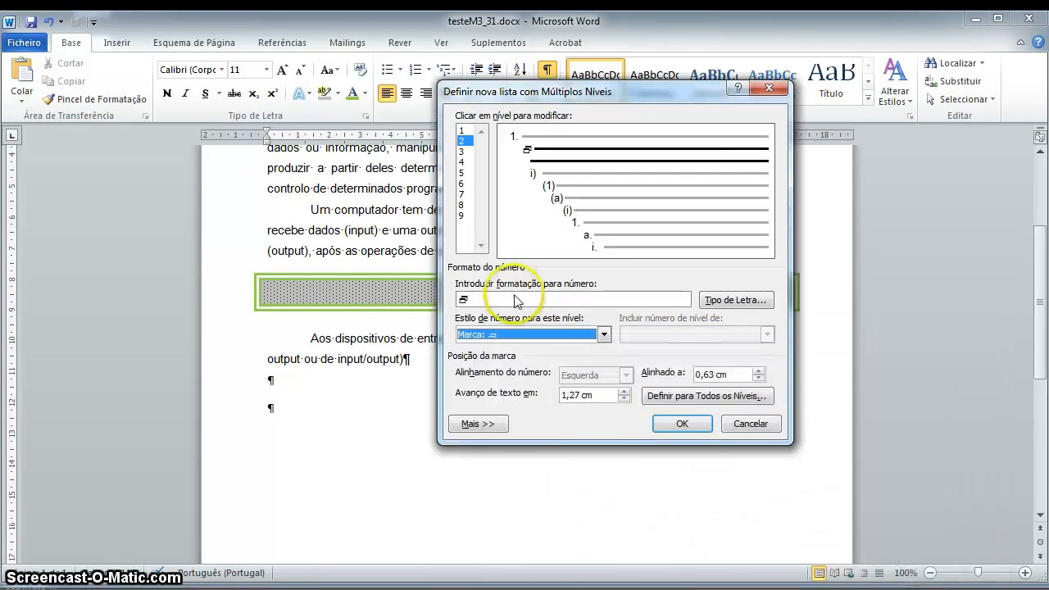
click(463, 303)
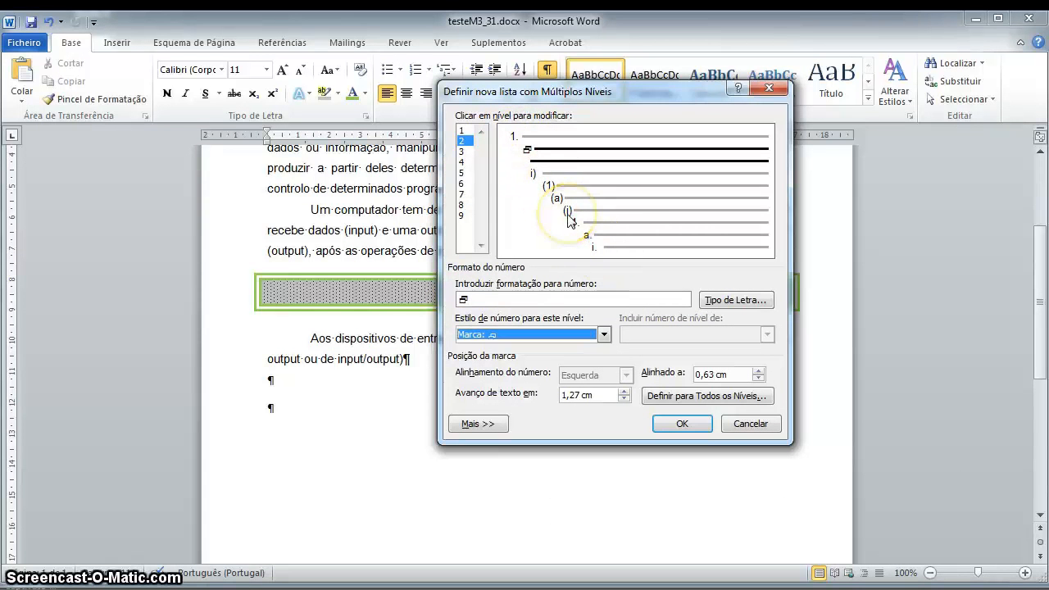
click(689, 425)
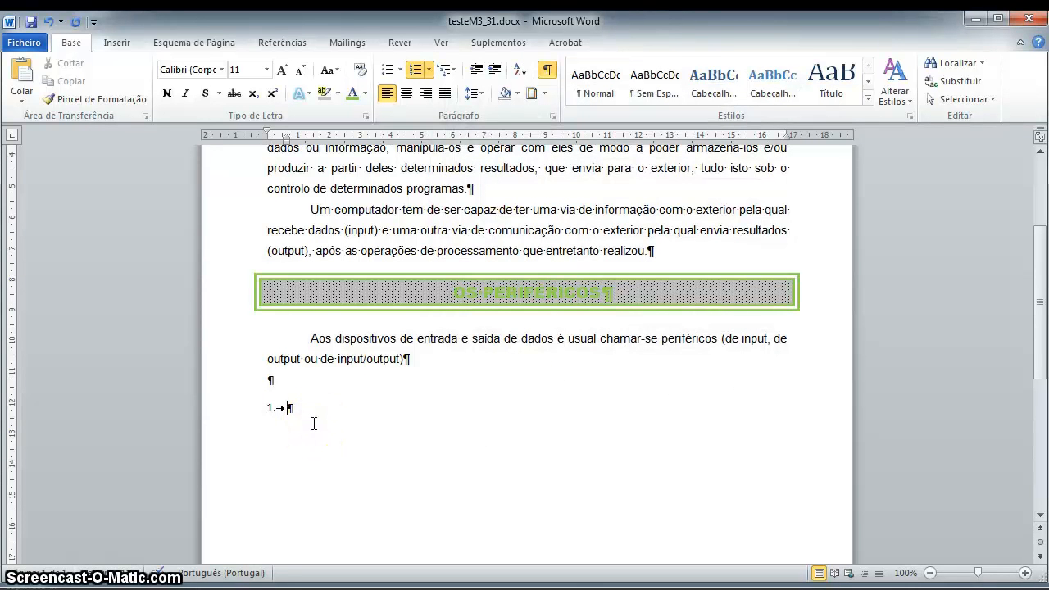
- Write the first level 1 list item "Periféricos de input, ou de entrada de dados:" and start a new item below it
text(Periféricos)
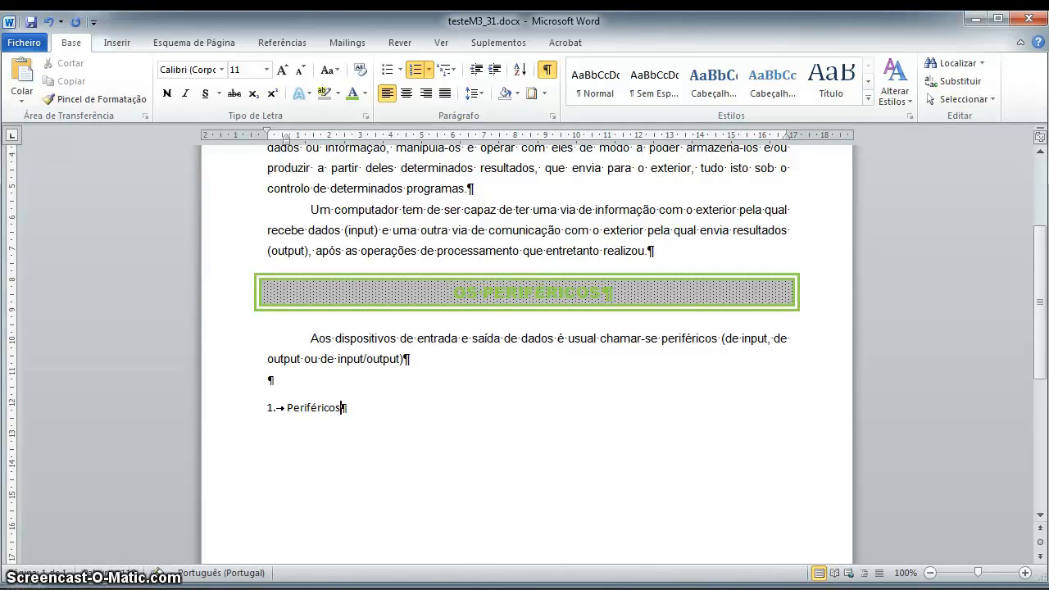
text( de input)
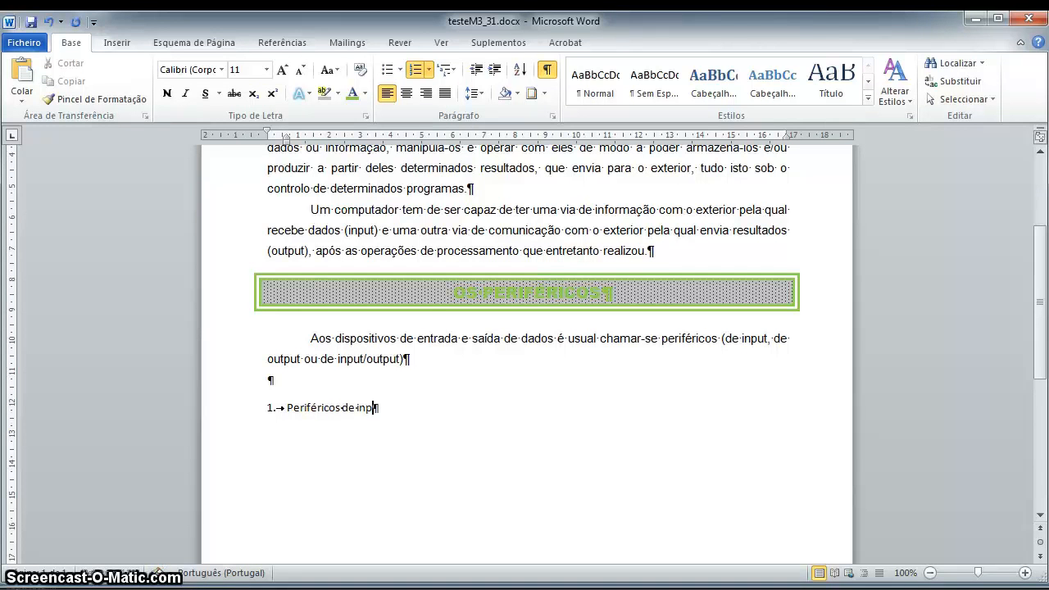
text(,)
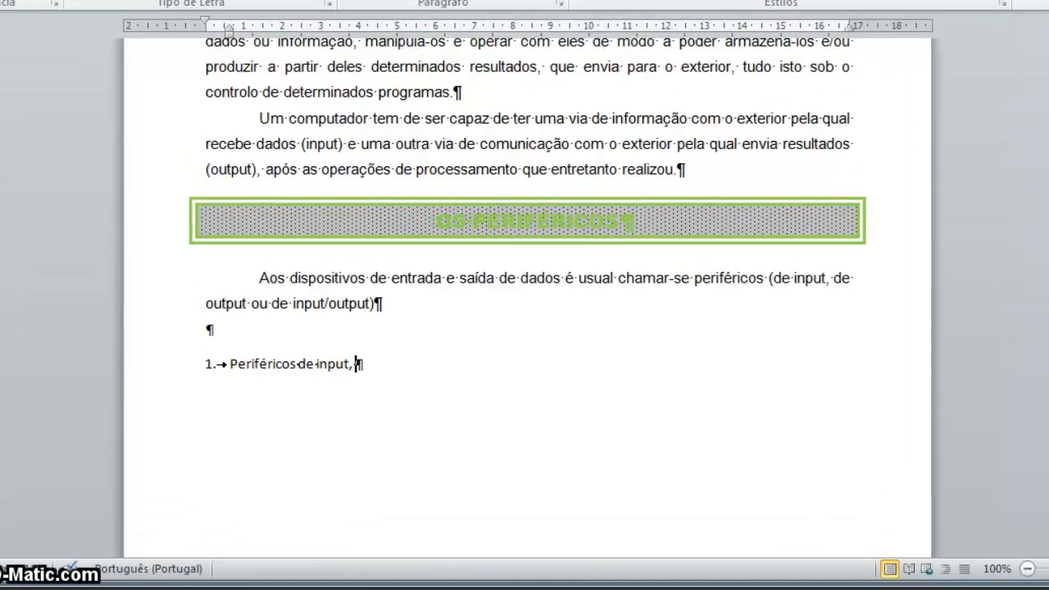
text( ou de en)
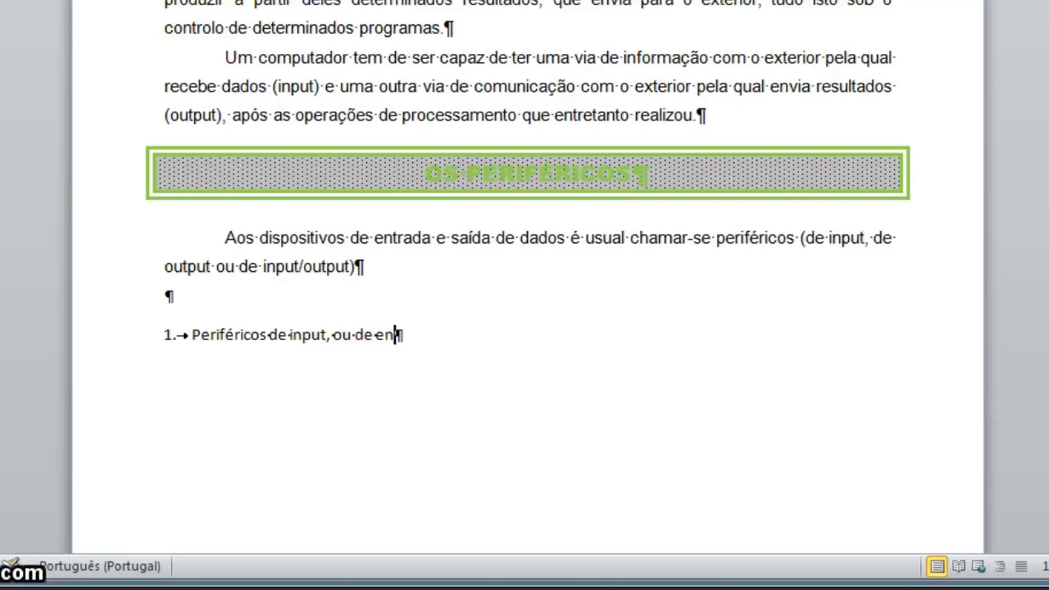
text(trada de dados)
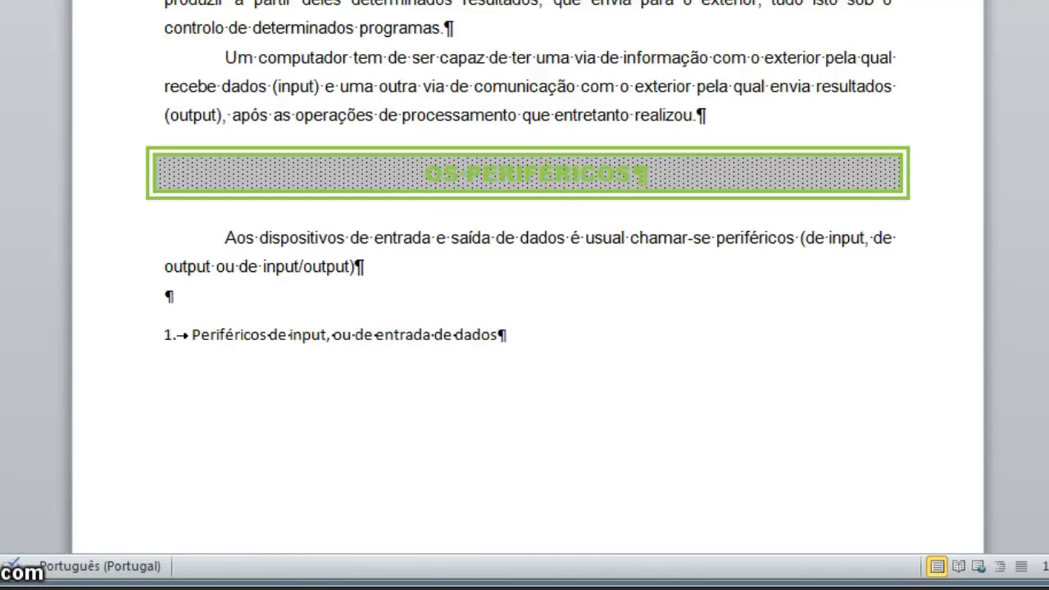
text(:)
key(Return)
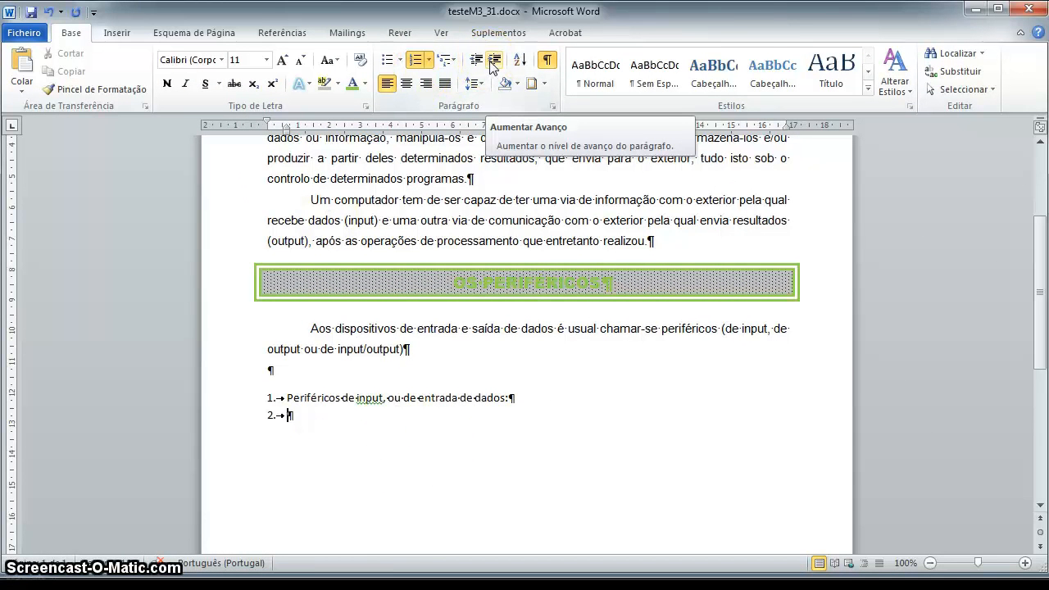
- Demote the new item to level 2, write "Teclado do sistema informática;" in it and start another item
click(492, 63)
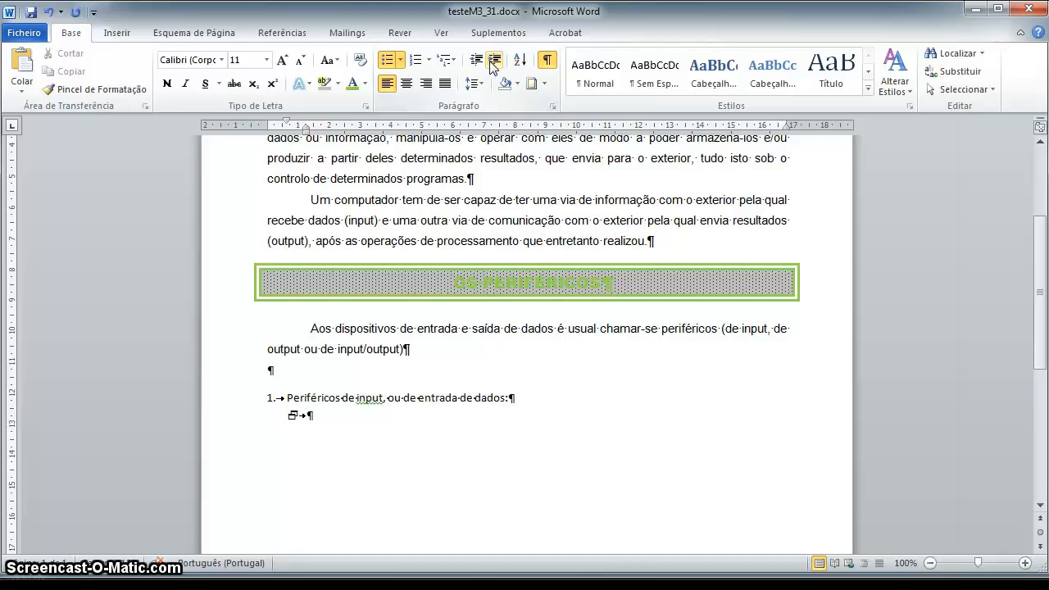
text(teclado)
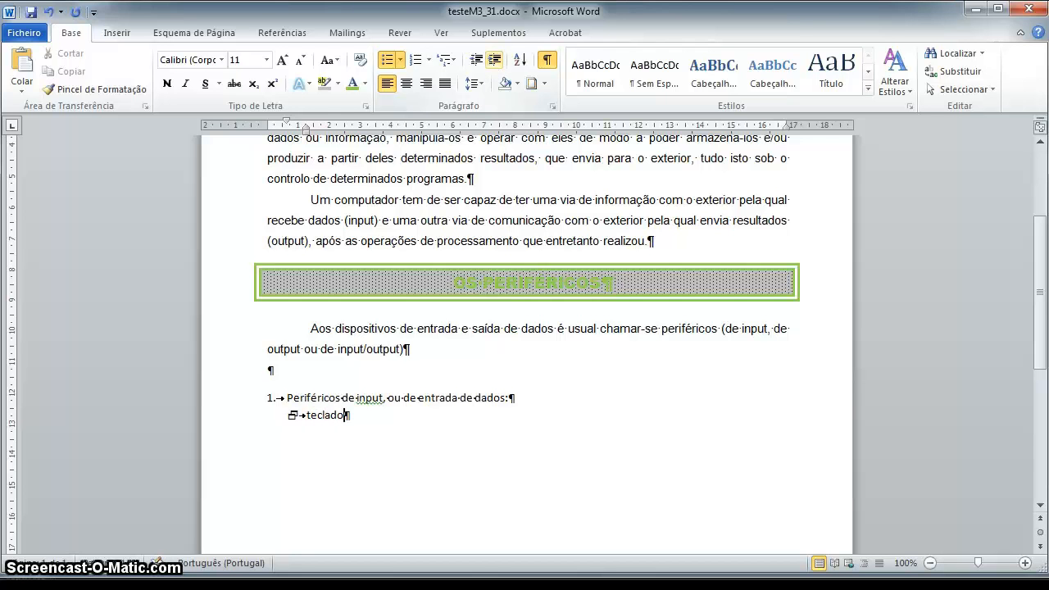
text( d)
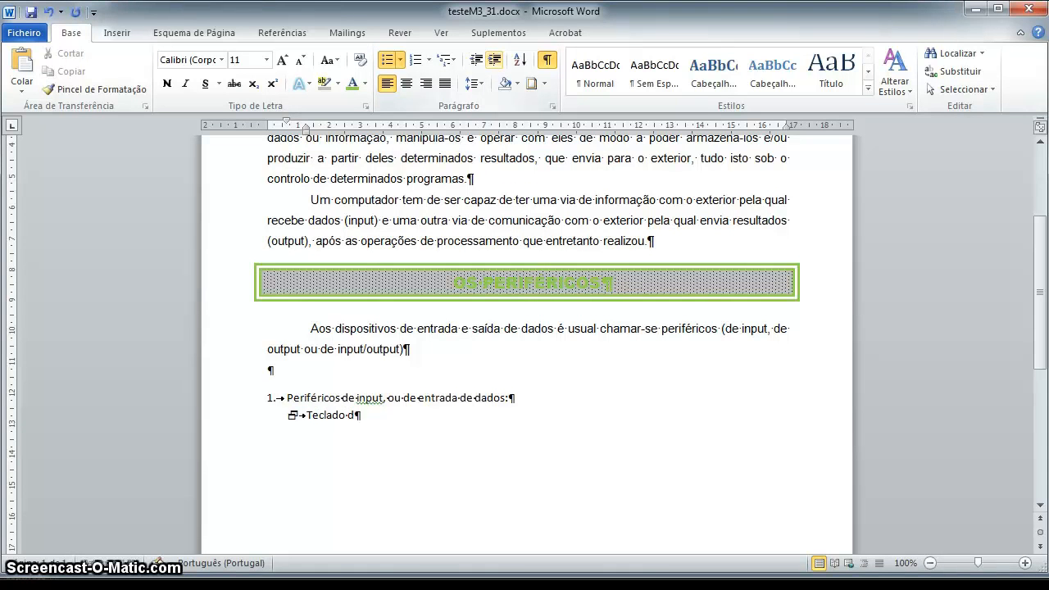
text(o sistena)
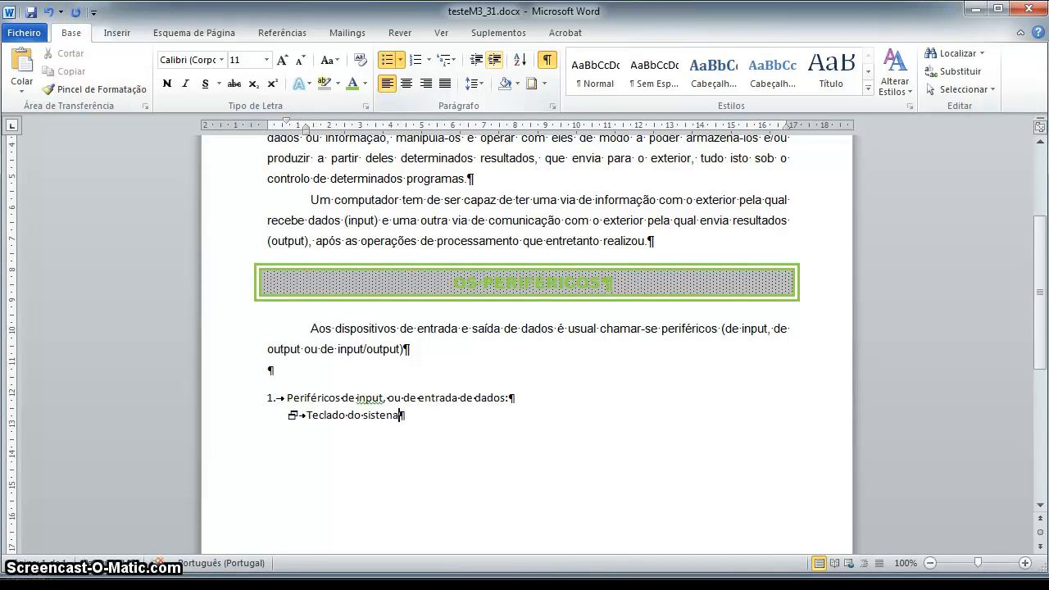
key(BackSpace)
key(BackSpace)
text(ma inf)
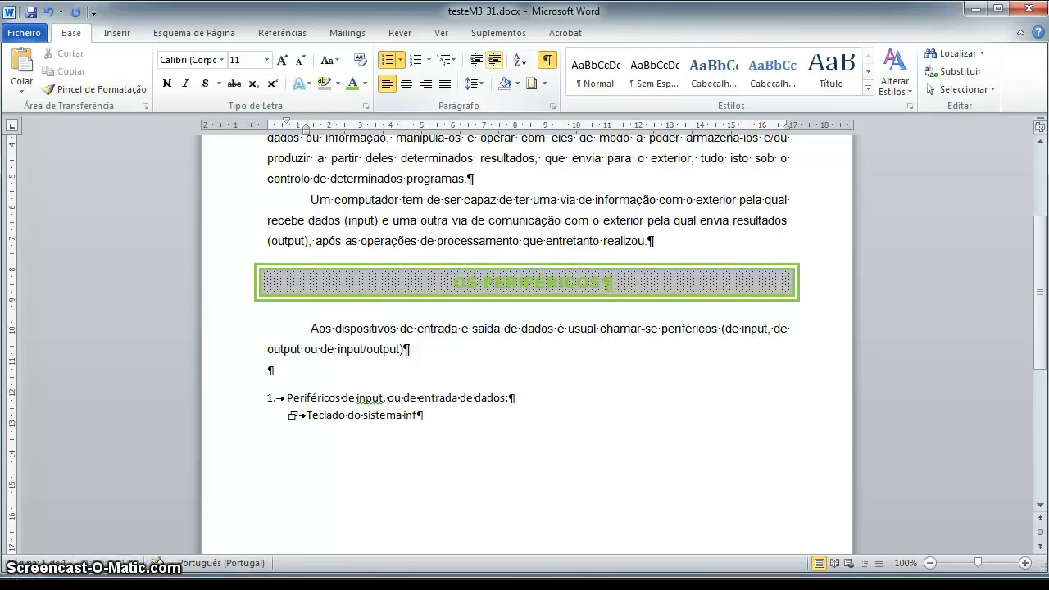
text(ormática)
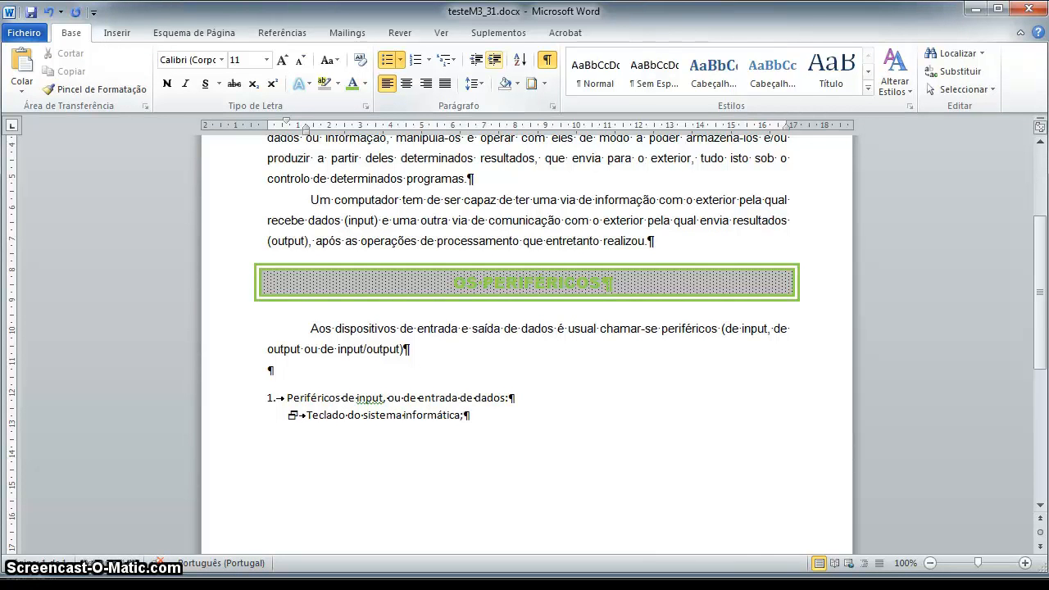
text(;)
key(Return)
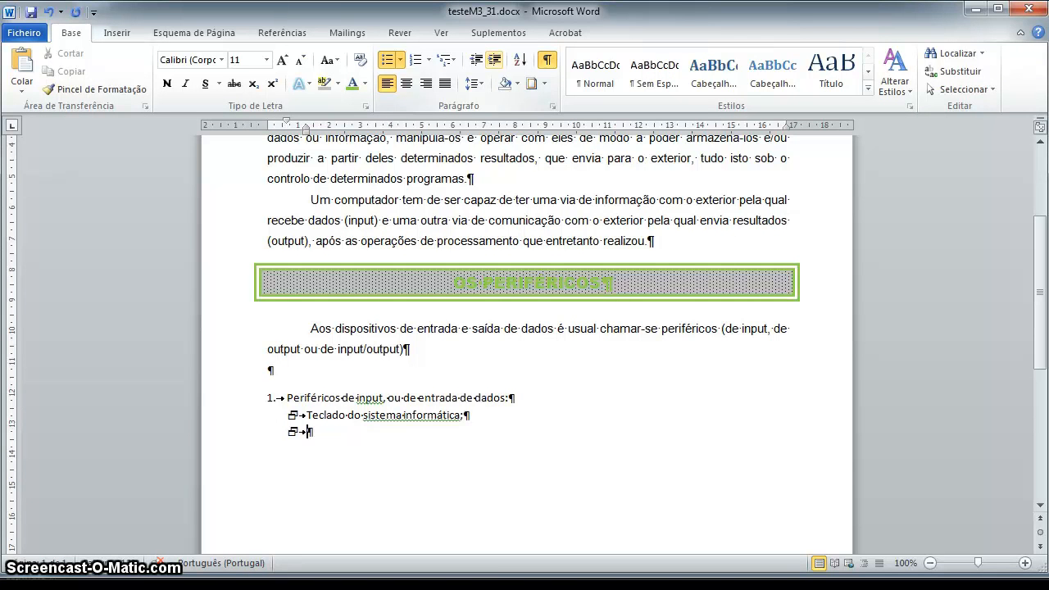
- Add the level 2 items "Scanner;" and "Rato;" and start another level 2 item
text(scanner;)
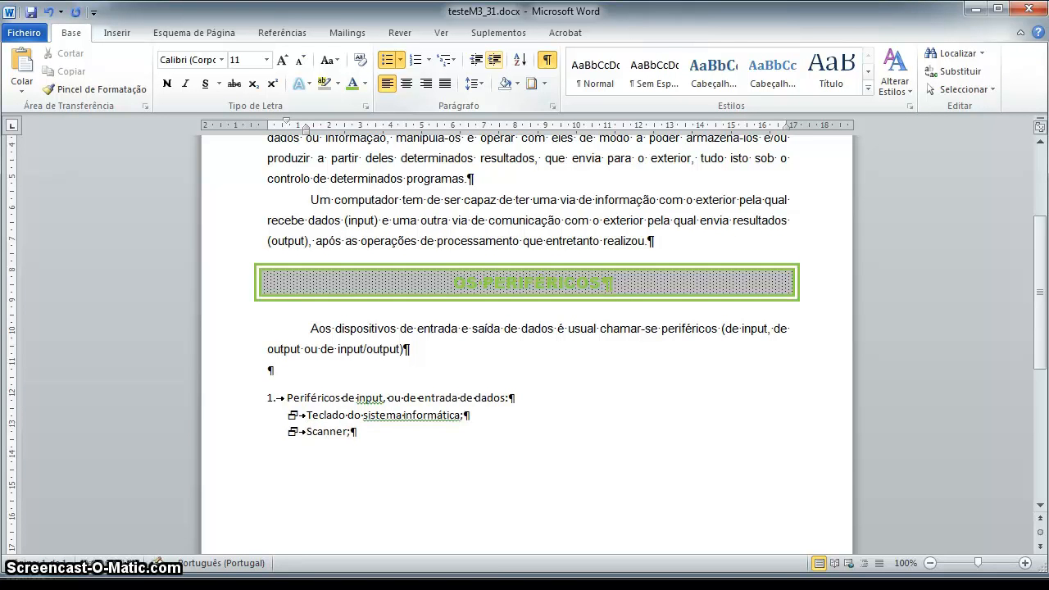
key(Return)
key(Return)
key(Return)
text(Rato;)
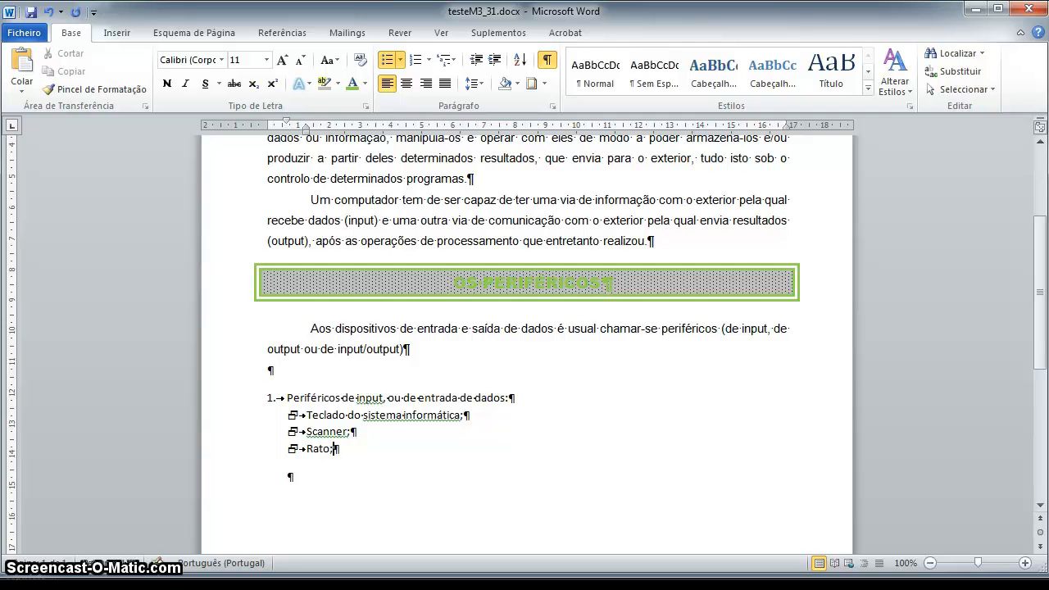
key(Return)
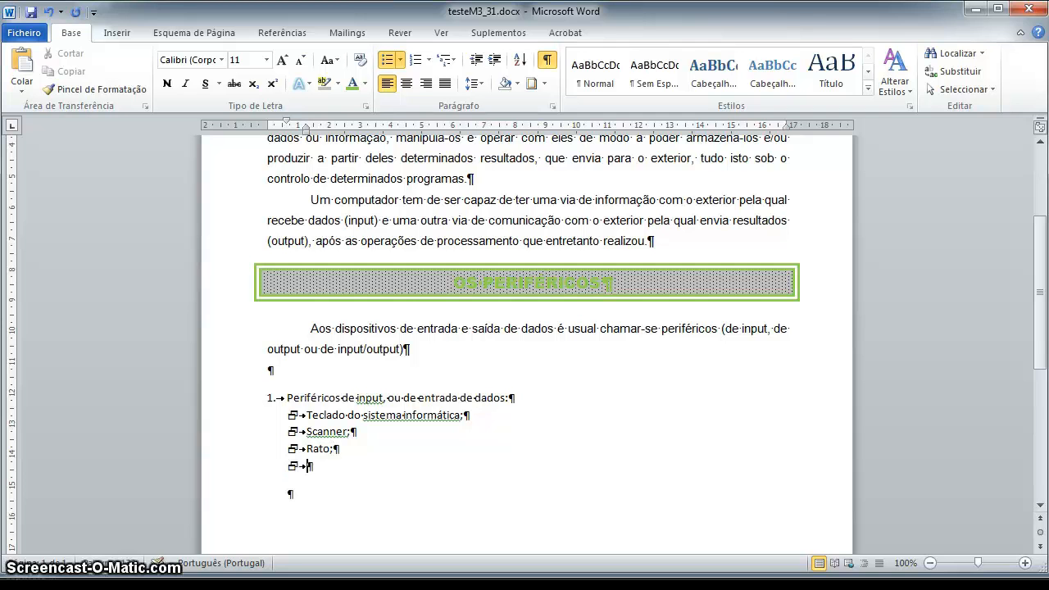
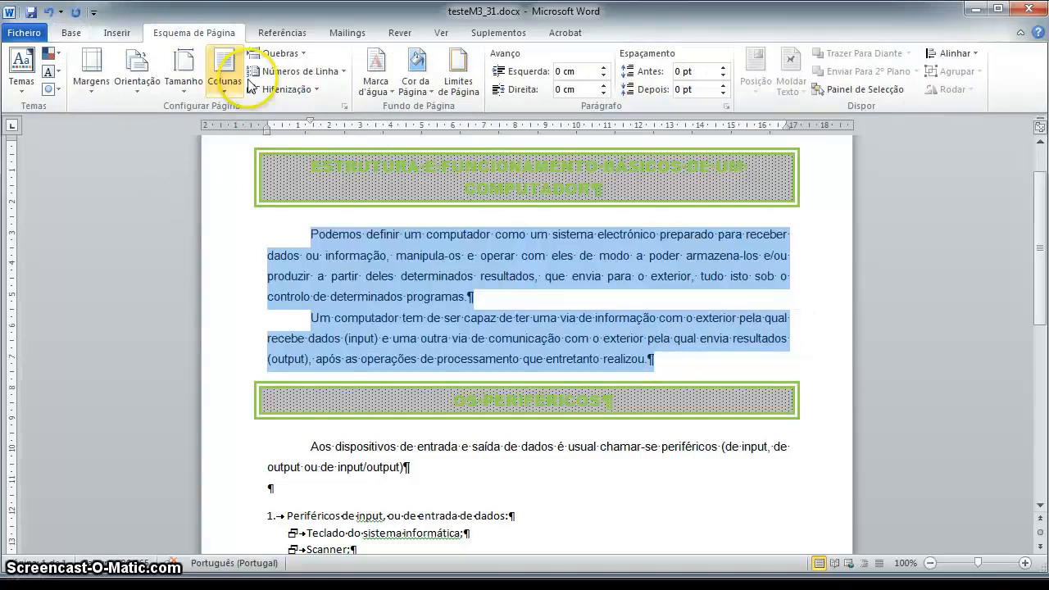
- Set up two columns with a line between them for the two selected body paragraphs under the first heading
click(224, 93)
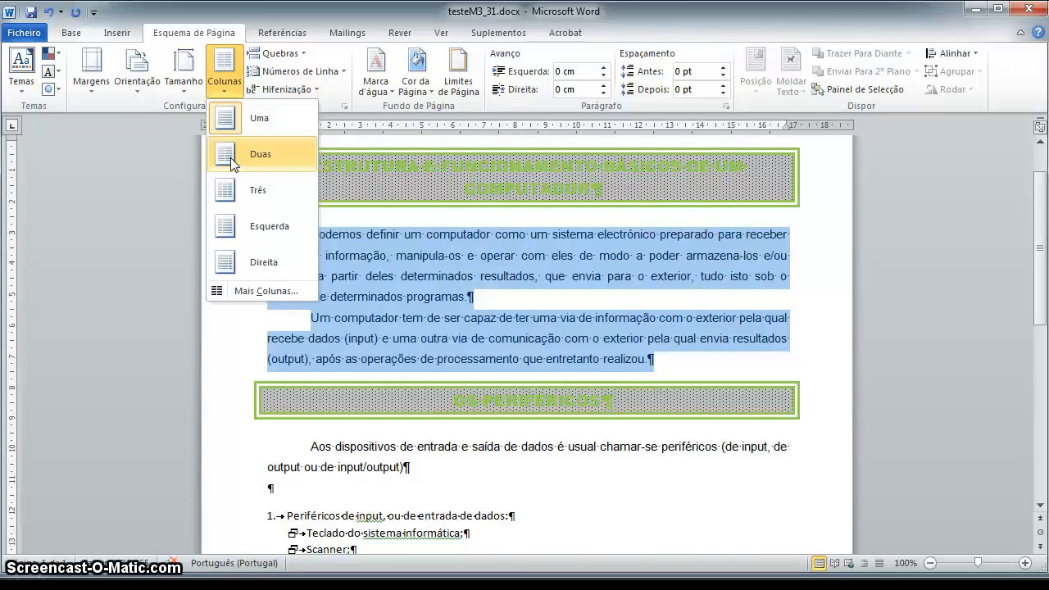
click(262, 292)
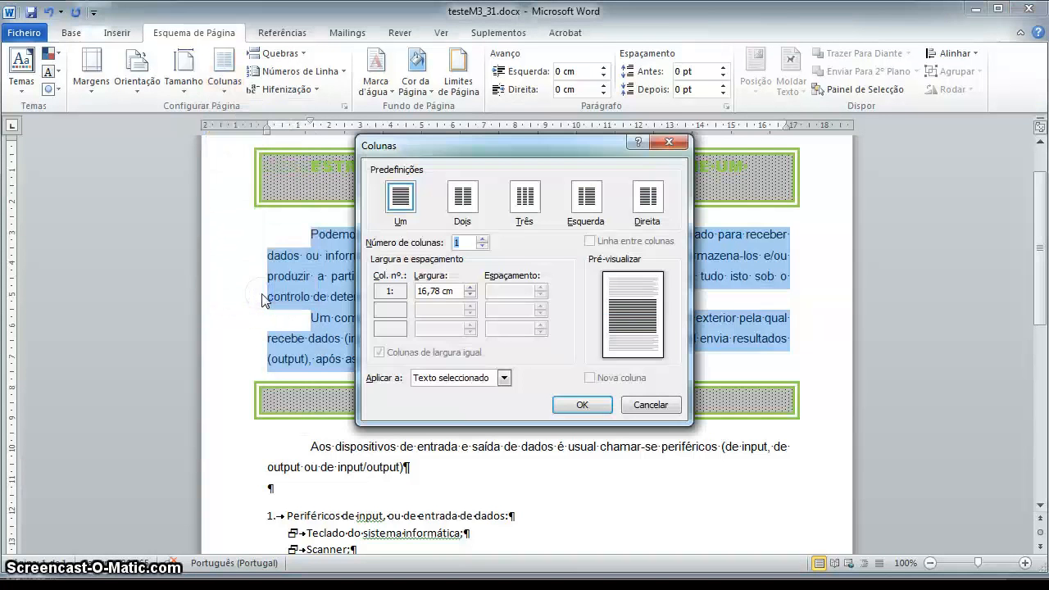
click(462, 197)
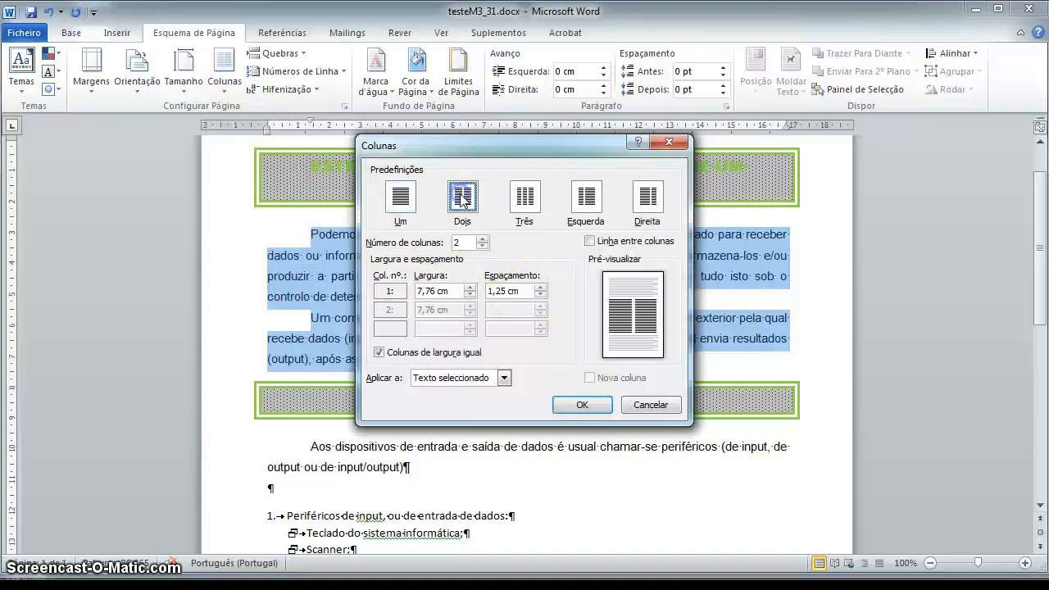
click(589, 242)
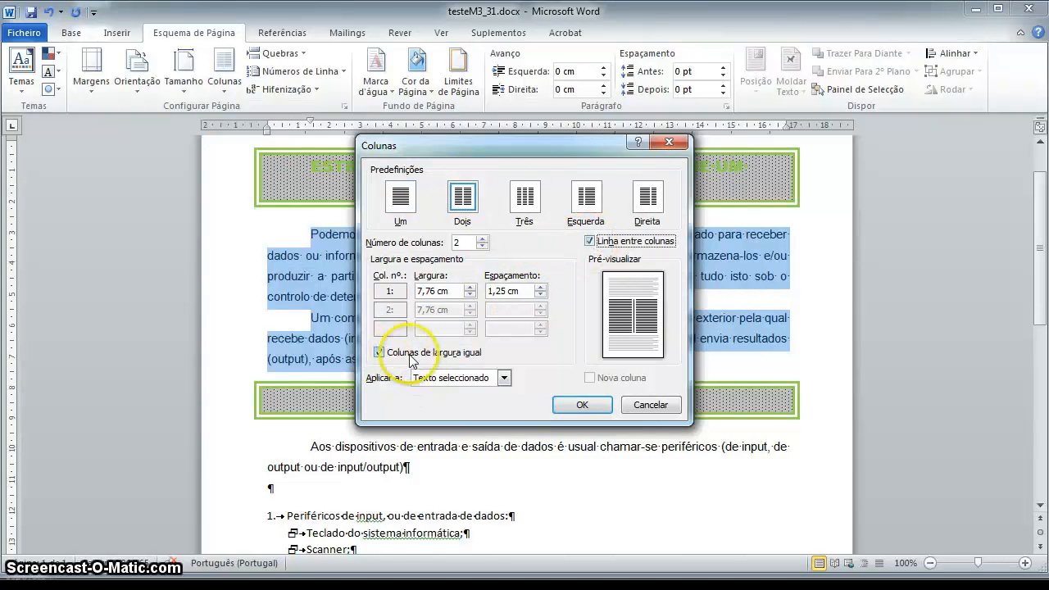
- Turn off equal column widths and set column 1 to 7,5 cm and column 2 to 8,5 cm wide
click(392, 359)
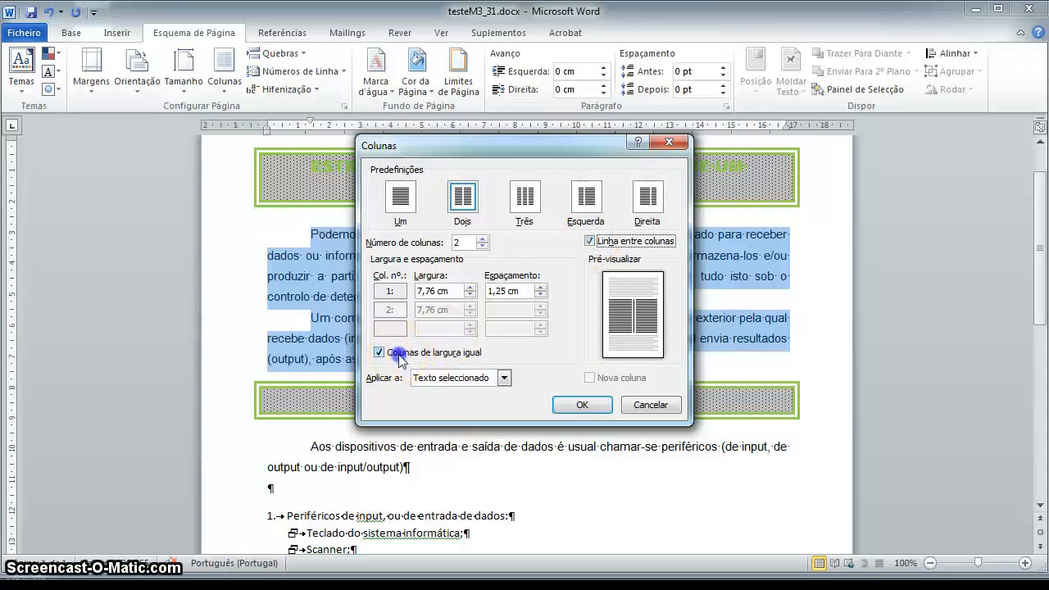
click(469, 294)
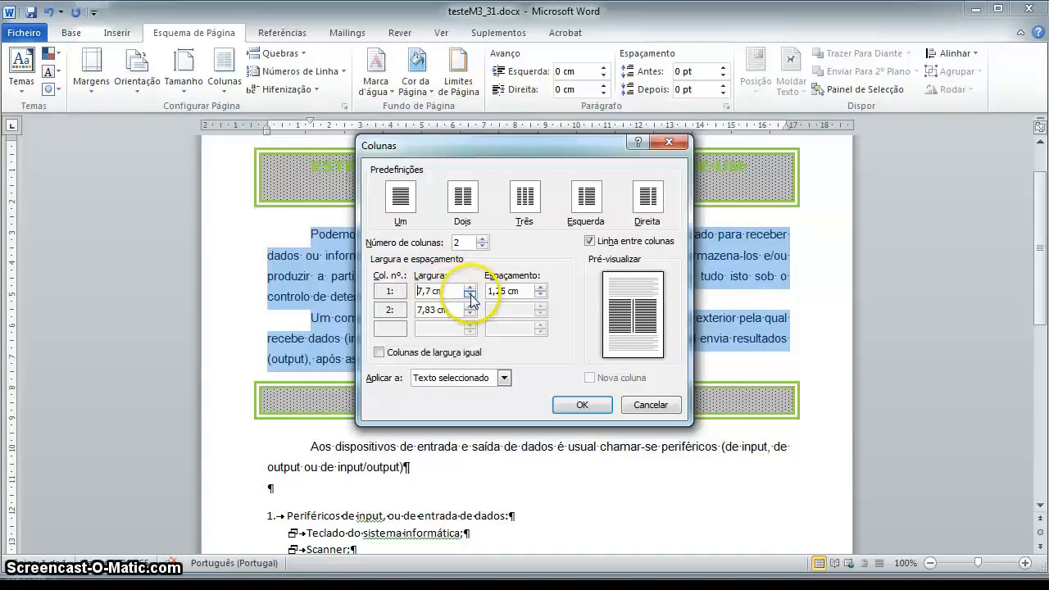
click(470, 294)
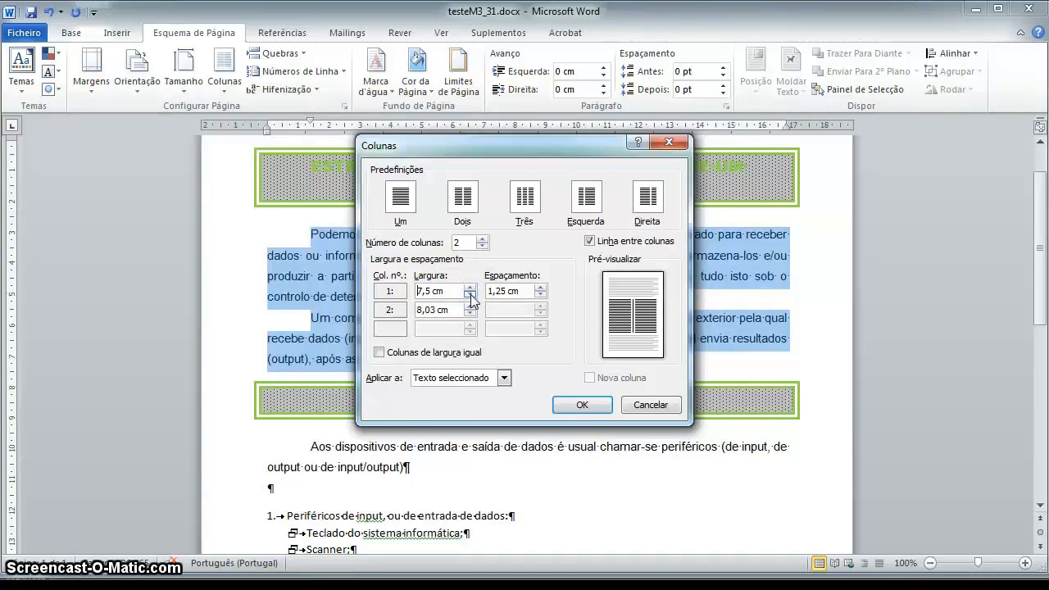
click(469, 306)
click(470, 307)
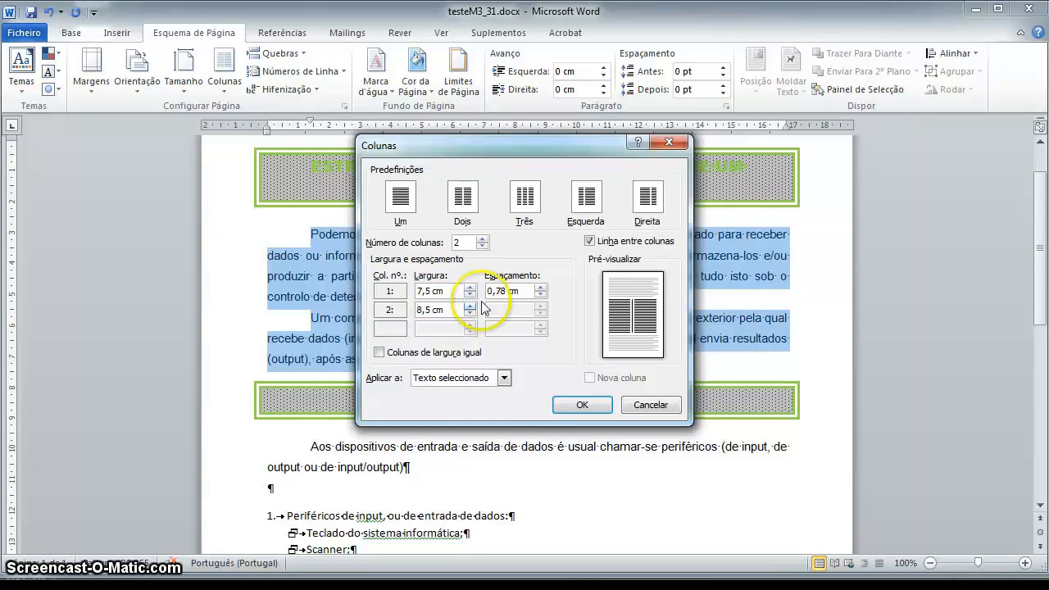
- Keep column 2 at 8,5 cm wide with 0,78 cm column spacing and apply the column layout to the selected text
click(501, 292)
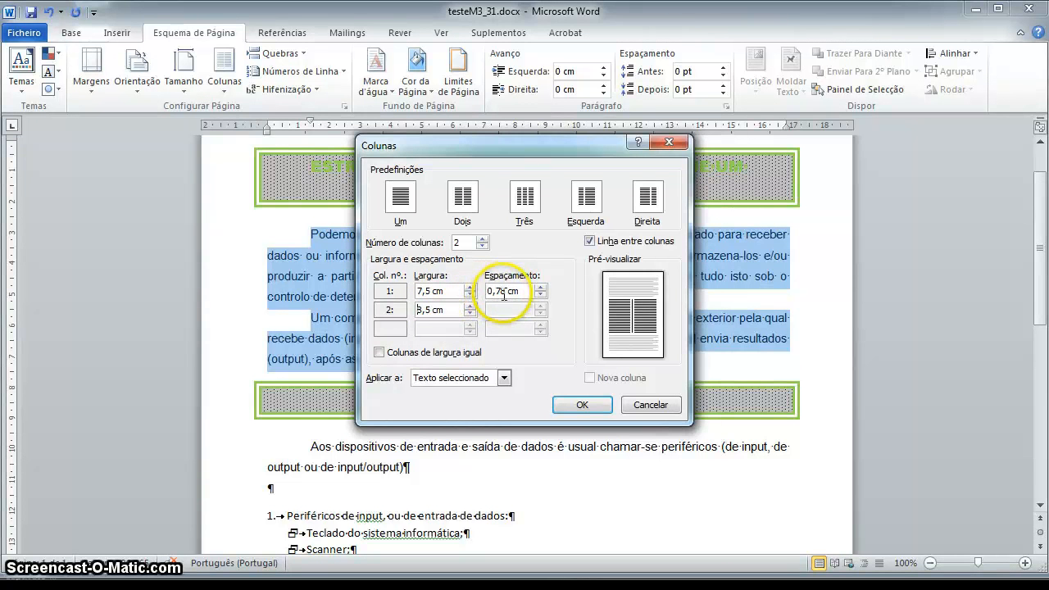
click(492, 292)
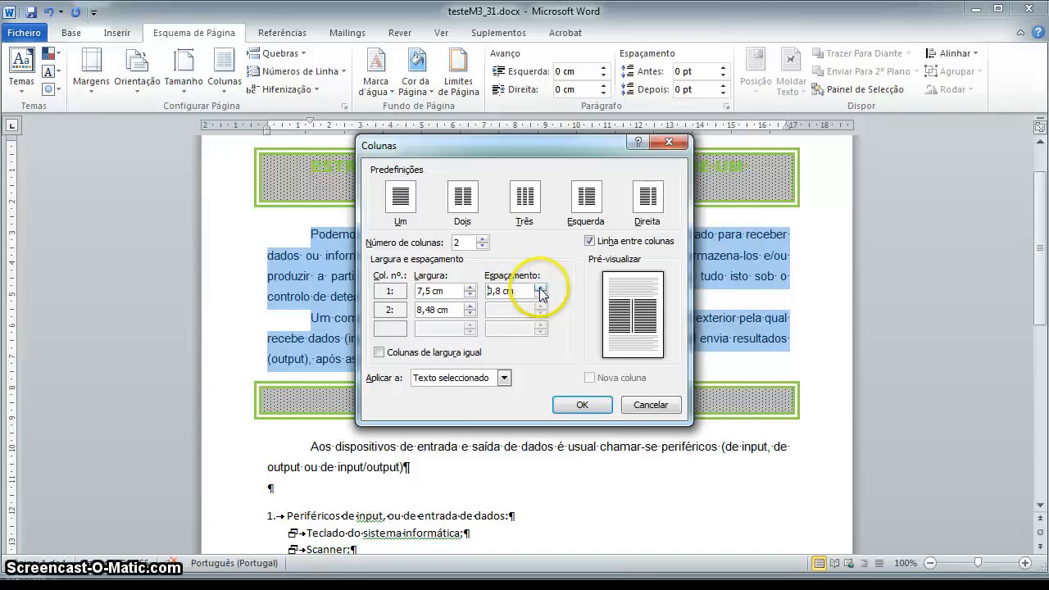
click(540, 289)
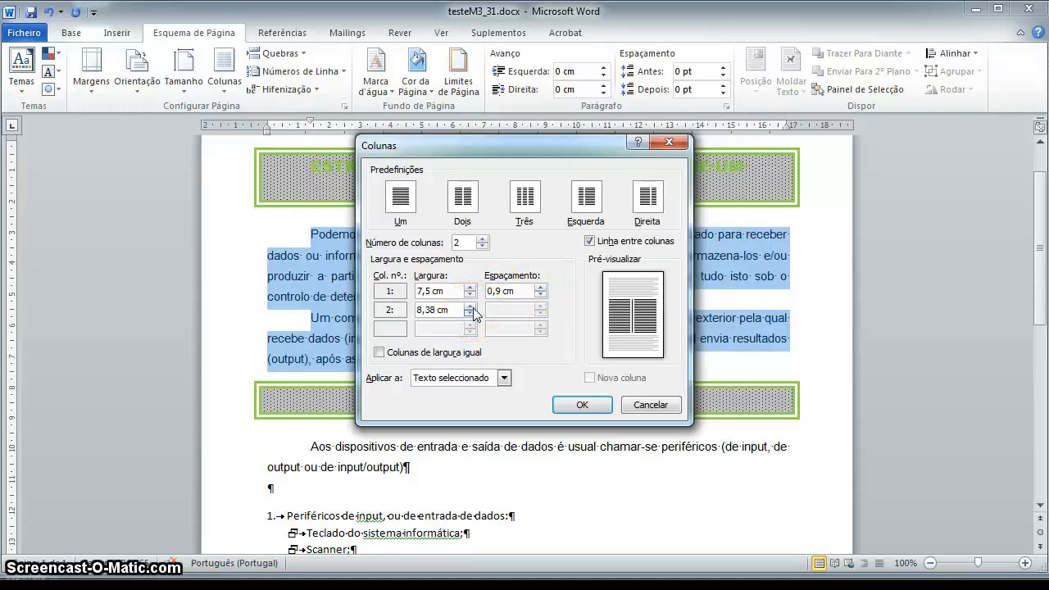
click(565, 403)
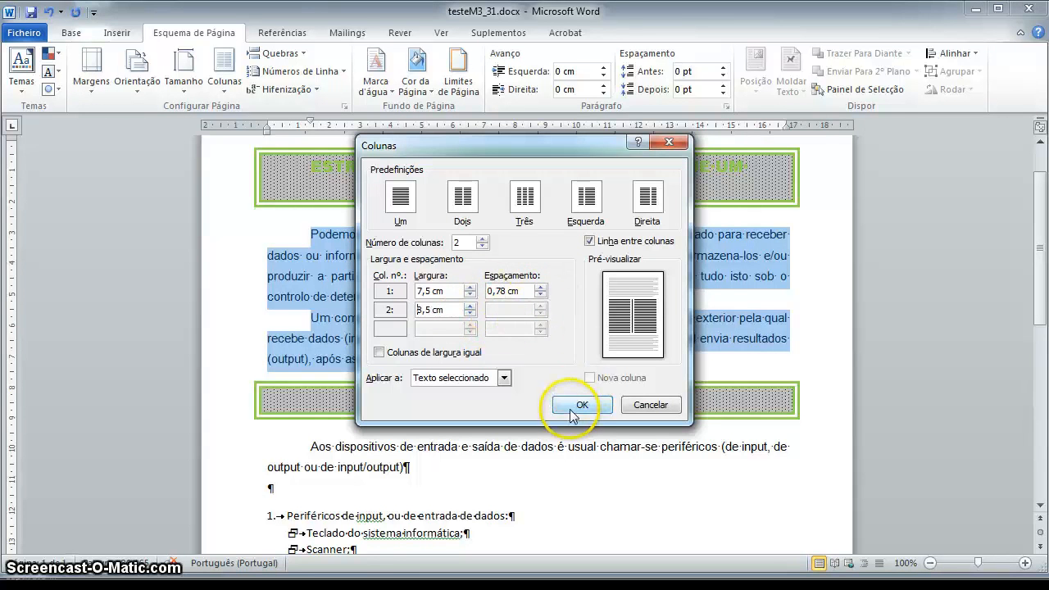
- Place the cursor within "processamento" in the second paragraph and search the clip art for "computadores"
click(583, 338)
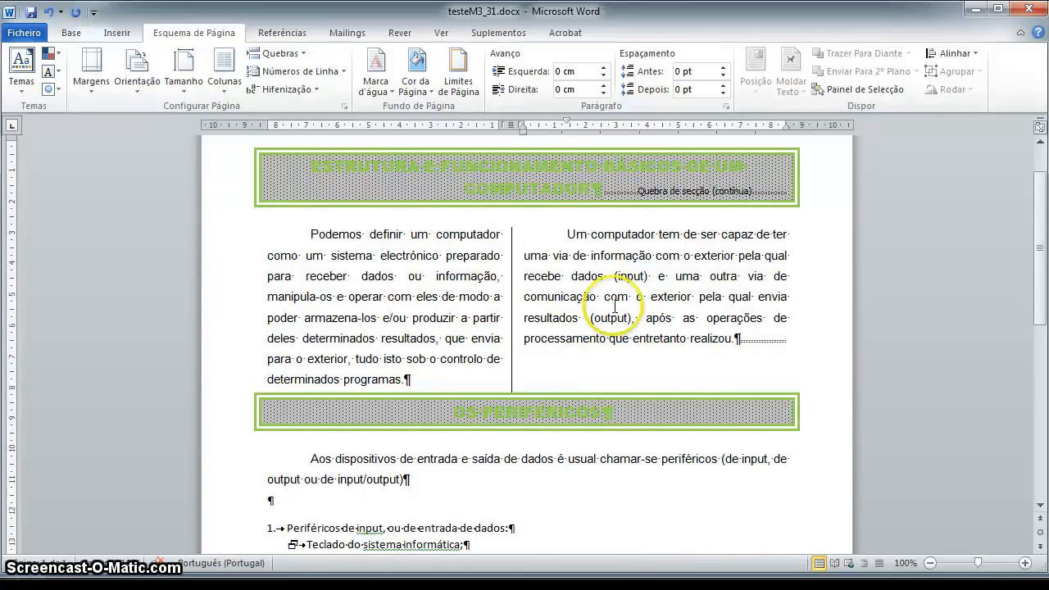
click(117, 35)
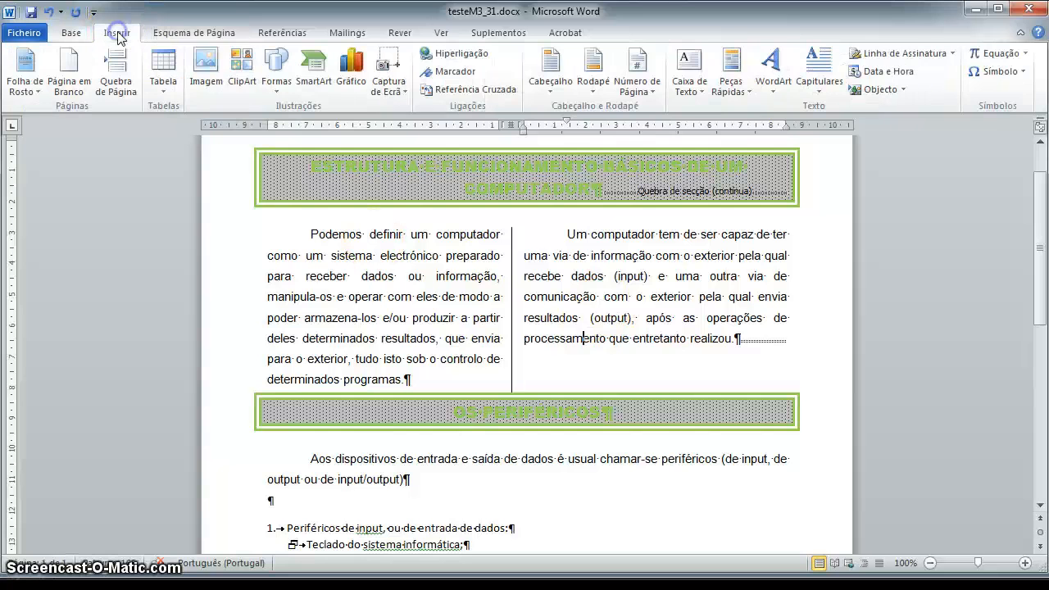
click(242, 67)
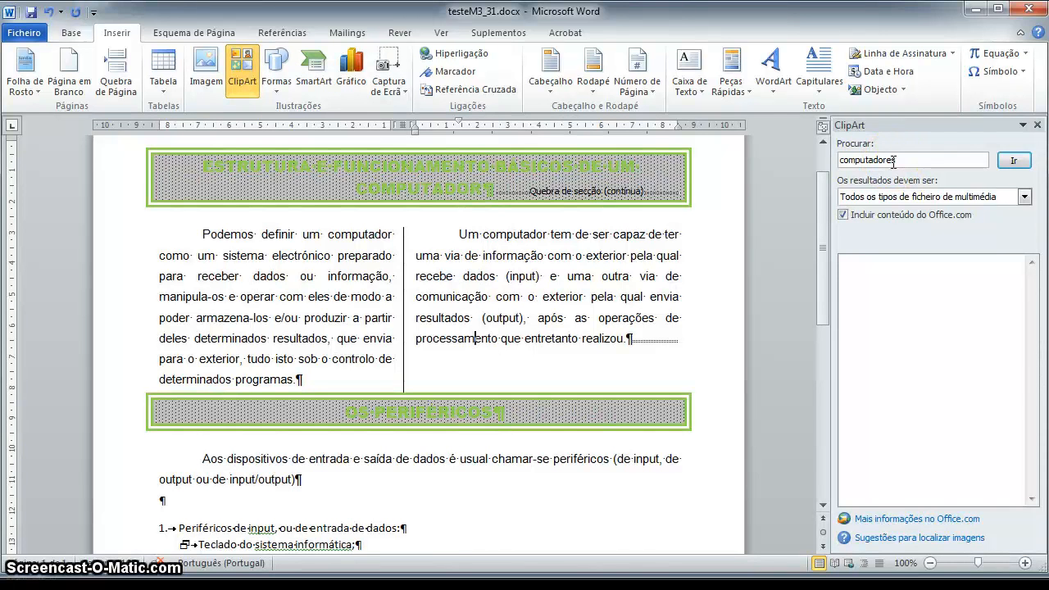
click(1013, 160)
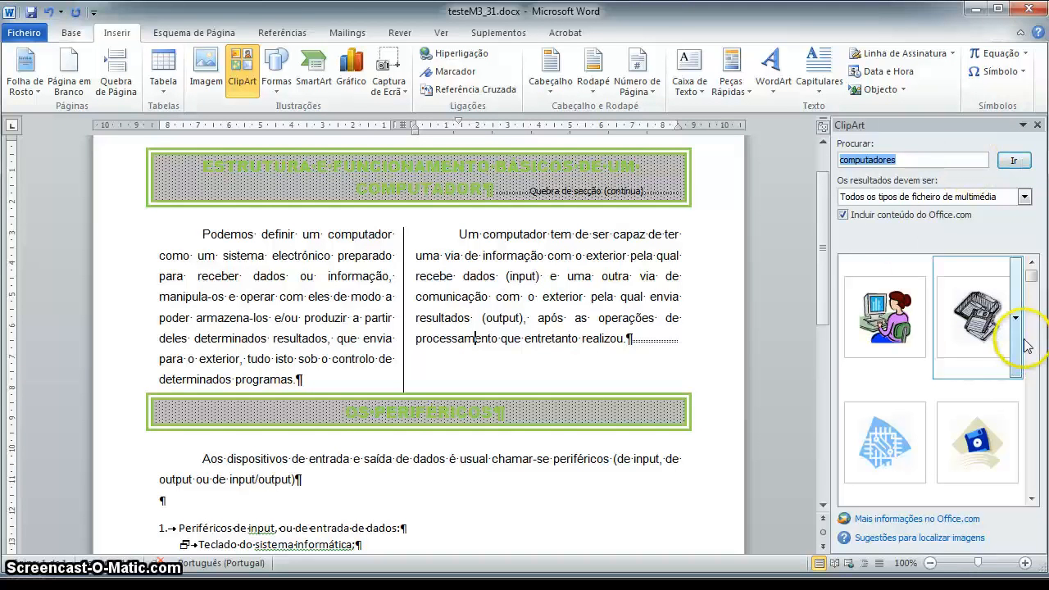
- Insert the photo of a young man behind a computer with two women beside him from the clip art results
click(1031, 498)
click(1031, 498)
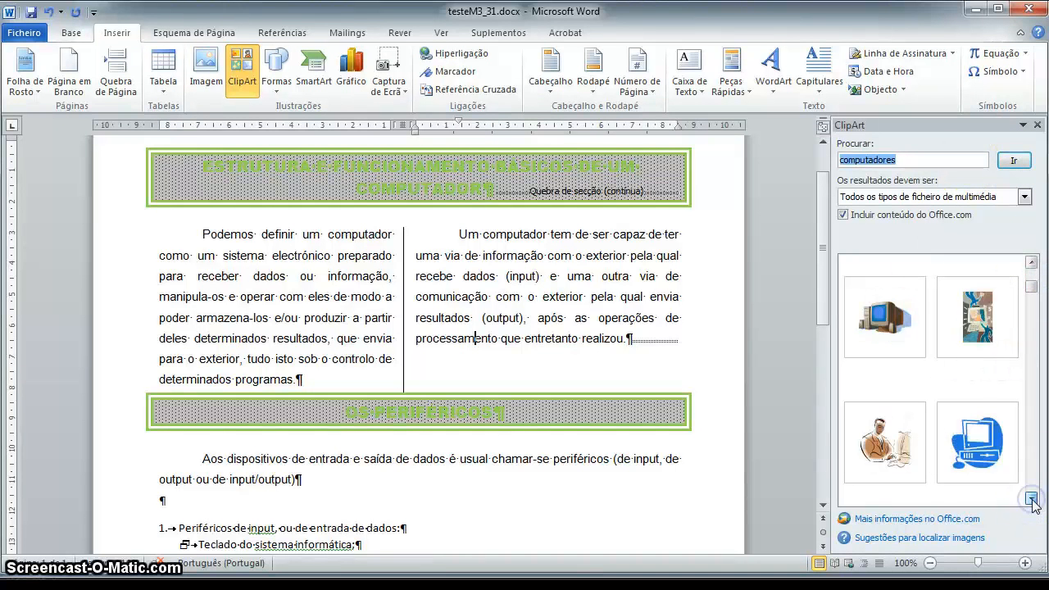
click(1031, 498)
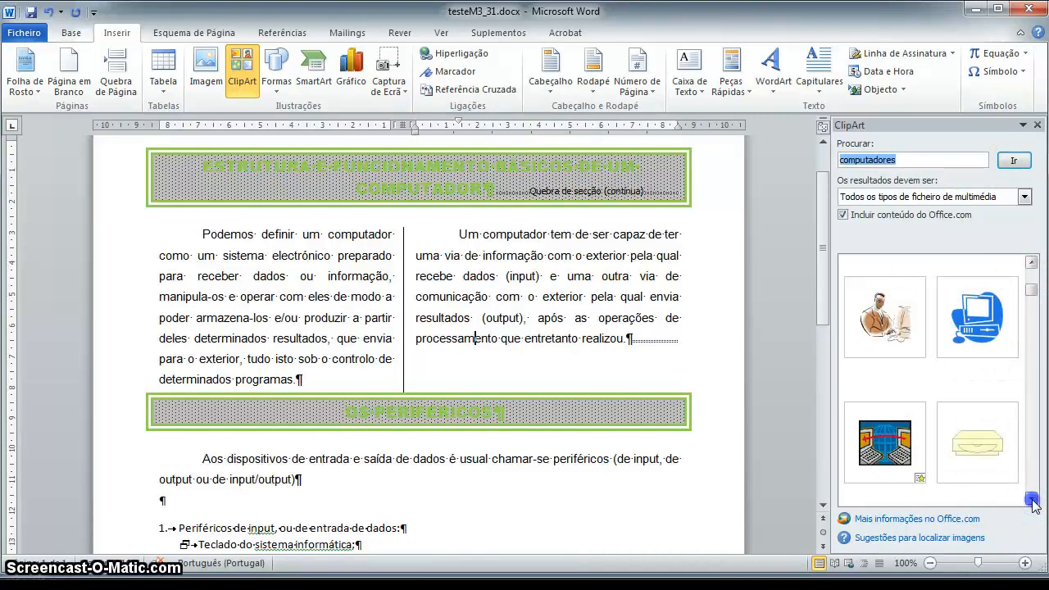
click(1031, 498)
click(1031, 498)
click(1031, 498)
click(1031, 498)
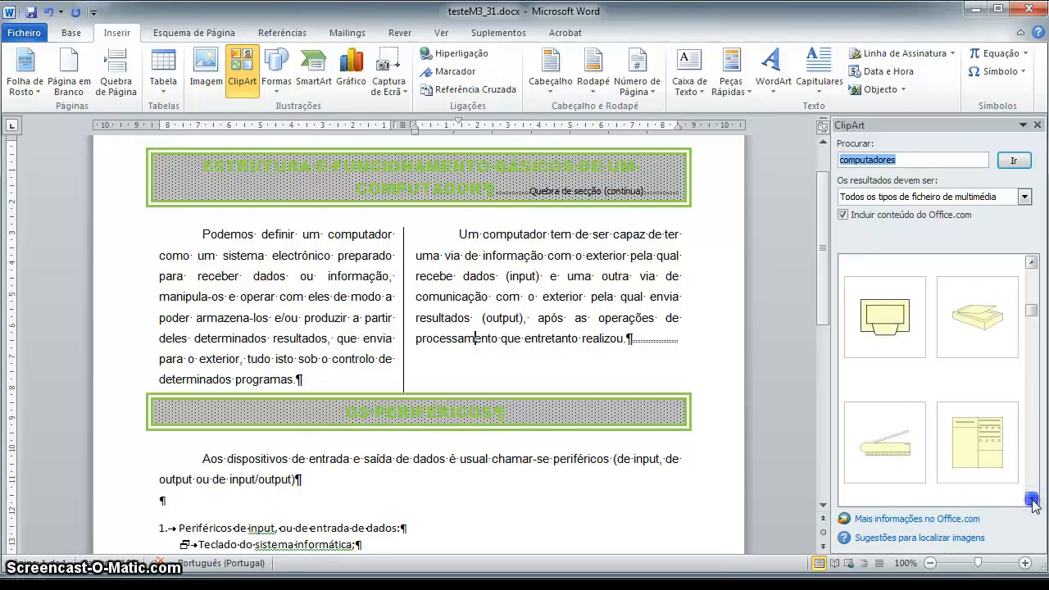
click(1030, 498)
click(1031, 498)
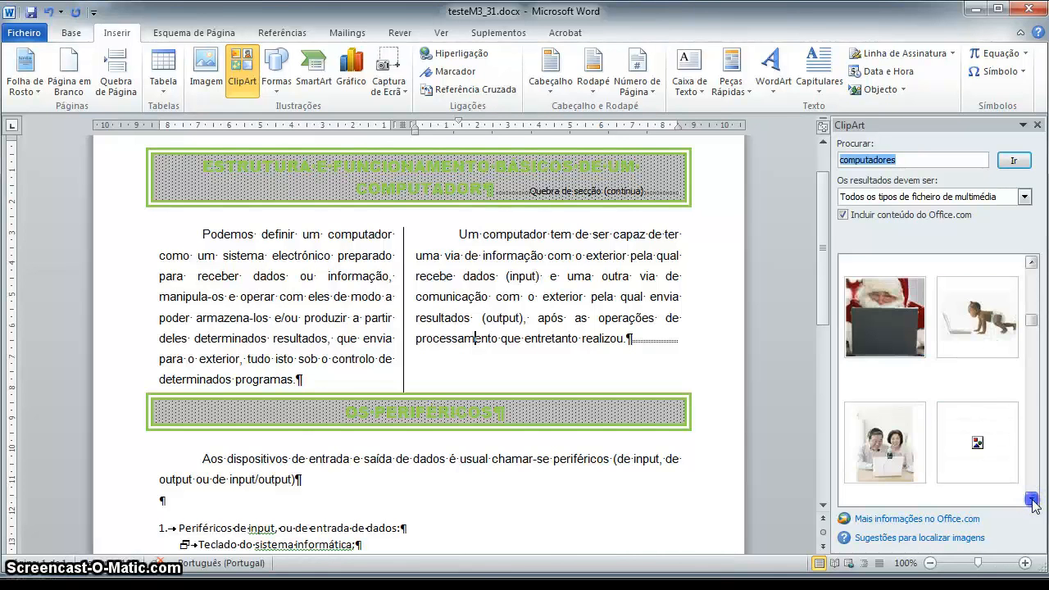
click(1031, 498)
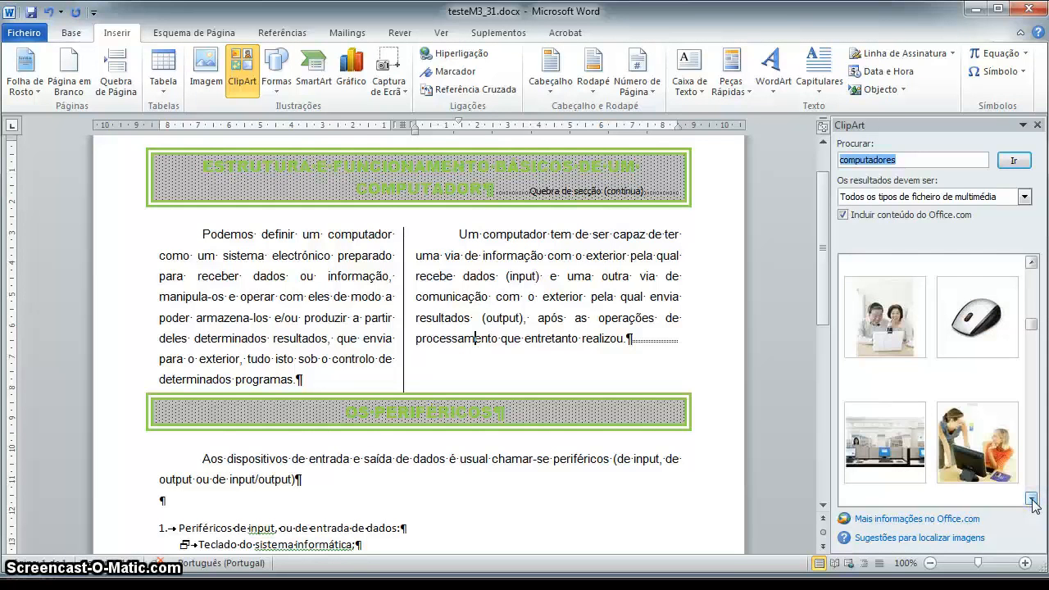
click(1031, 498)
click(1030, 498)
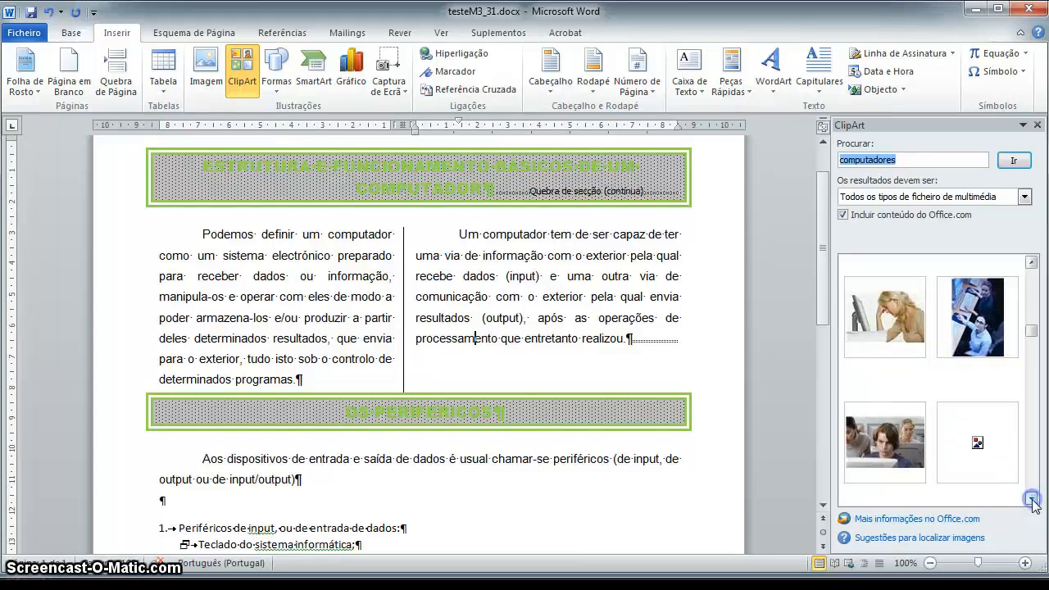
mouse_move(891, 442)
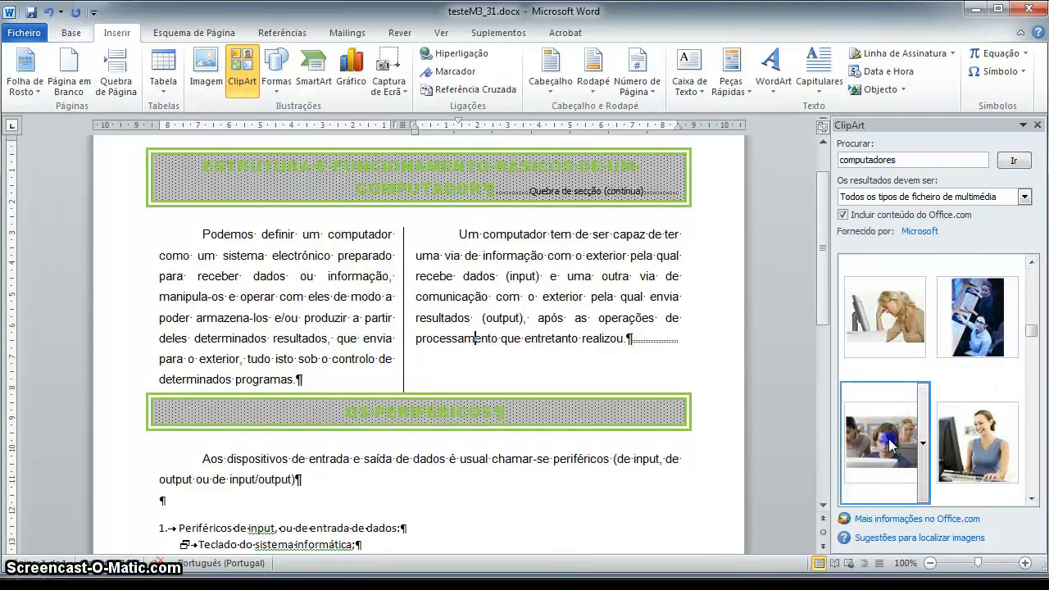
click(892, 442)
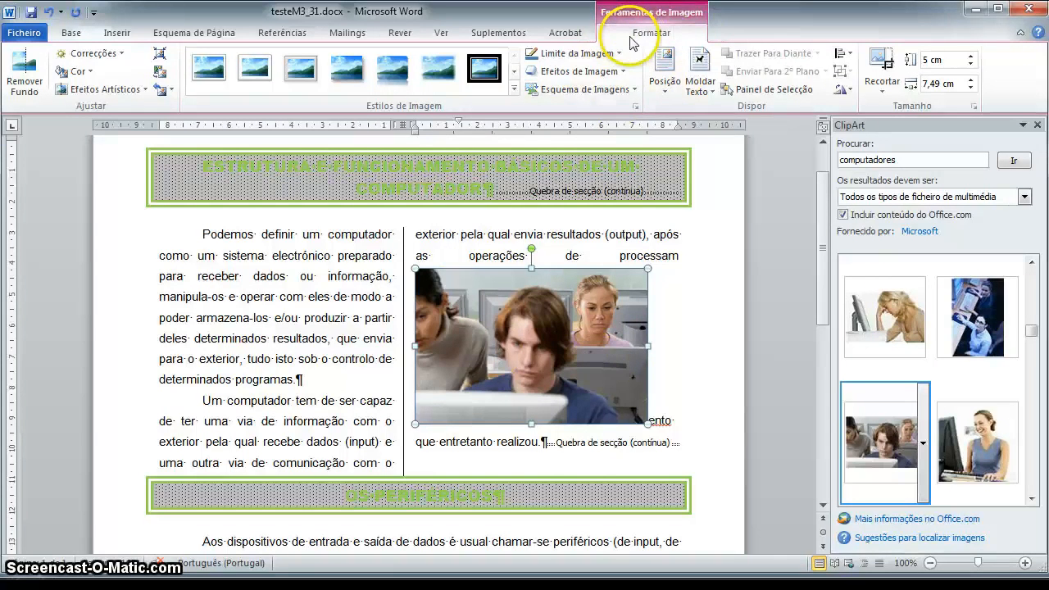
- Set the inserted picture's height to 3,2 cm
click(970, 65)
click(970, 64)
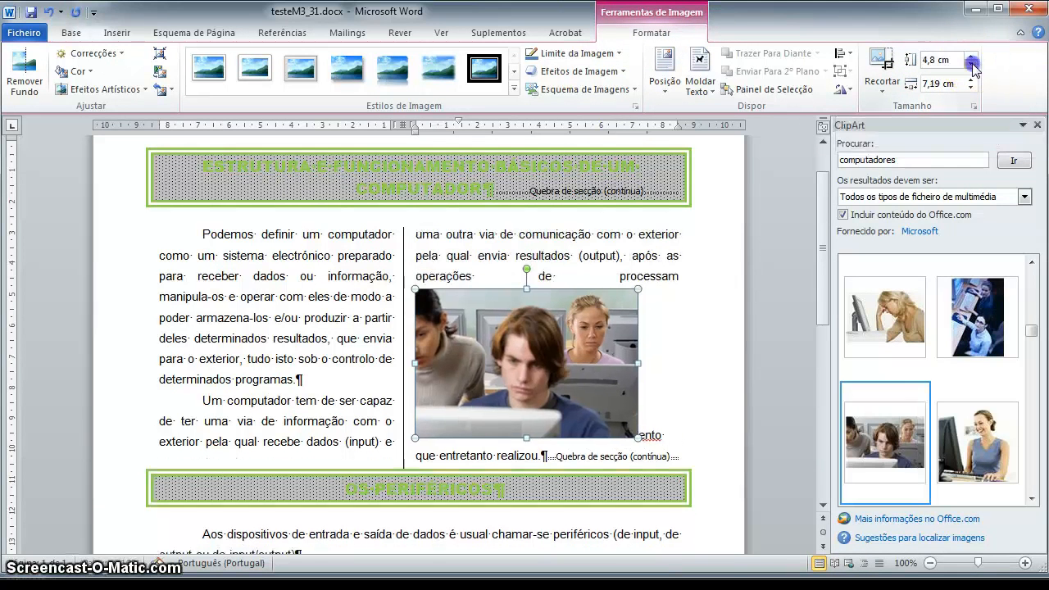
drag(971, 65, 971, 65)
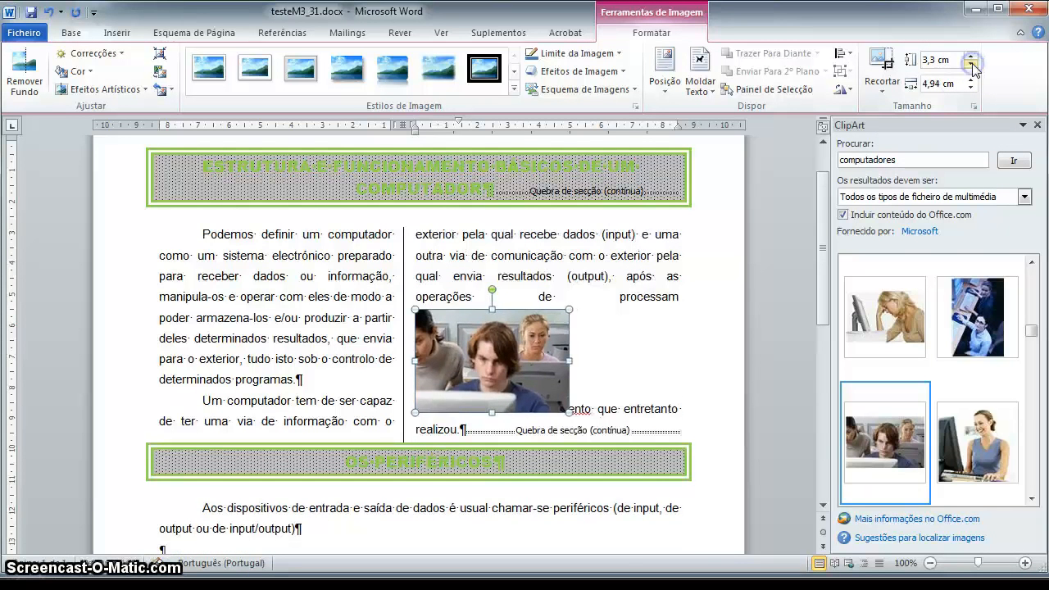
click(970, 65)
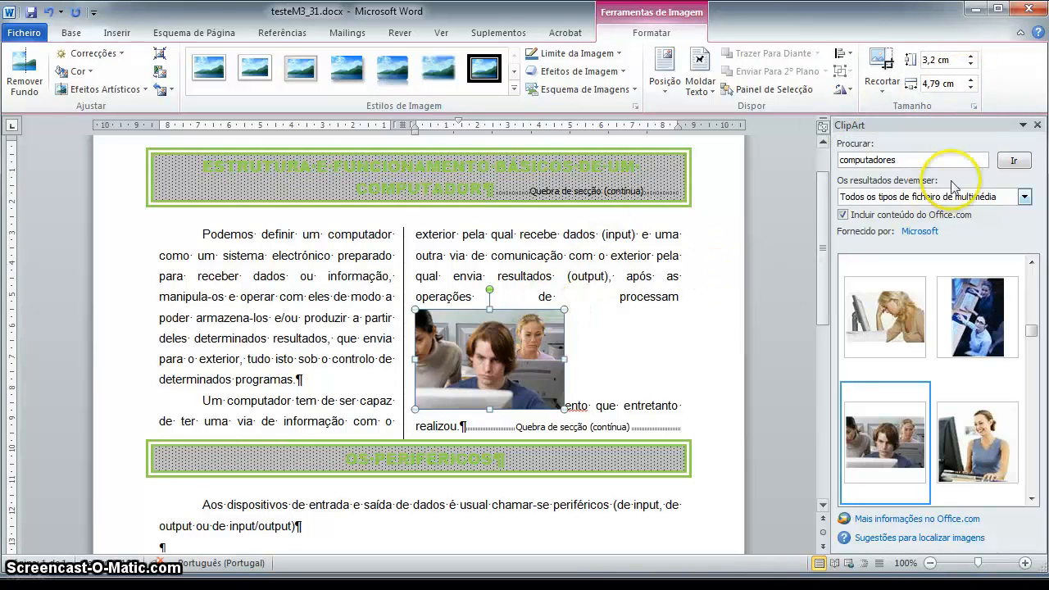
- Open the picture's detailed size settings and turn off the locked aspect ratio (Bloquear proporção)
click(973, 107)
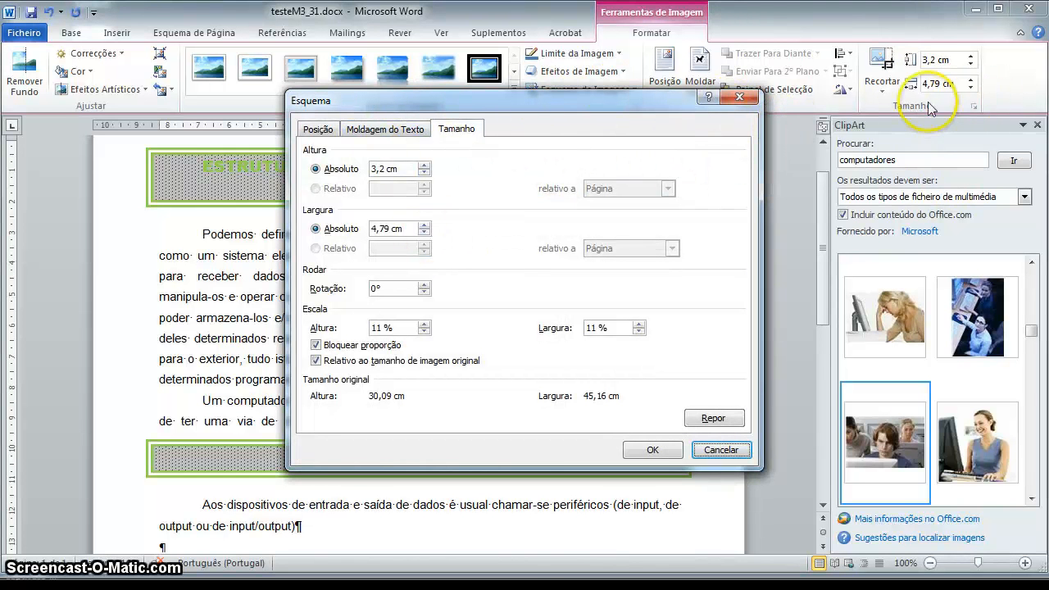
click(347, 350)
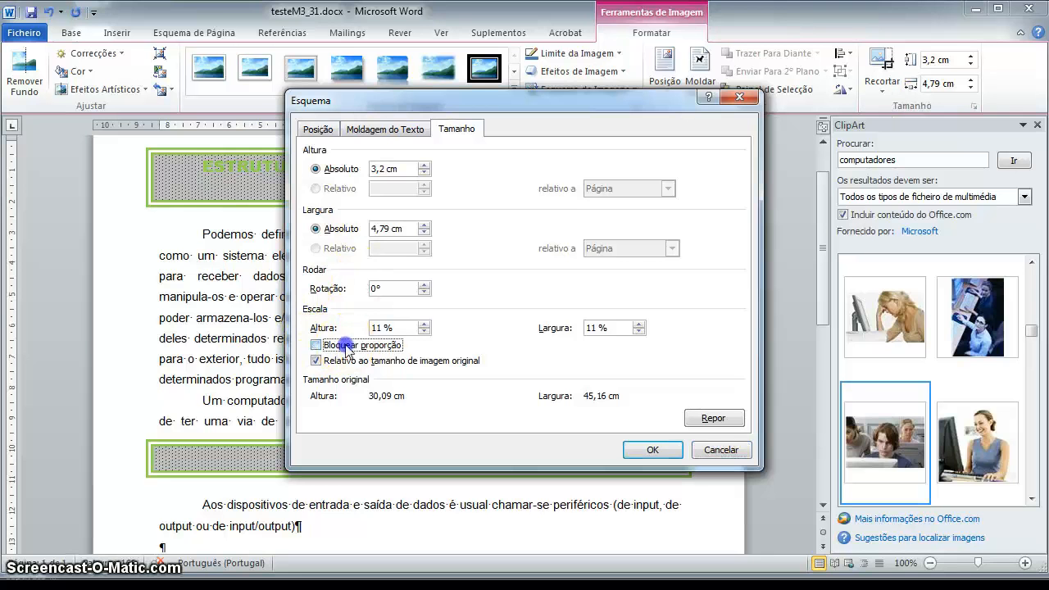
click(374, 168)
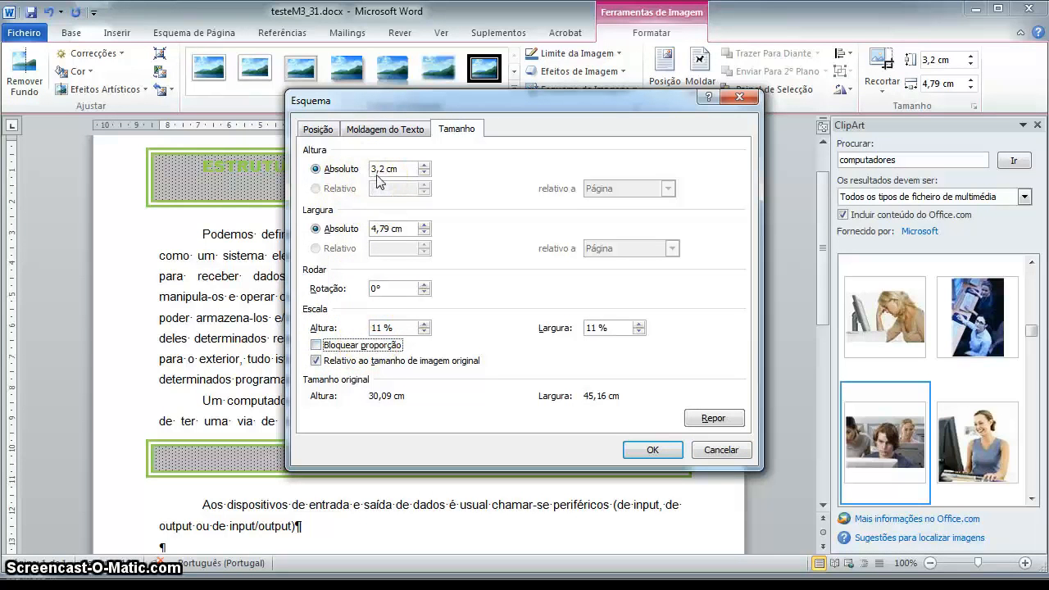
- Set the picture's absolute width to 2,5 cm, keeping the 3,2 cm height, and apply the size
click(425, 232)
click(424, 233)
click(425, 233)
click(425, 233)
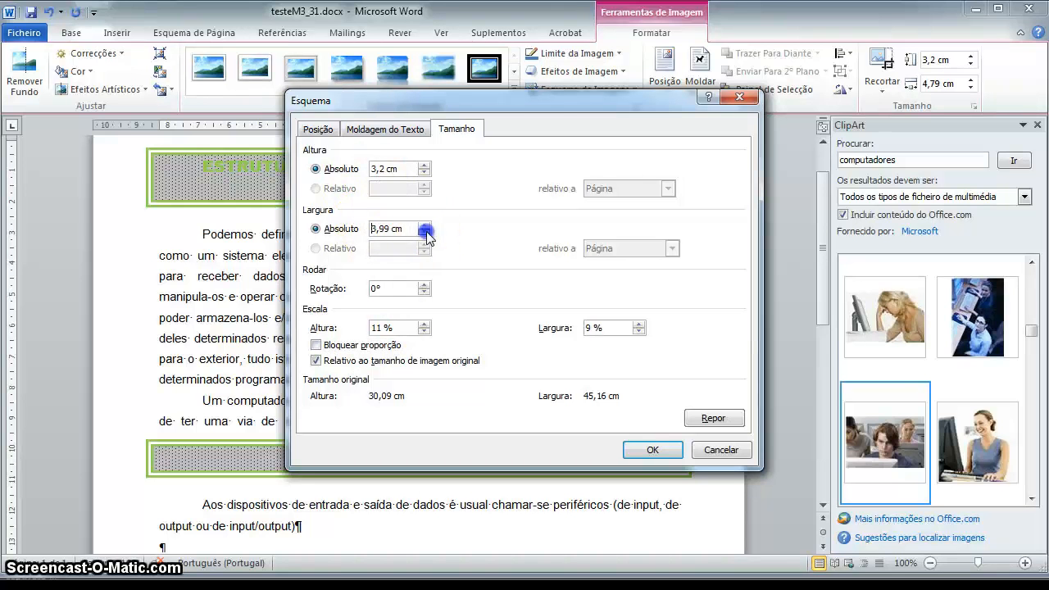
click(425, 233)
click(424, 233)
click(424, 232)
click(424, 232)
click(424, 233)
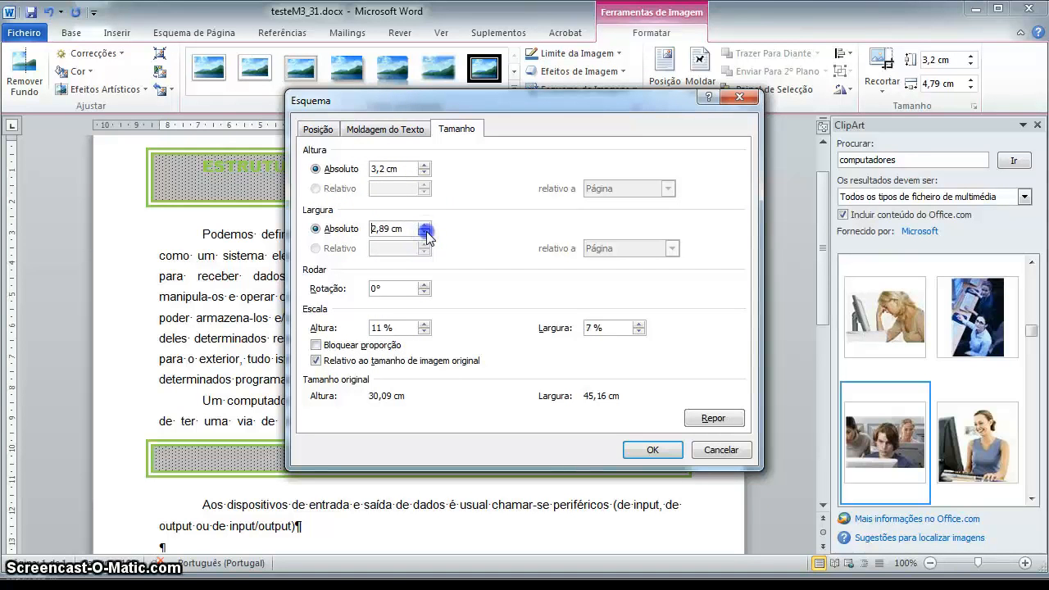
click(425, 233)
click(424, 233)
click(424, 233)
click(425, 232)
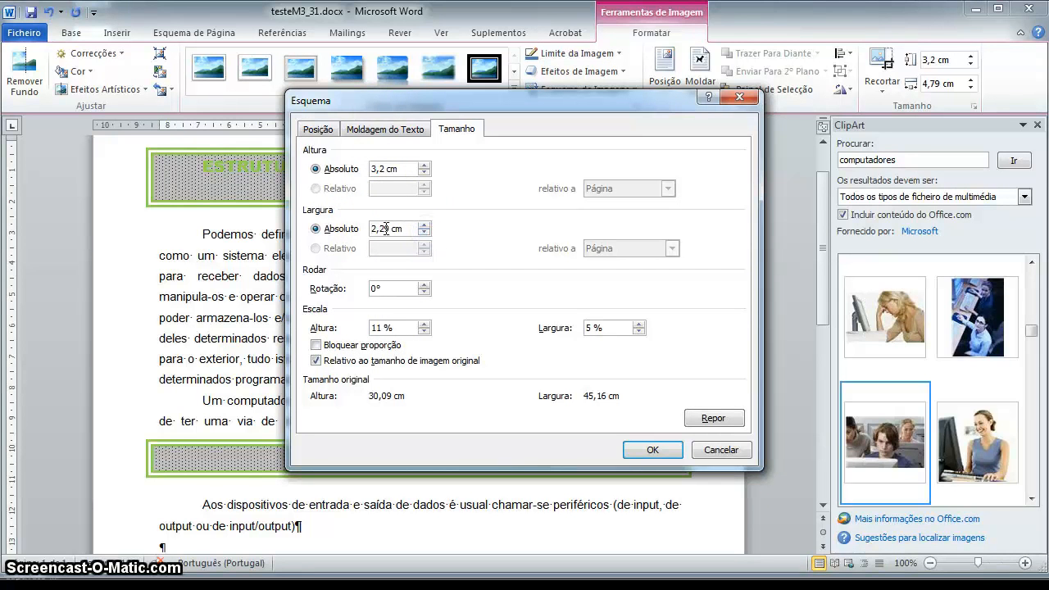
click(408, 253)
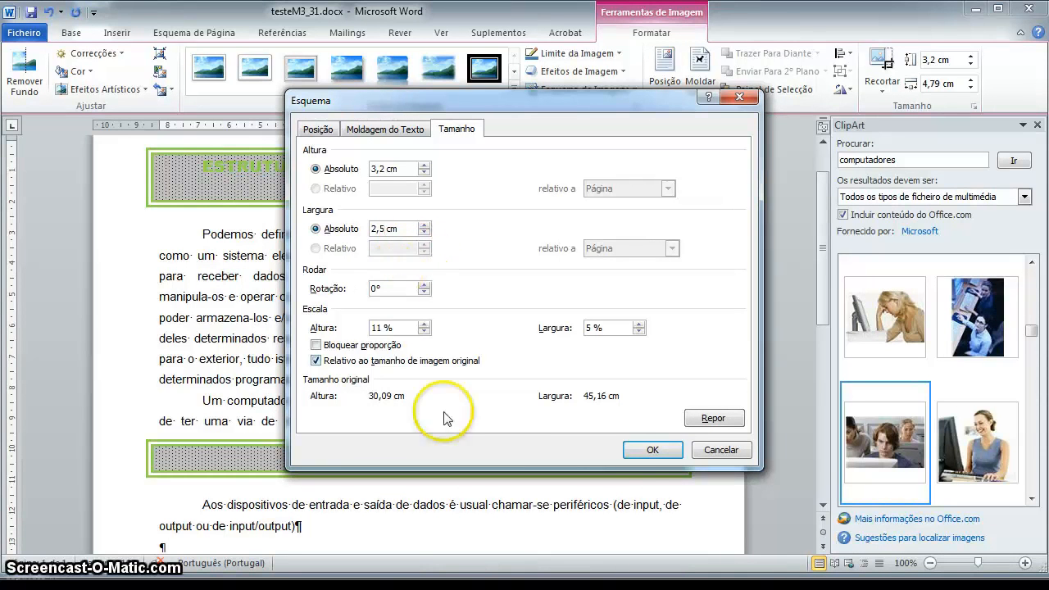
click(646, 451)
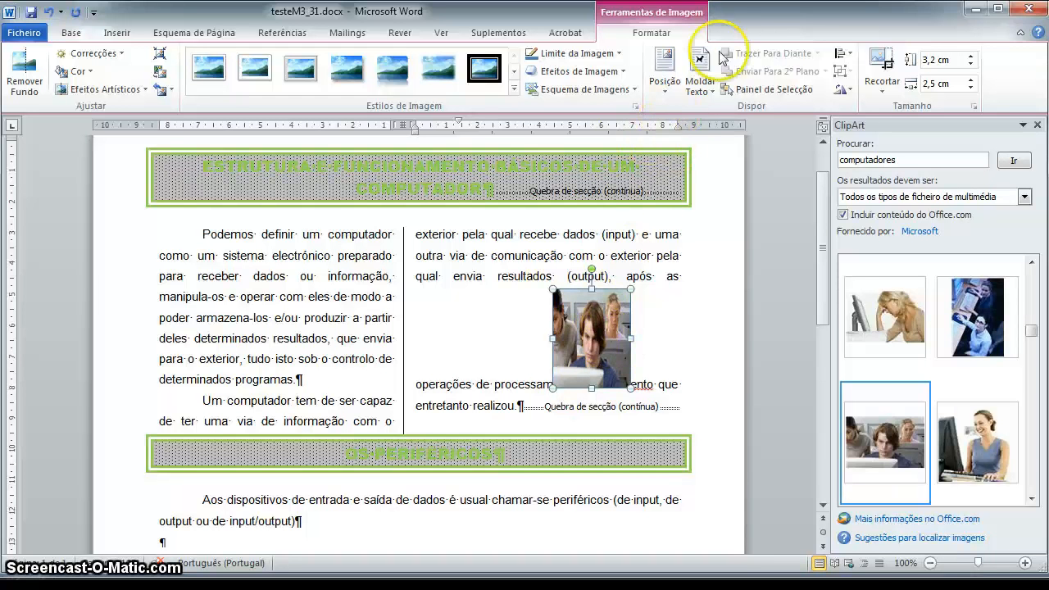
- Set the picture's text wrapping to Justo and move it onto the dividing line between the two columns
click(702, 96)
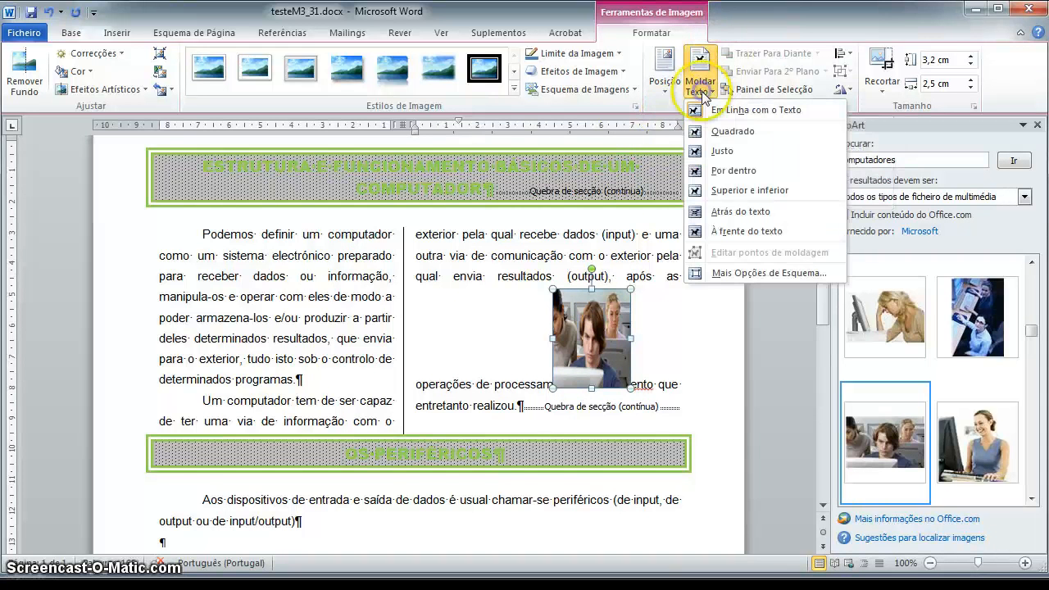
click(714, 155)
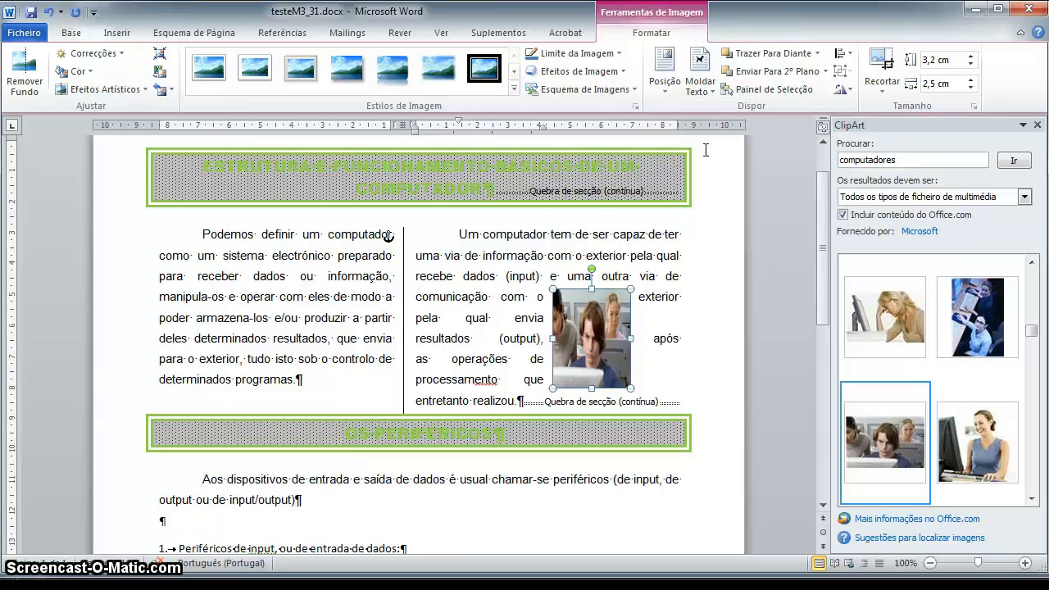
drag(593, 335, 417, 316)
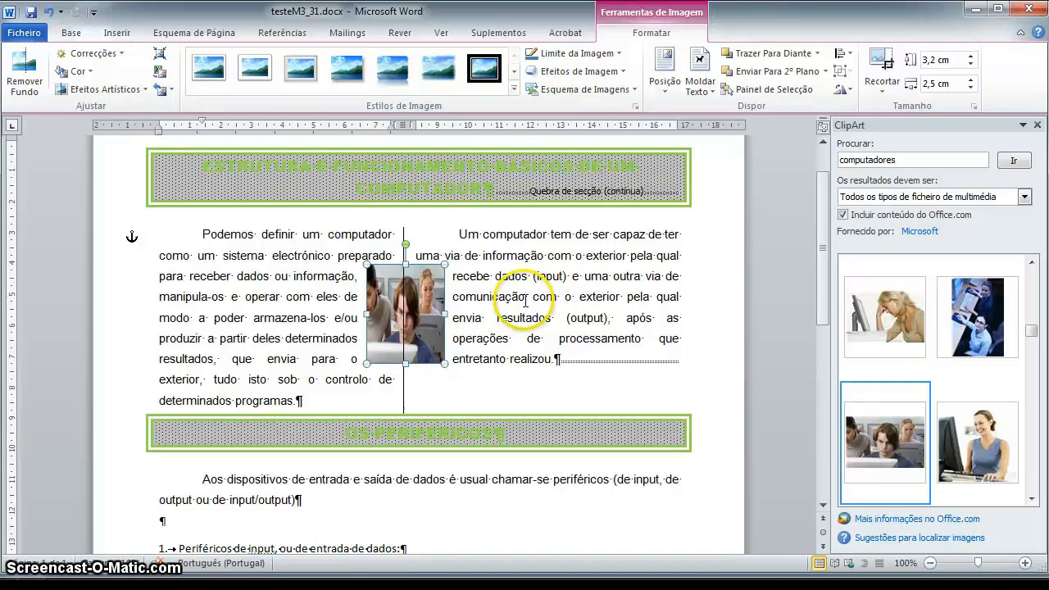
- Close the ClipArt pane and zoom the document out to 80%
click(1036, 124)
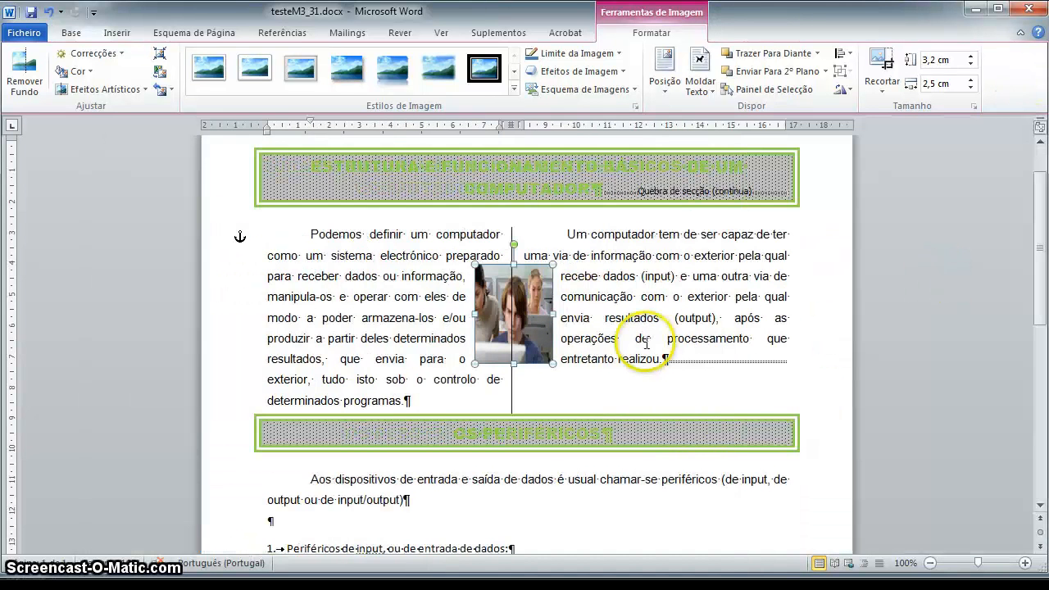
click(930, 564)
click(930, 564)
scroll(929, 557, down, 3)
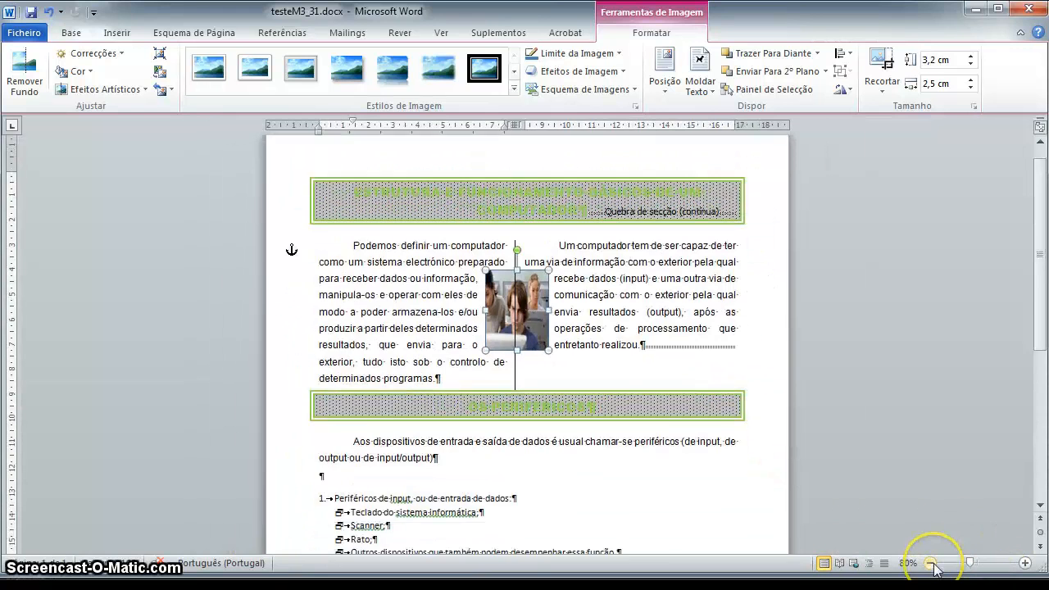